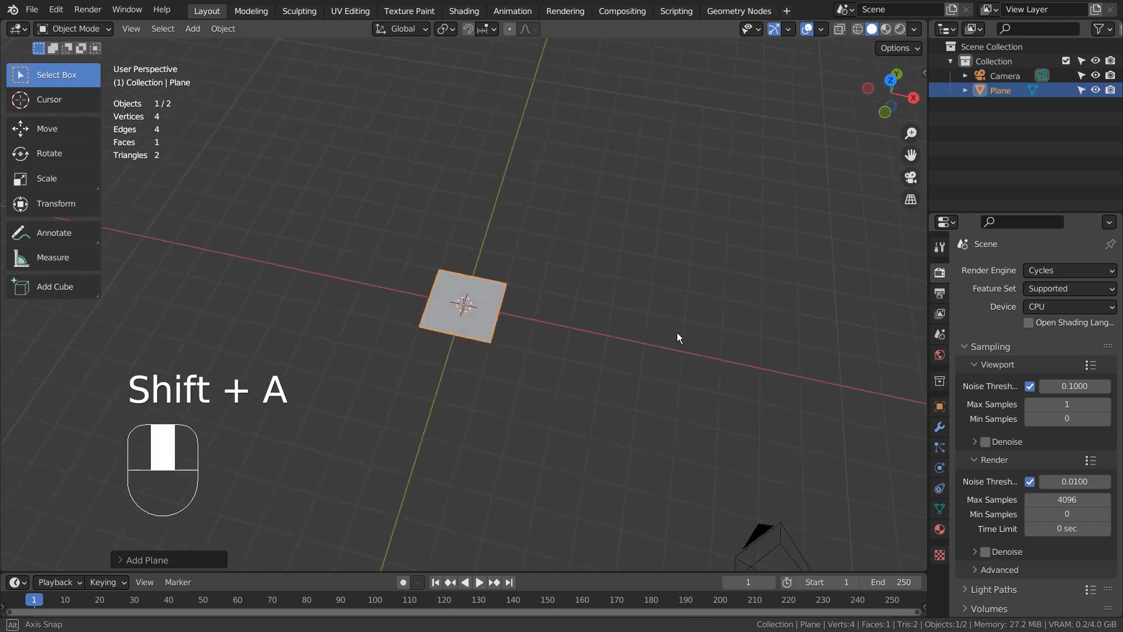
# Subdivide the plane's mesh with 5 cuts and return to Object Mode.
pyautogui.scroll(3, 663, 329)
pyautogui.press('Tab')
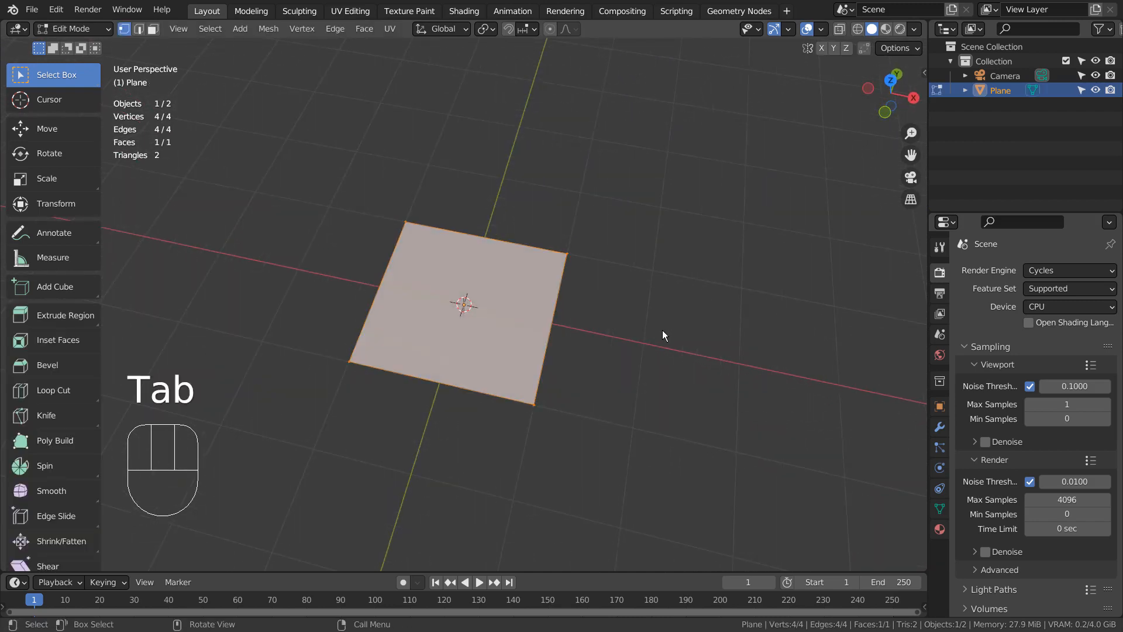
pyautogui.rightClick(521, 314)
pyautogui.rightClick(521, 313)
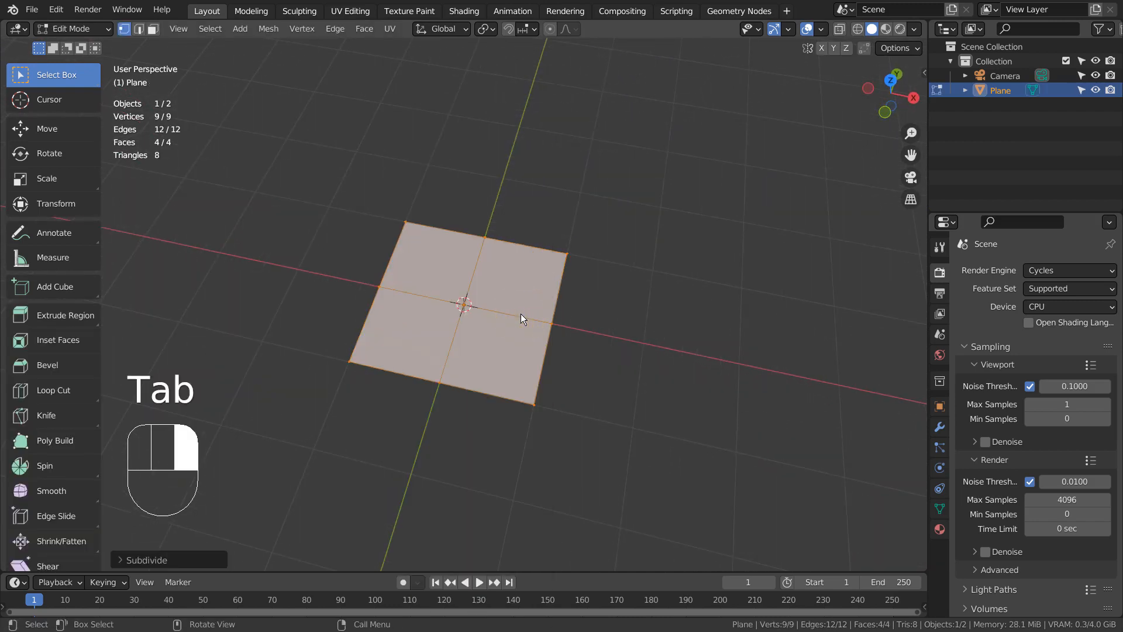
pyautogui.click(176, 560)
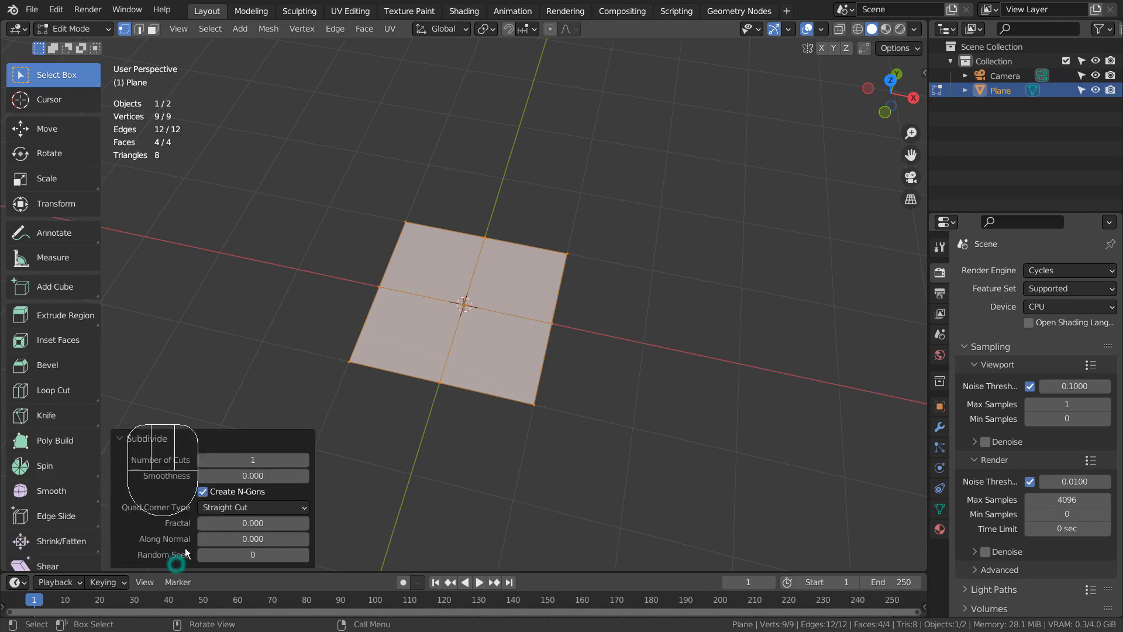
pyautogui.click(264, 464)
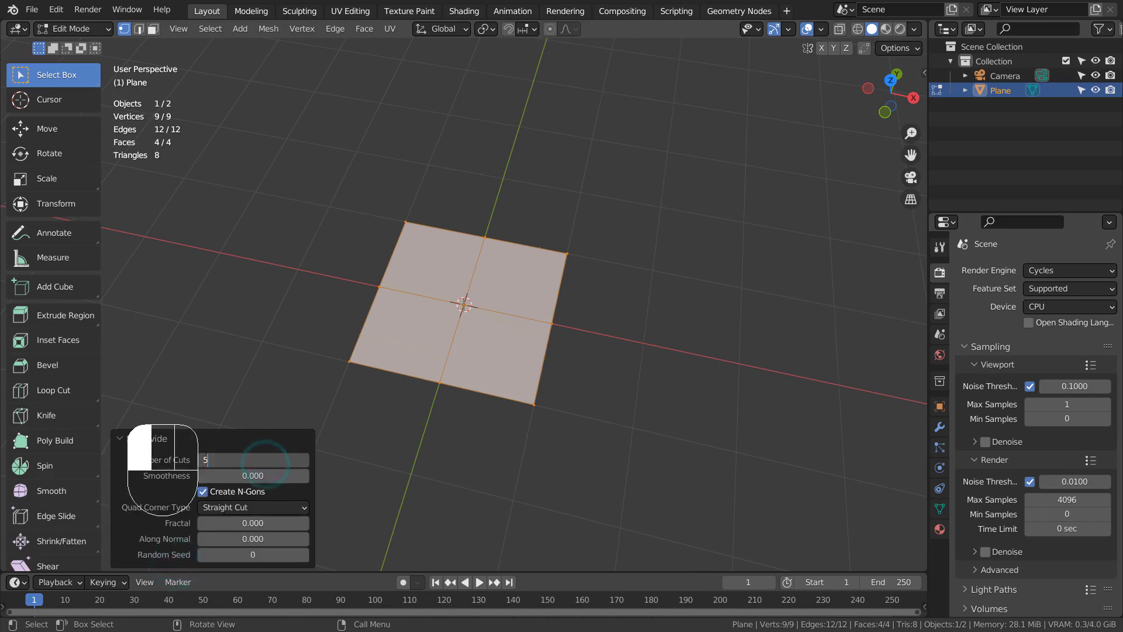
pyautogui.write('5')
pyautogui.press('Return')
pyautogui.press('Tab')
# Move the subdivided plane about 1.24 m up along the Z axis.
pyautogui.moveTo(553, 358)
pyautogui.mouseDown(button='middle')
pyautogui.moveTo(580, 306)
pyautogui.moveTo(697, 260)
pyautogui.moveTo(534, 363)
pyautogui.mouseUp(button='middle')
pyautogui.moveTo(535, 364); pyautogui.dragTo(633, 317, button='middle')
pyautogui.press('g')
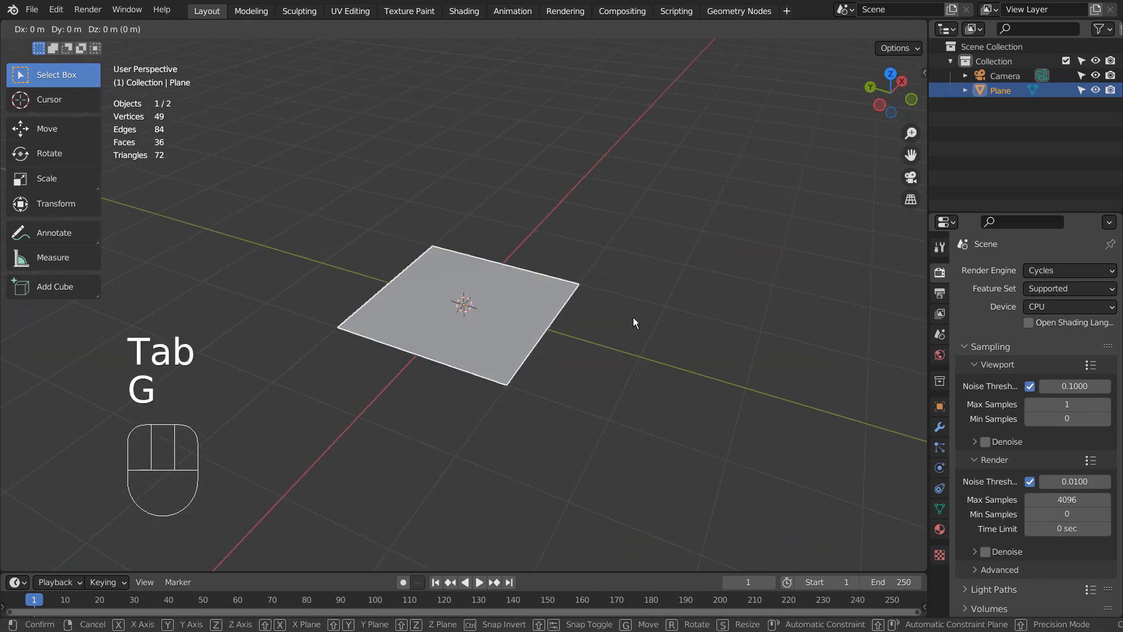
pyautogui.press('z')
pyautogui.click(650, 215)
# Add a second plane at the origin and scale it up by about 3.24.
pyautogui.hotkey('shift', 'a')
pyautogui.moveTo(650, 216)
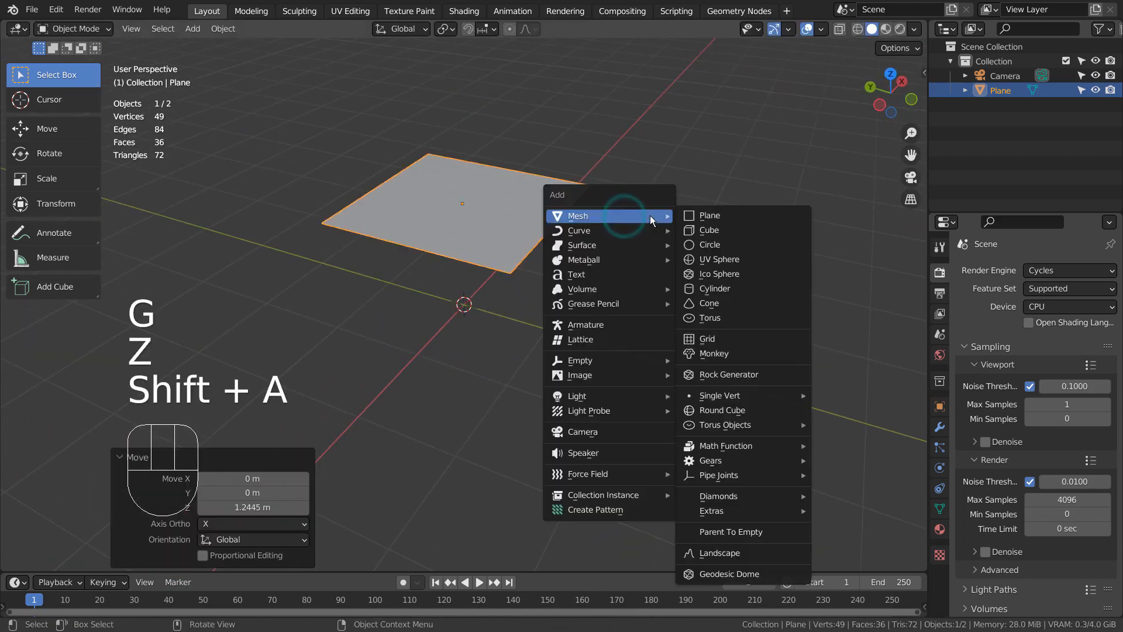
pyautogui.click(707, 215)
pyautogui.press('s')
pyautogui.click(306, 226)
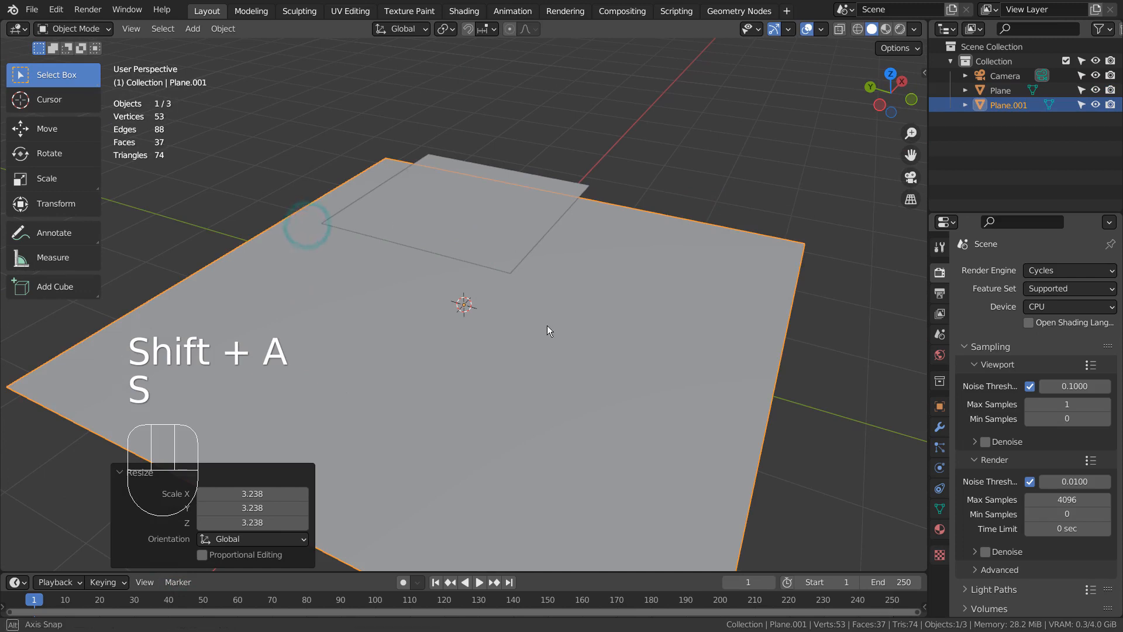
# Show the scene in wireframe and view both planes from the top.
pyautogui.moveTo(547, 328); pyautogui.dragTo(476, 372, button='middle')
pyautogui.click(492, 247)
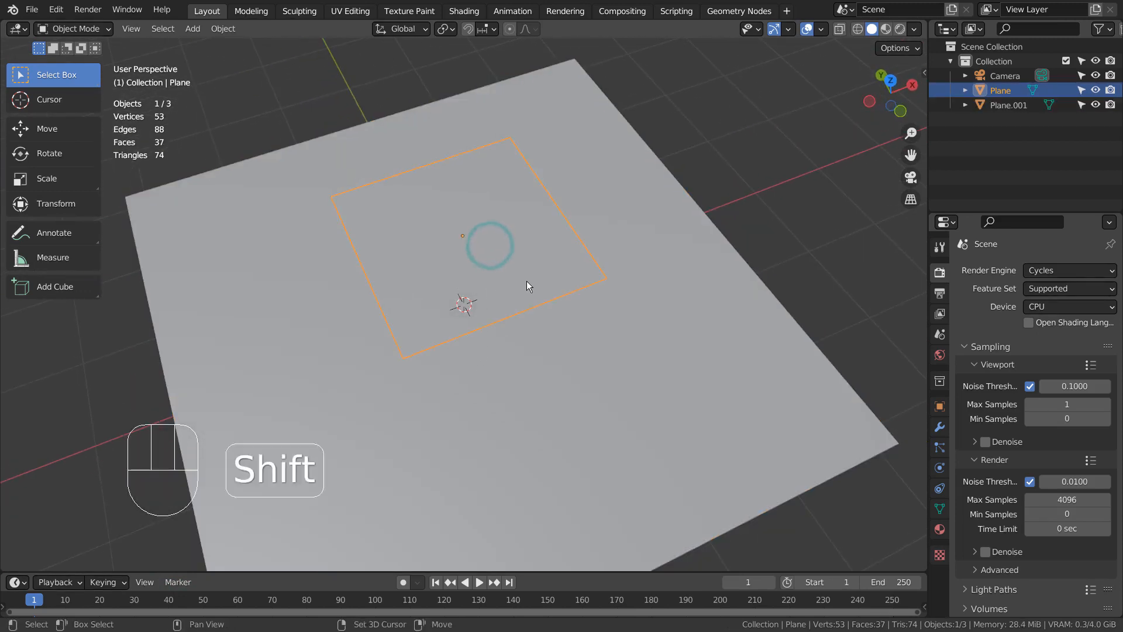
pyautogui.hotkey('shift', 'z')
pyautogui.moveTo(527, 285)
pyautogui.mouseDown(button='middle')
pyautogui.moveTo(664, 368)
pyautogui.moveTo(652, 399)
pyautogui.moveTo(725, 303)
pyautogui.moveTo(643, 371)
pyautogui.mouseUp(button='middle')
pyautogui.press('a')
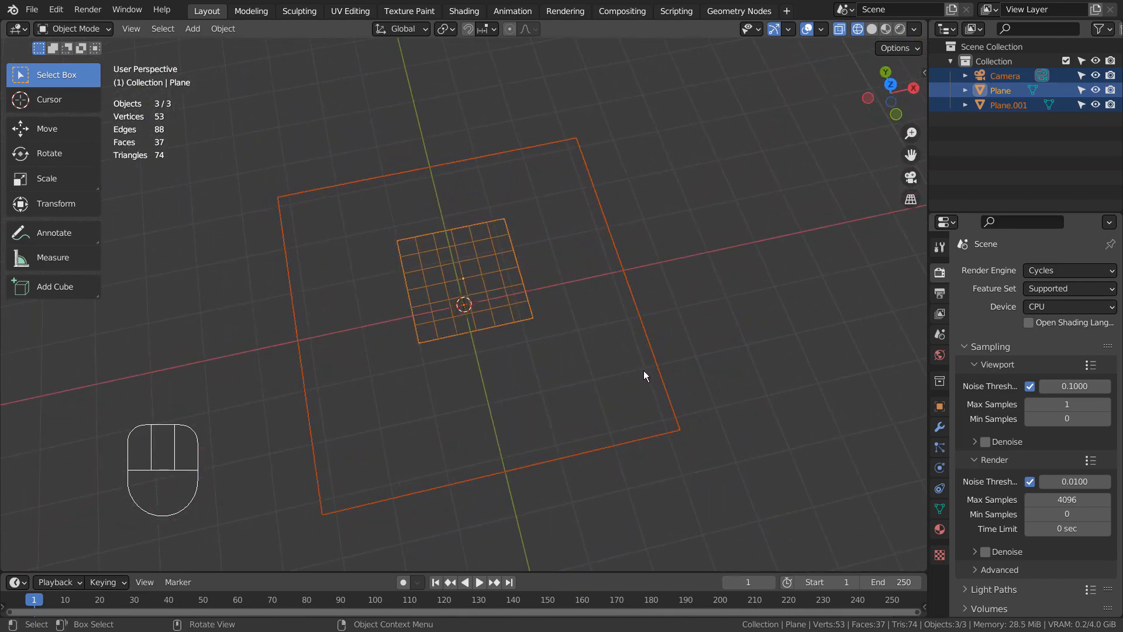
pyautogui.press('KP_7')
pyautogui.scroll(1, 605, 298)
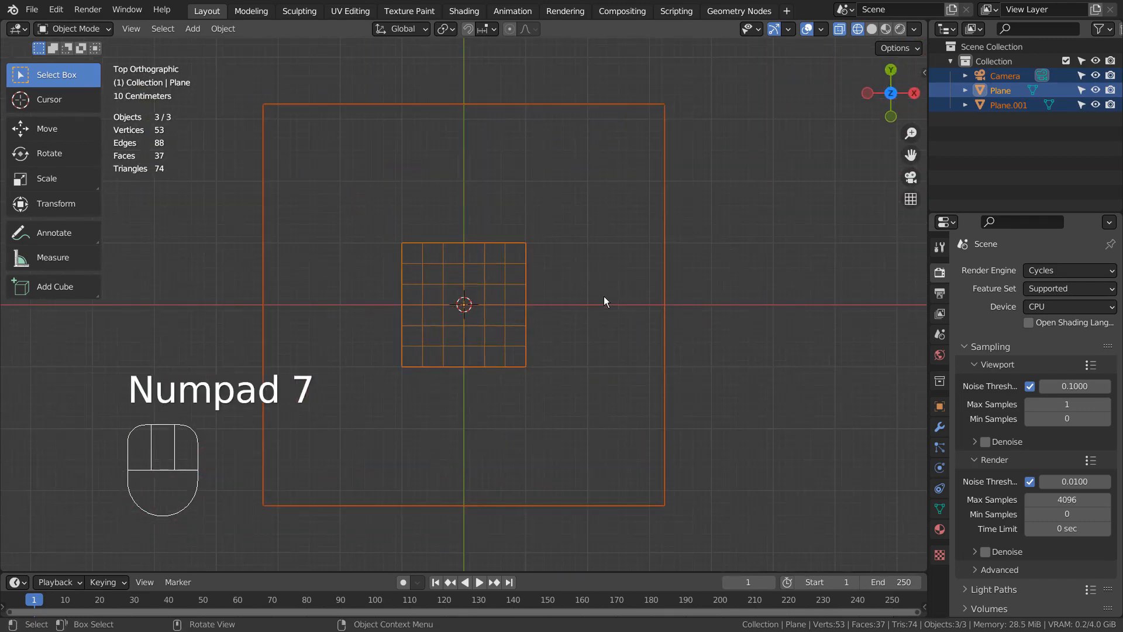
# Knife-project the subdivided small plane onto the large plane from the top view, and examine the resulting cut.
pyautogui.click(667, 270)
pyautogui.press('Tab')
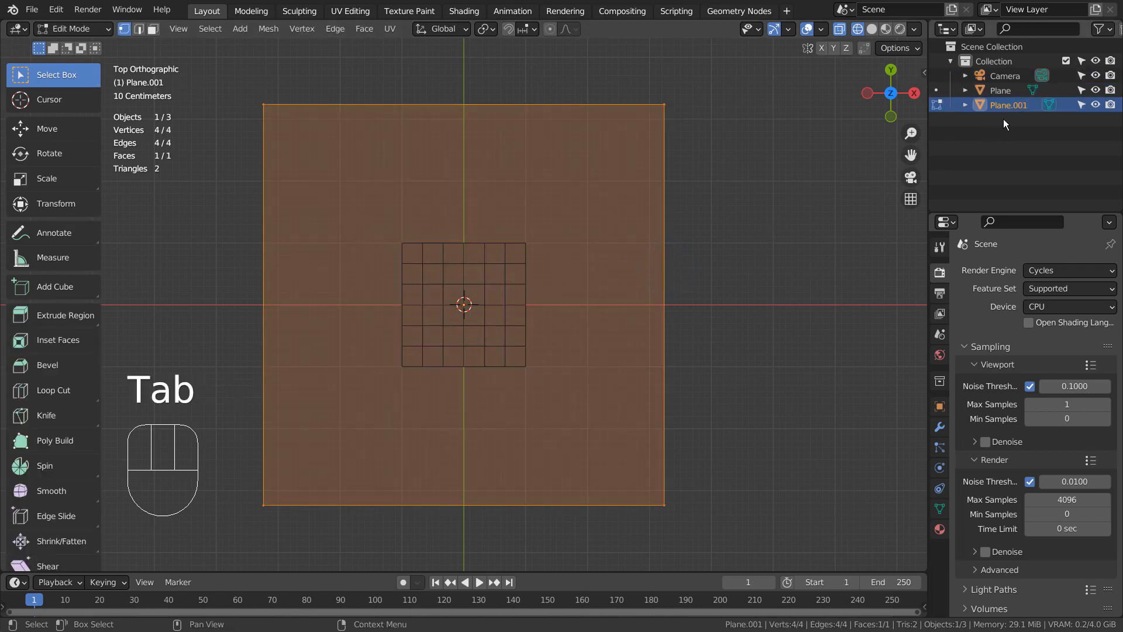
pyautogui.keyDown('ctrl'); pyautogui.click(1006, 92); pyautogui.keyUp('ctrl')
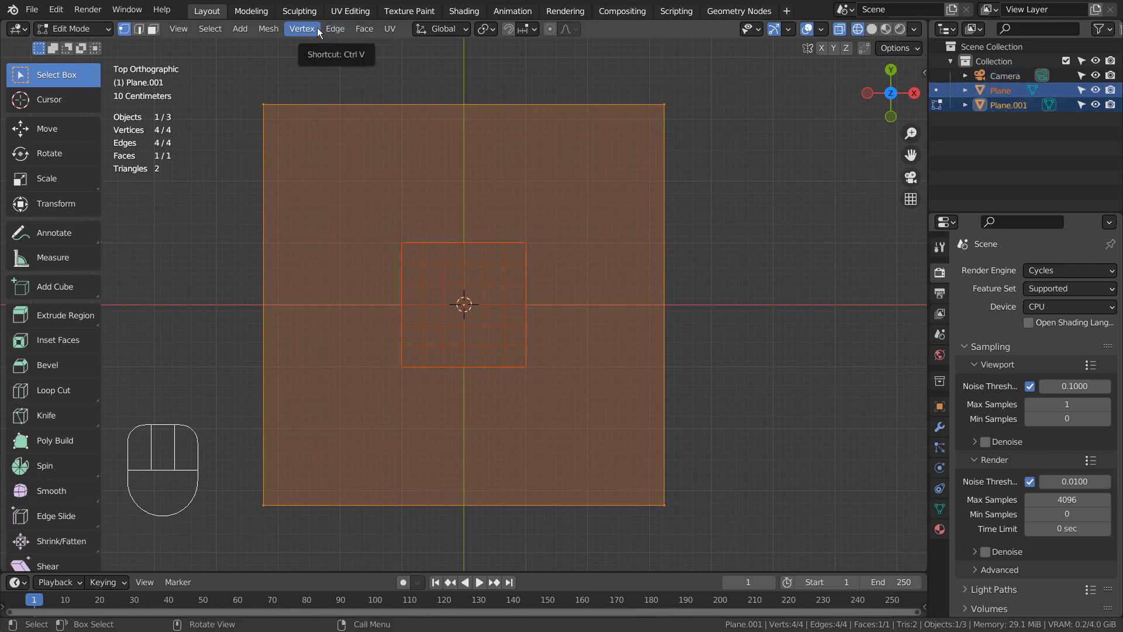
pyautogui.click(261, 30)
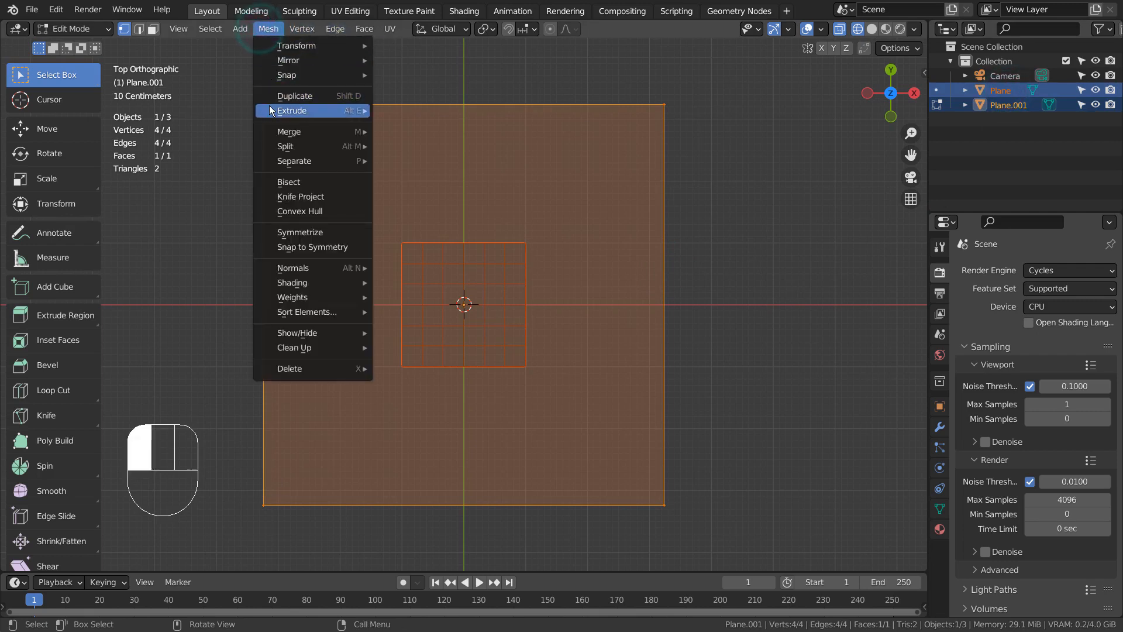
pyautogui.moveTo(270, 106)
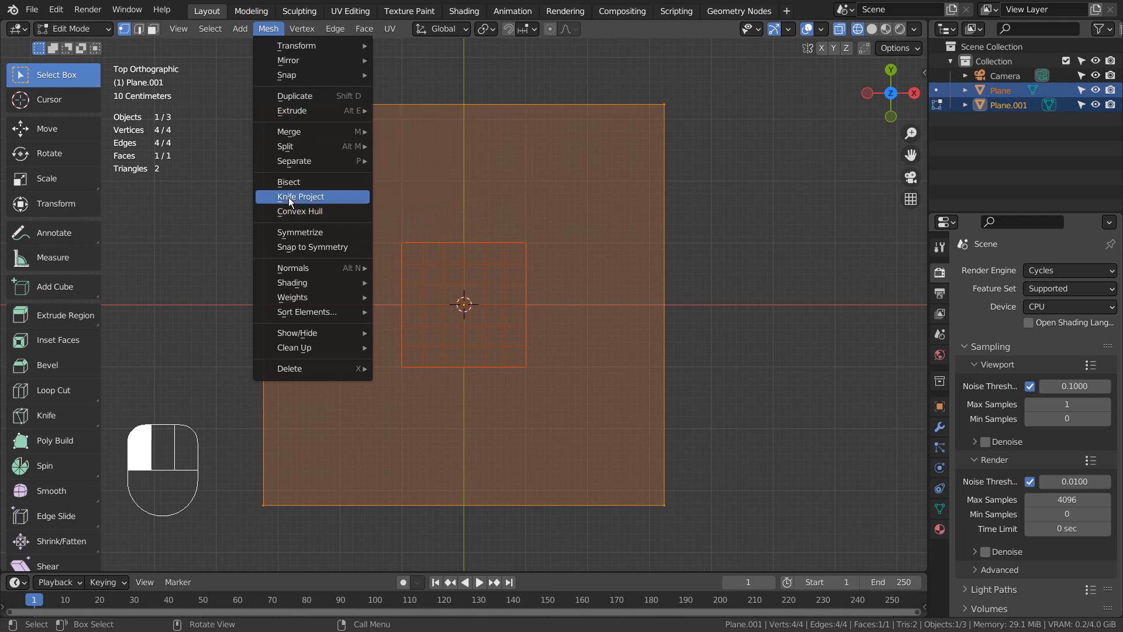
pyautogui.click(289, 198)
pyautogui.moveTo(654, 358); pyautogui.dragTo(768, 267, button='middle')
pyautogui.scroll(5, 709, 326)
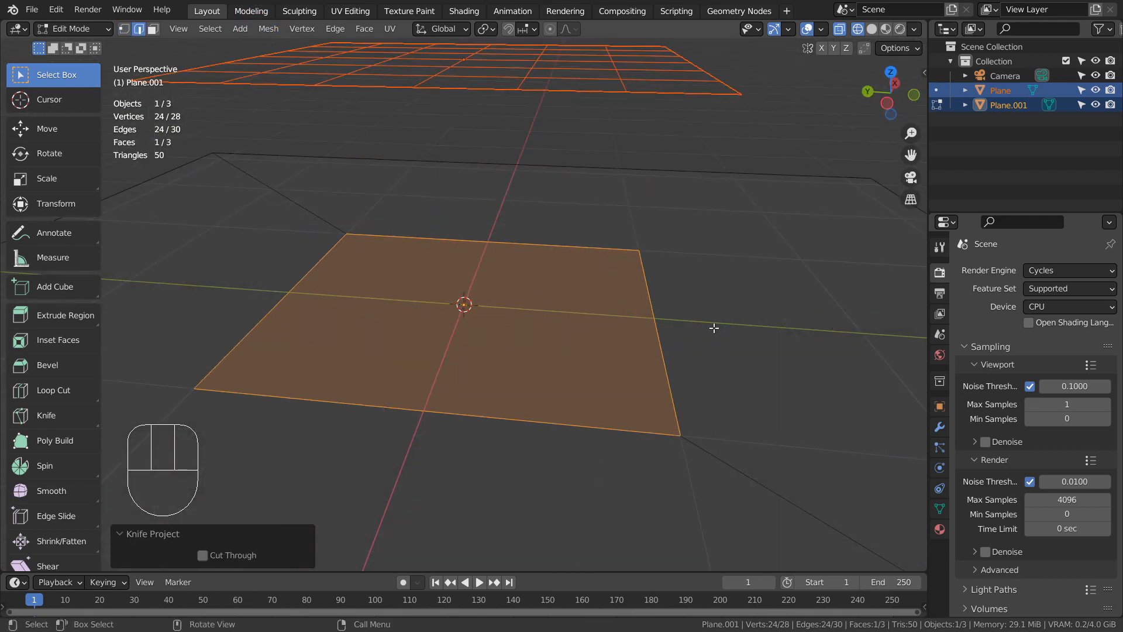
pyautogui.moveTo(710, 326); pyautogui.dragTo(659, 365, button='middle')
# Undo the knife projection on the large plane and return to Object Mode.
pyautogui.hotkey('ctrl', 'z')
pyautogui.hotkey('ctrl', 'z')
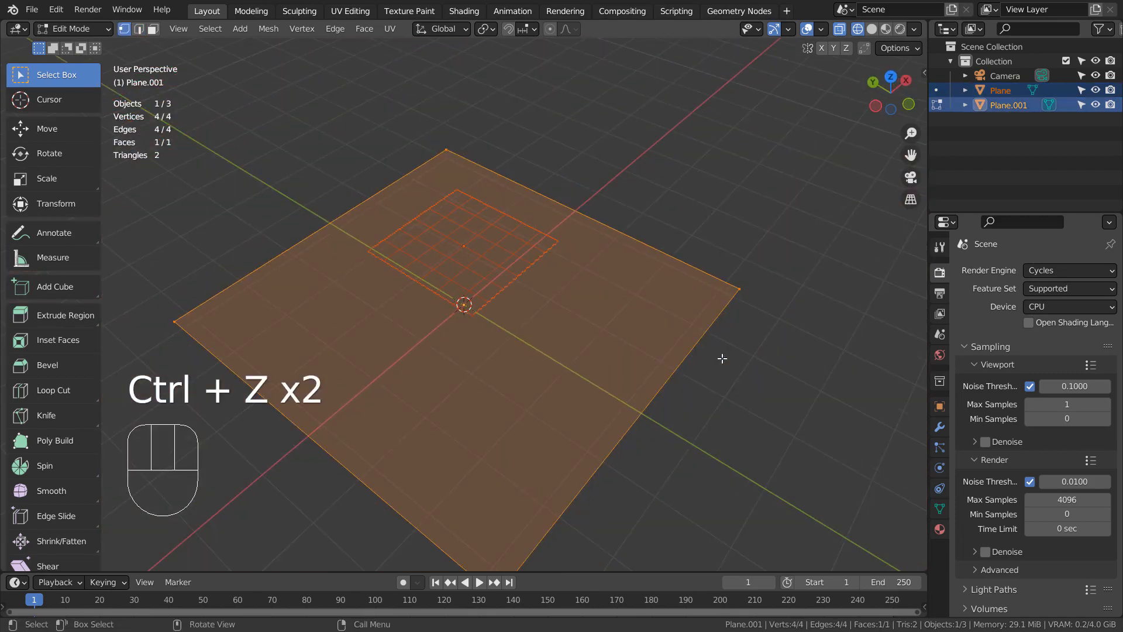
pyautogui.press('Tab')
# Delete only the faces of the raised subdivided plane, keeping its edges and vertices.
pyautogui.moveTo(753, 264); pyautogui.dragTo(585, 238, button='middle')
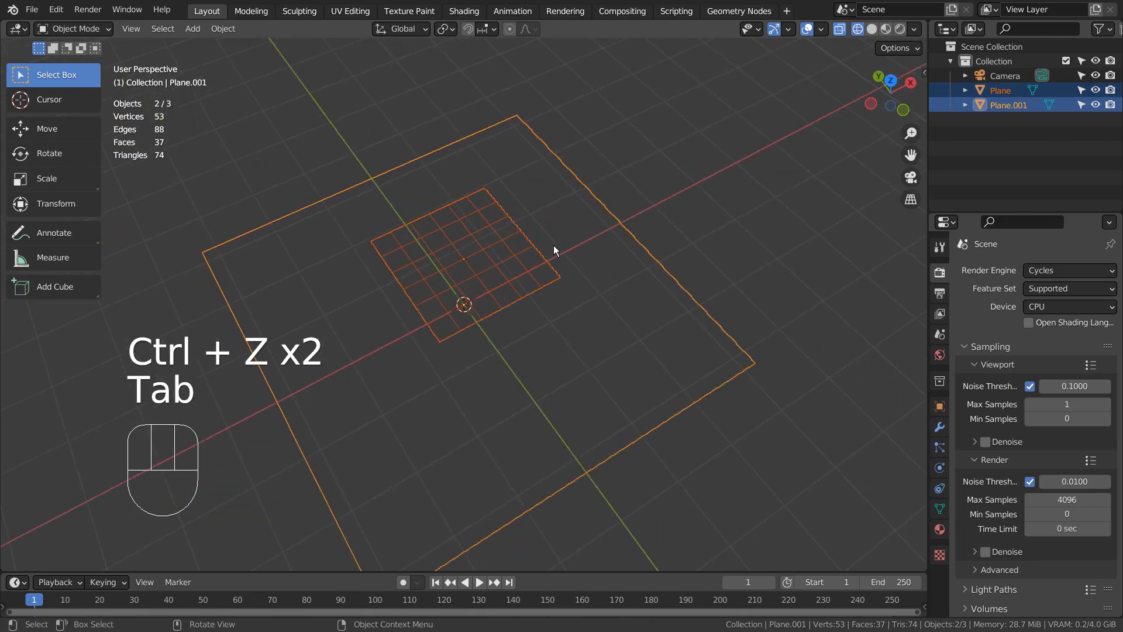
pyautogui.click(539, 251)
pyautogui.moveTo(598, 357); pyautogui.dragTo(643, 317, button='middle')
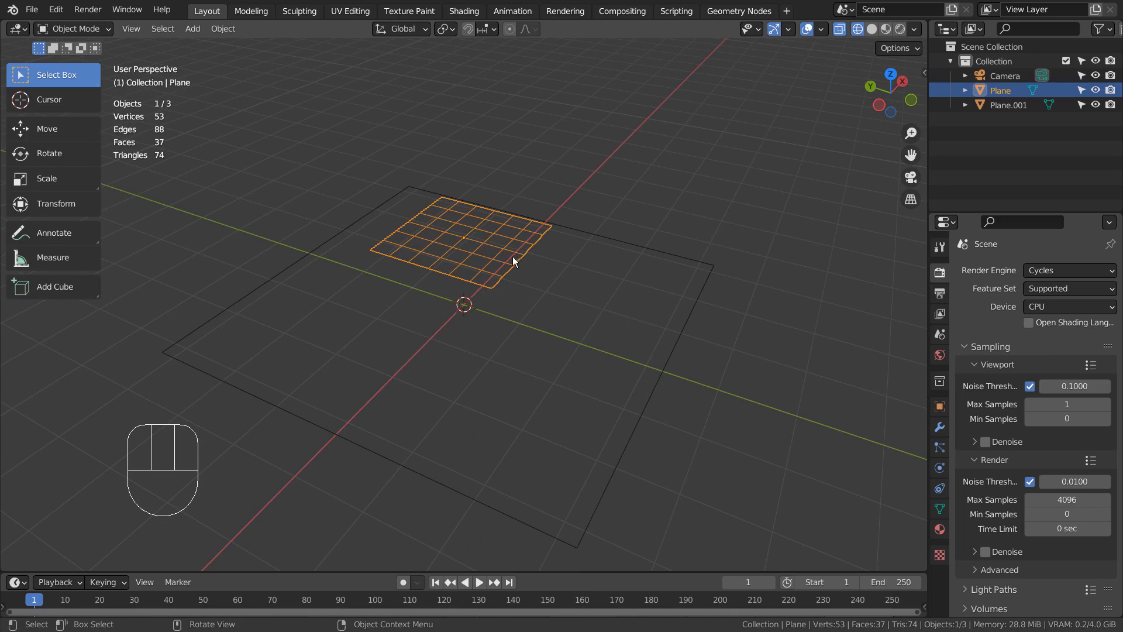
pyautogui.press('Tab')
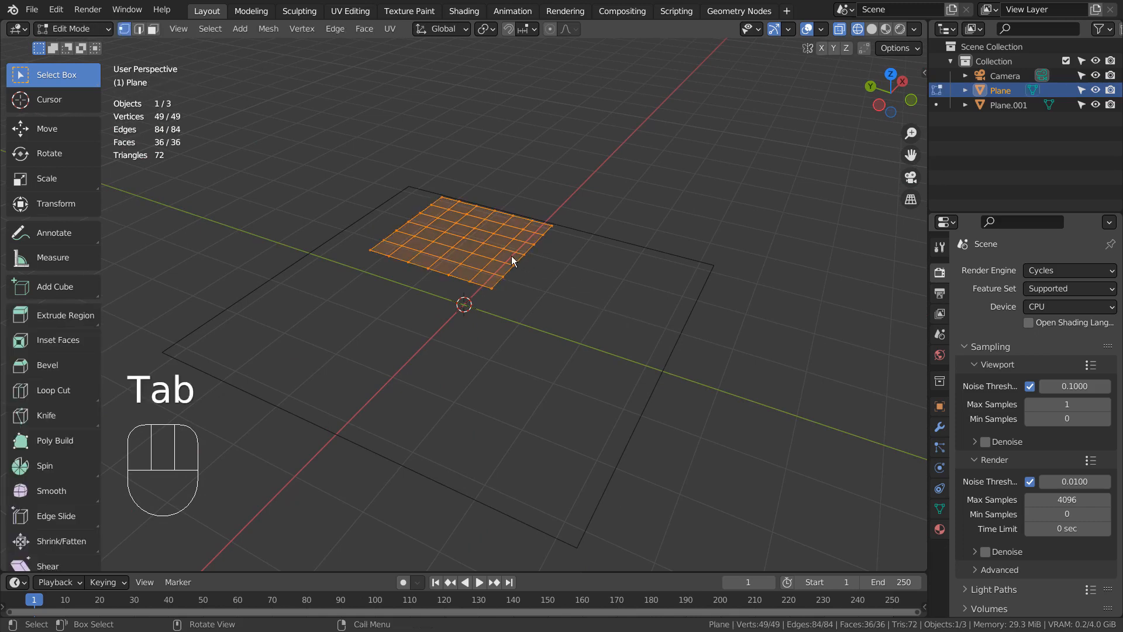
pyautogui.press('x')
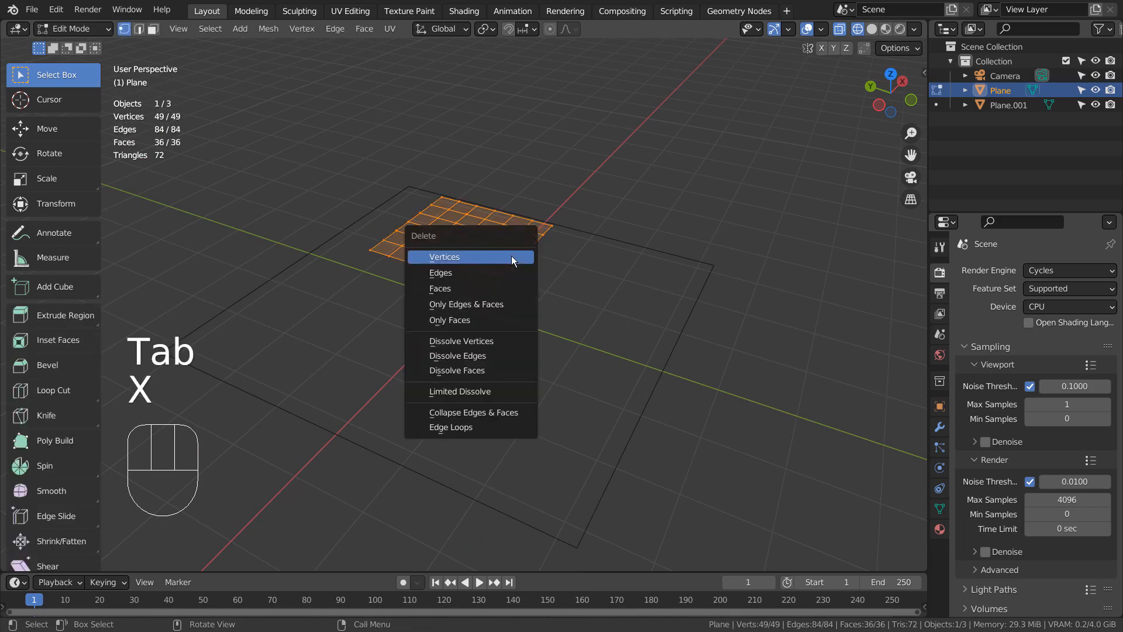
pyautogui.click(484, 321)
pyautogui.press('Tab')
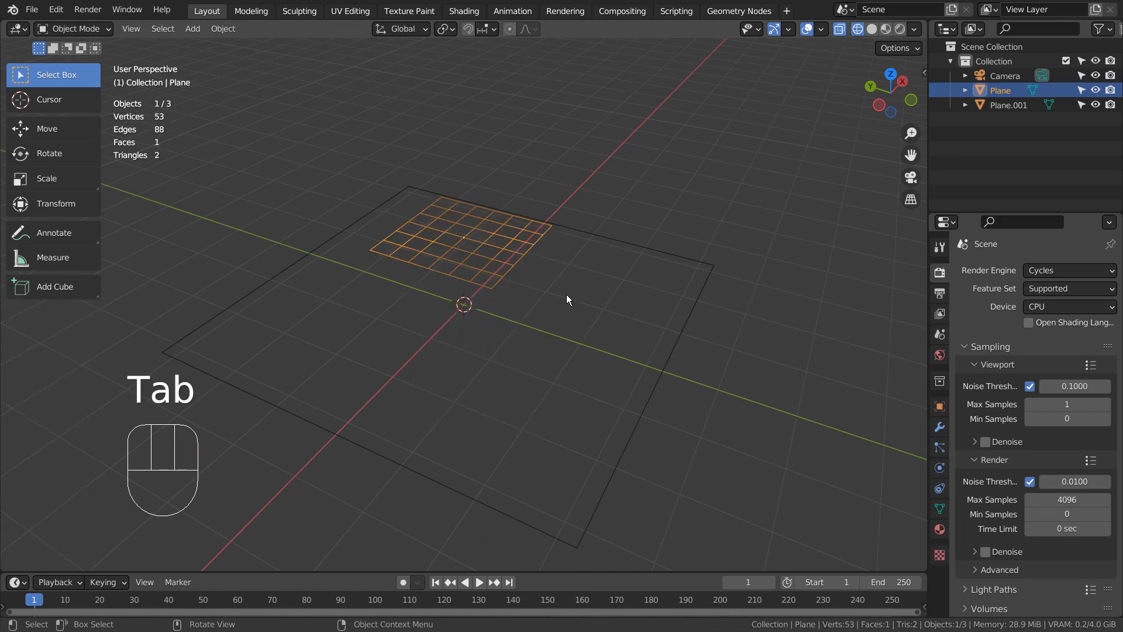
# Switch the viewport to solid shading and inspect the faceless grid above the large plane.
pyautogui.moveTo(496, 268); pyautogui.dragTo(456, 322, button='middle')
pyautogui.hotkey('shift', 'z')
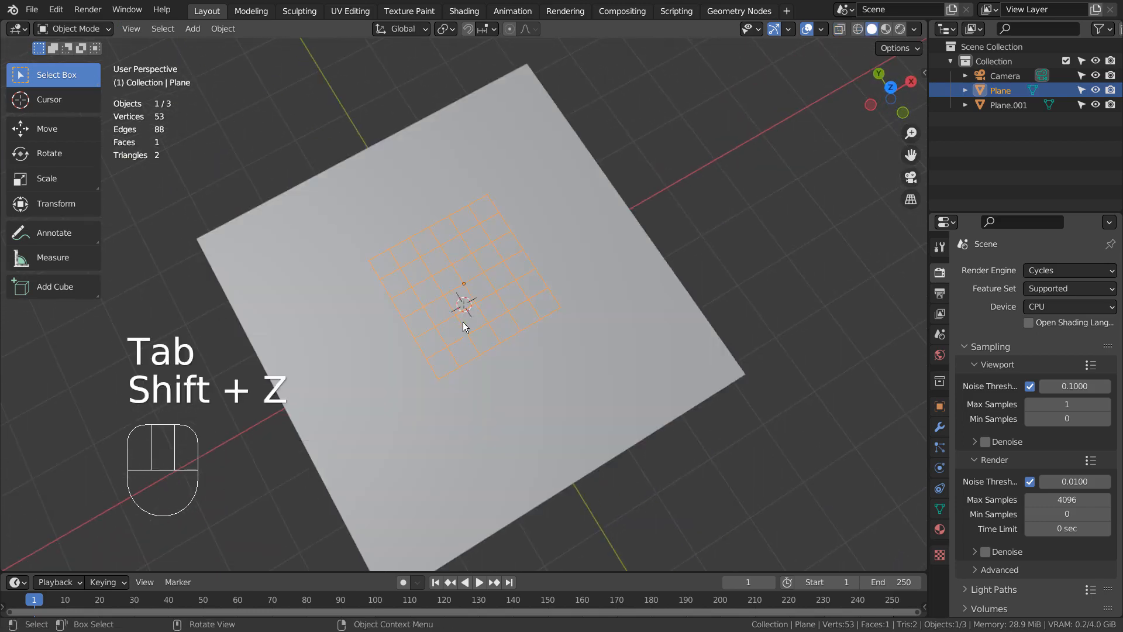
pyautogui.scroll(2, 492, 325)
pyautogui.scroll(2, 491, 325)
pyautogui.moveTo(582, 262); pyautogui.dragTo(552, 254, button='middle')
# Knife-project the faceless grid onto the large plane from the top view, and select the whole cut mesh.
pyautogui.click(738, 170)
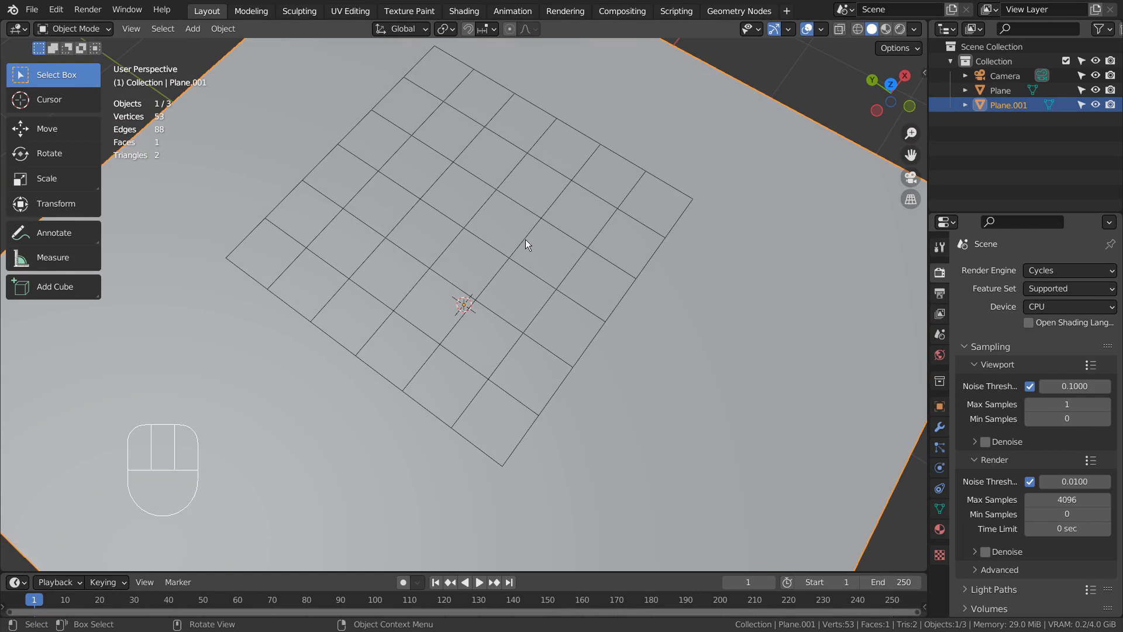
pyautogui.scroll(-5, 810, 174)
pyautogui.press('Tab')
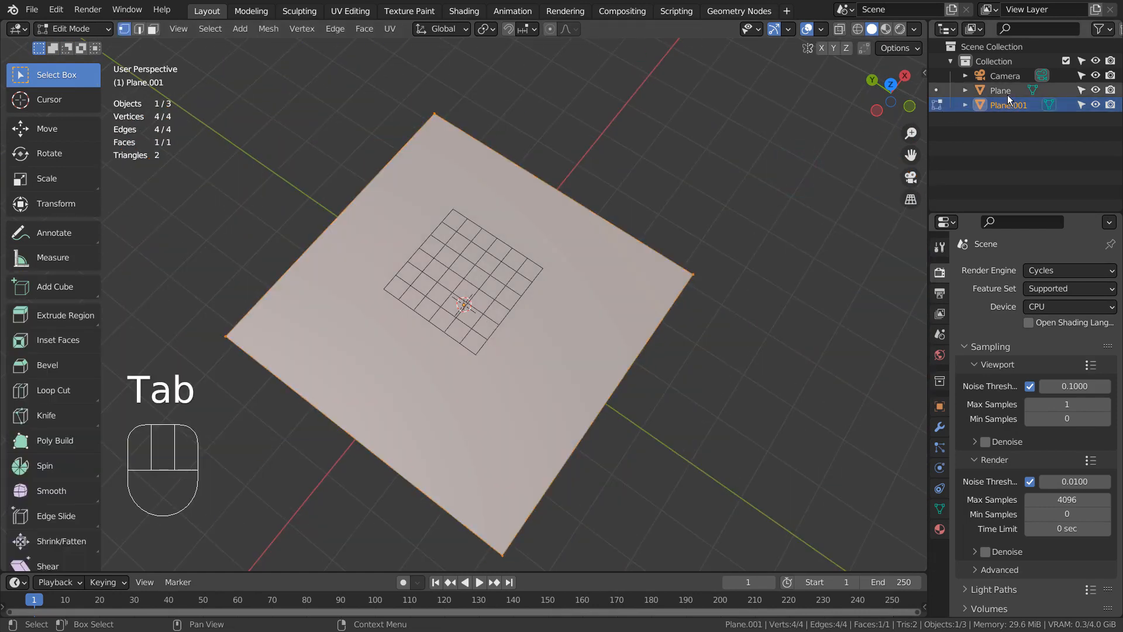
pyautogui.keyDown('ctrl'); pyautogui.click(1008, 95); pyautogui.keyUp('ctrl')
pyautogui.press('KP_7')
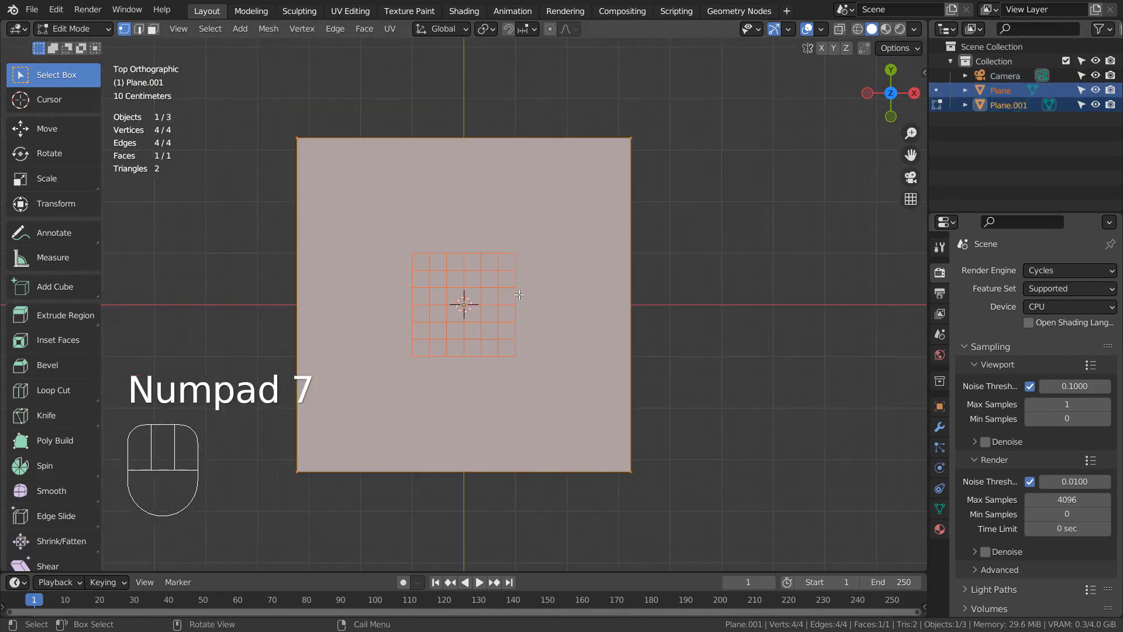
pyautogui.click(266, 28)
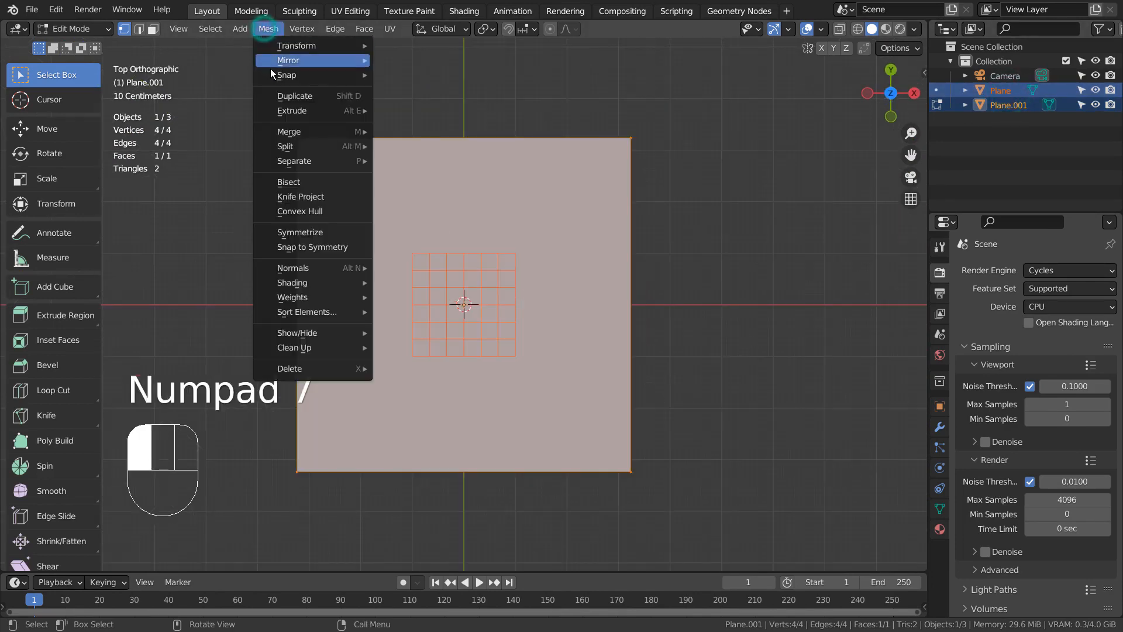
pyautogui.click(281, 199)
pyautogui.moveTo(717, 373); pyautogui.dragTo(850, 268, button='middle')
pyautogui.press('a')
pyautogui.scroll(5, 642, 396)
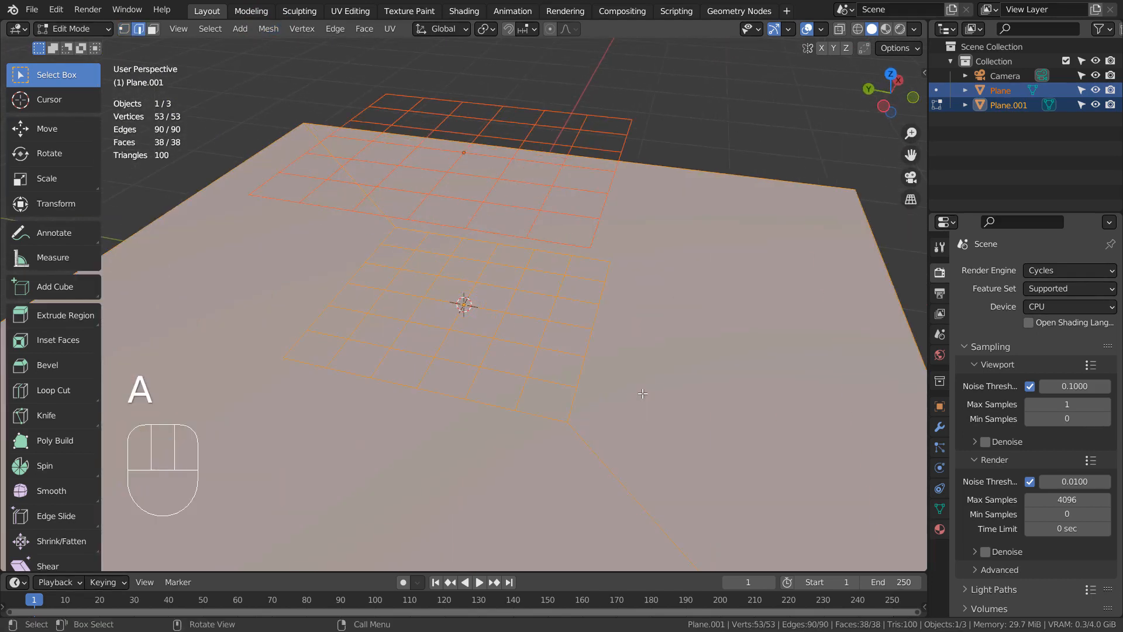
pyautogui.moveTo(642, 395)
pyautogui.mouseDown(button='middle')
pyautogui.moveTo(711, 361)
pyautogui.moveTo(551, 478)
pyautogui.moveTo(552, 564)
pyautogui.moveTo(772, 334)
pyautogui.moveTo(629, 379)
pyautogui.mouseUp(button='middle')
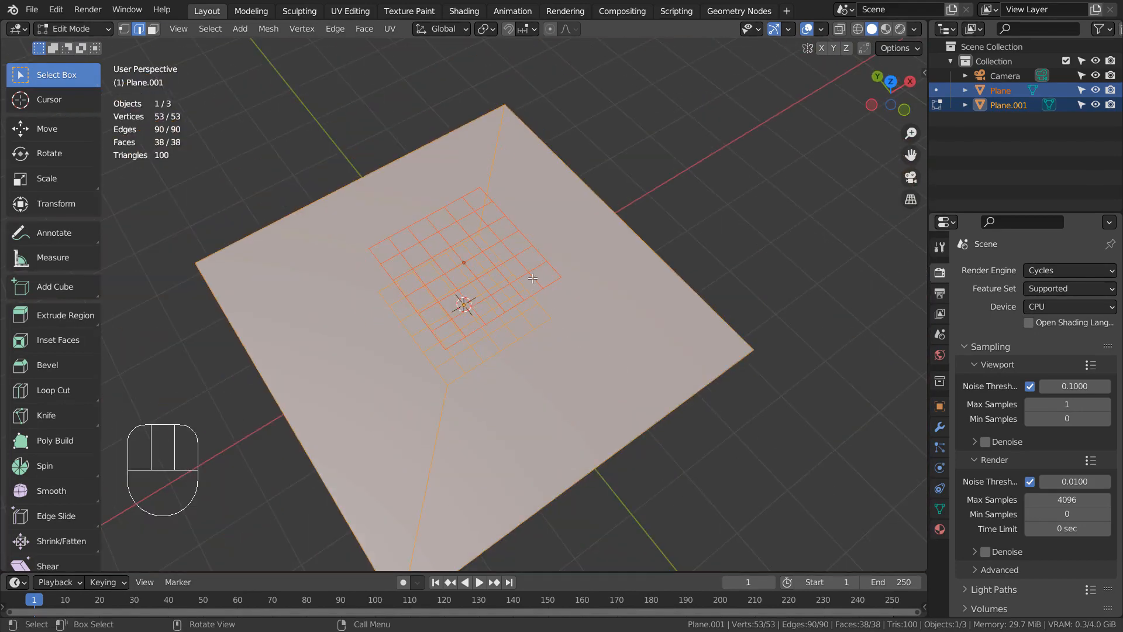
# Undo the knife projection and delete both planes from the scene.
pyautogui.hotkey('ctrl', 'z')
pyautogui.hotkey('ctrl', 'z')
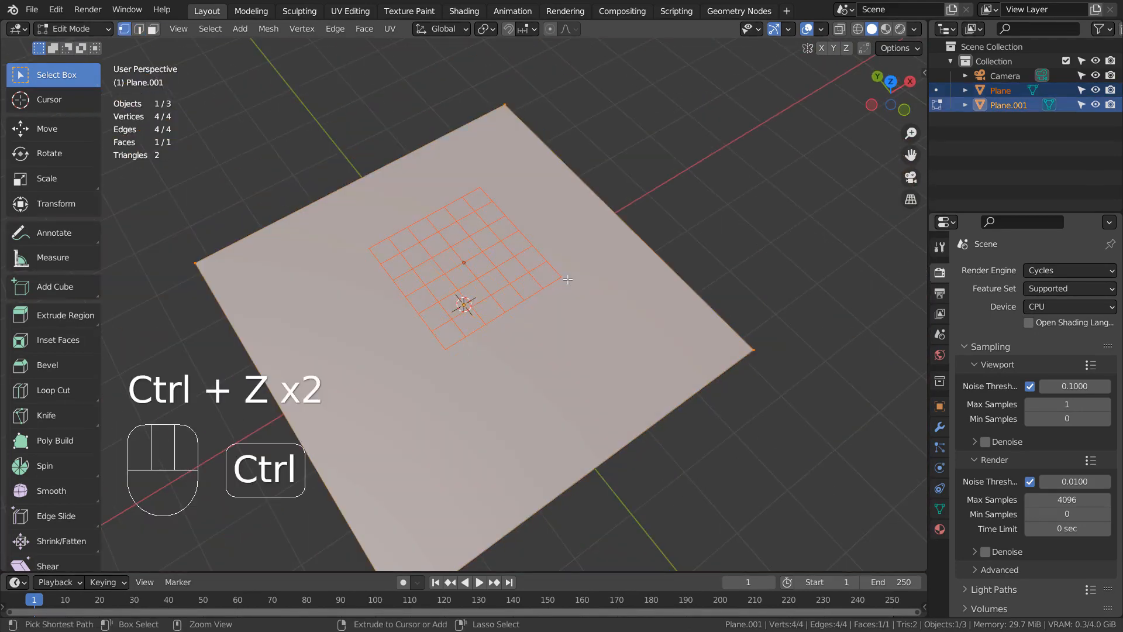
pyautogui.press('Tab')
pyautogui.press('x')
pyautogui.click(637, 285)
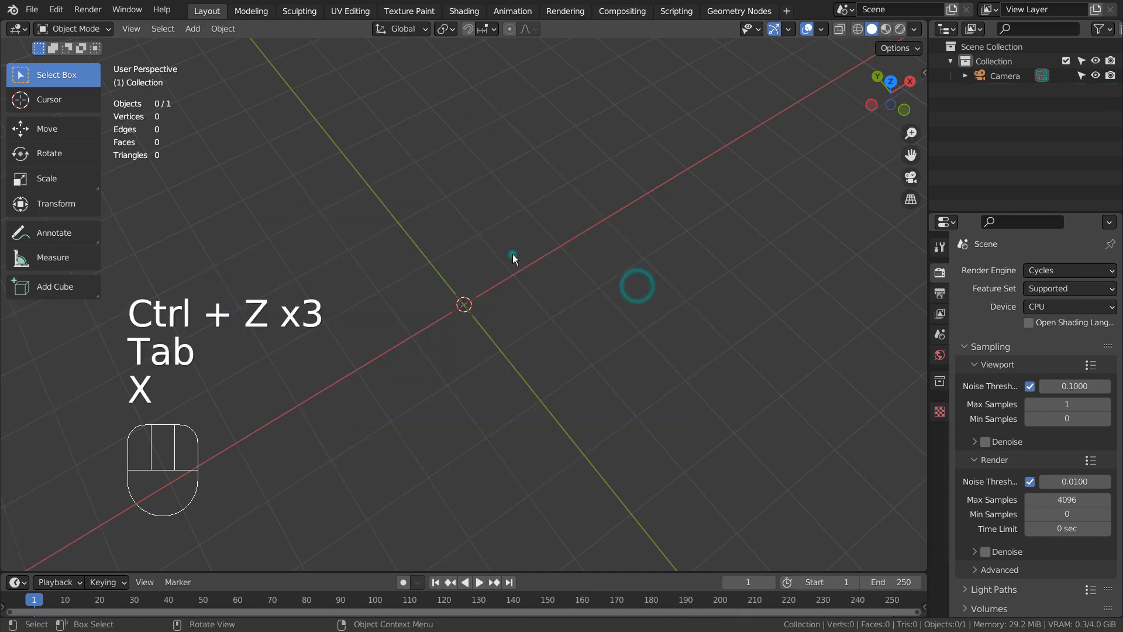
# Add a new 2 m plane at the origin.
pyautogui.hotkey('shift', 'a')
pyautogui.moveTo(543, 275)
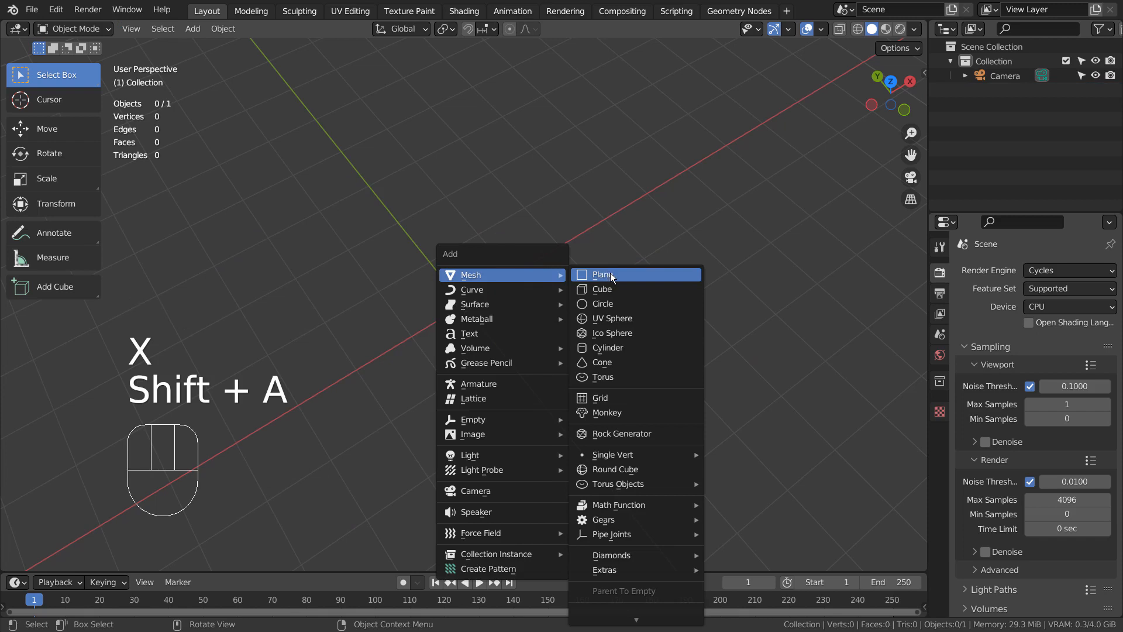
pyautogui.click(602, 275)
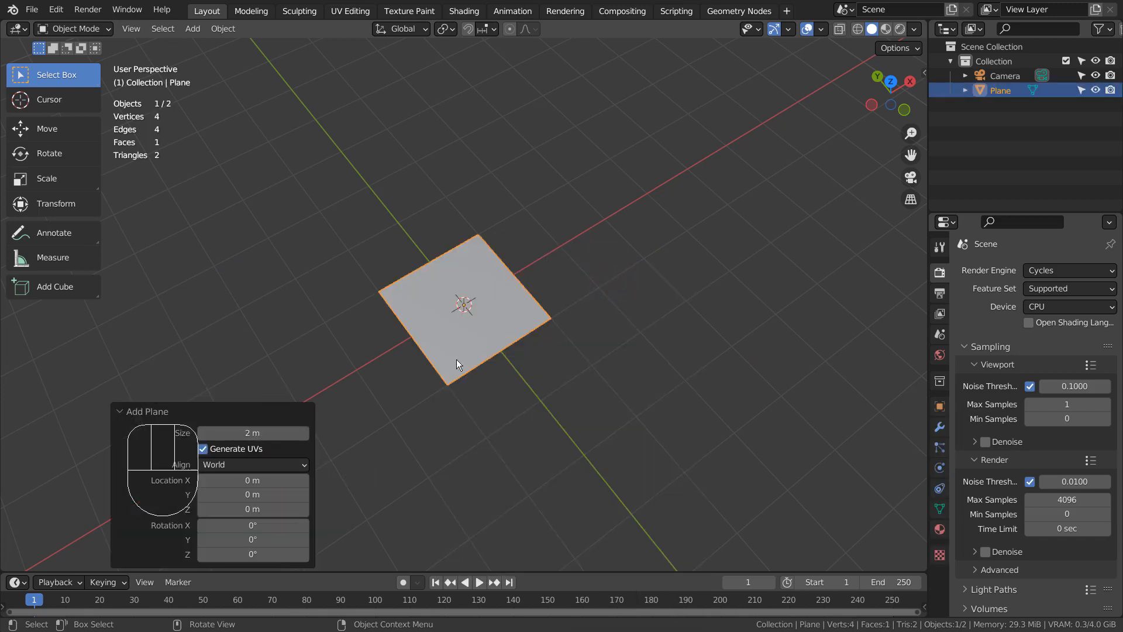
# Subdivide the new plane's mesh with 50 cuts.
pyautogui.press('Tab')
pyautogui.rightClick(480, 293)
pyautogui.click(479, 293)
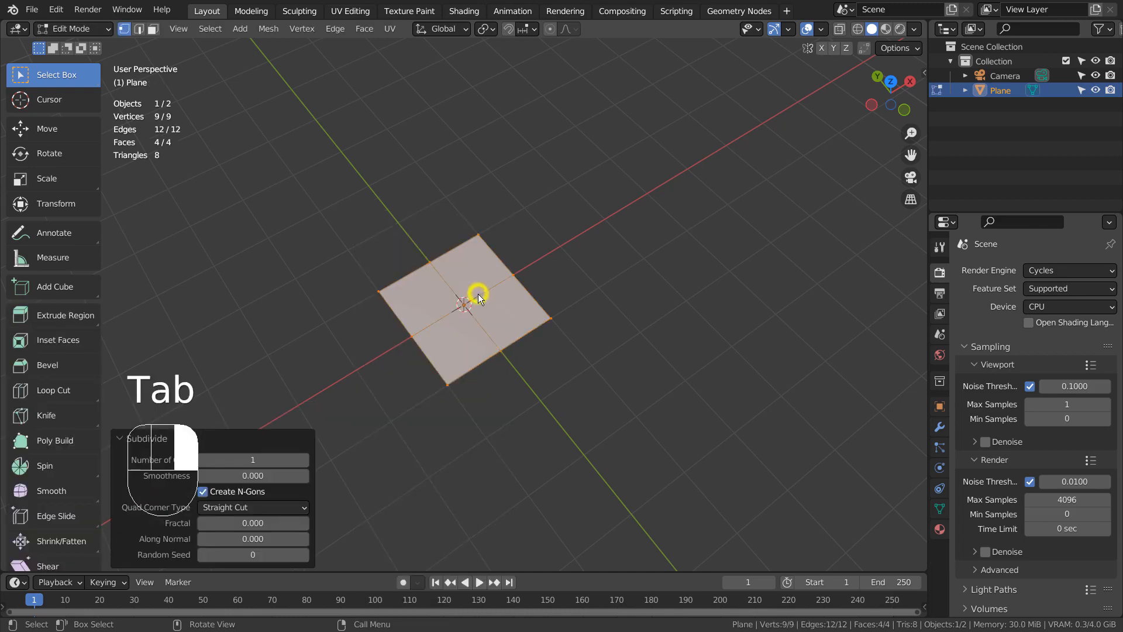
pyautogui.click(255, 456)
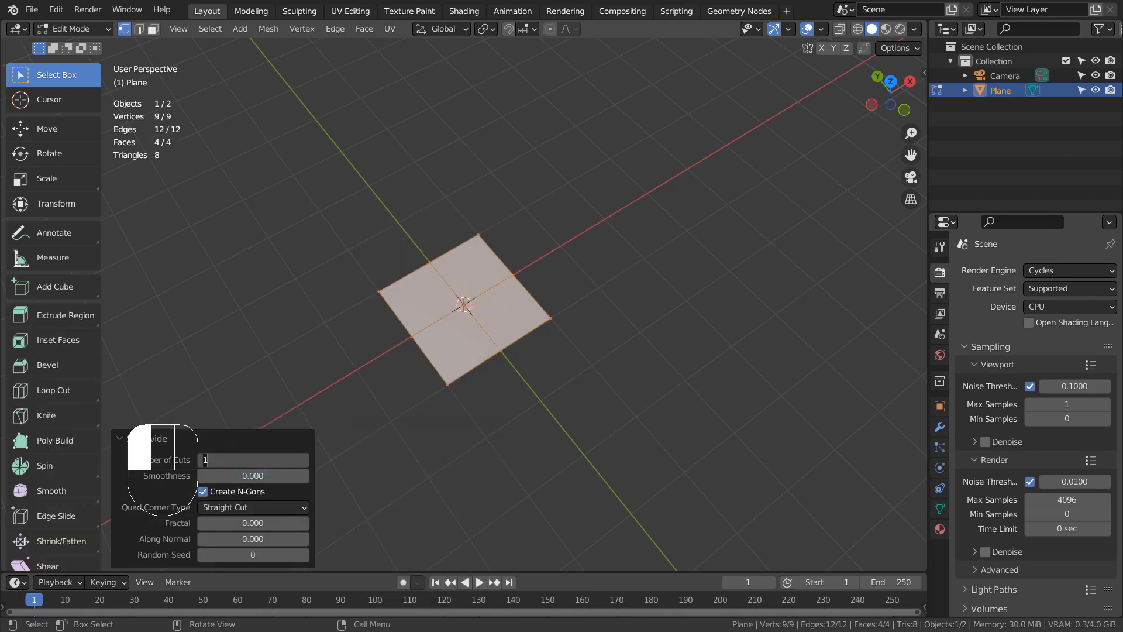
pyautogui.write('50')
pyautogui.press('Return')
pyautogui.scroll(6, 518, 333)
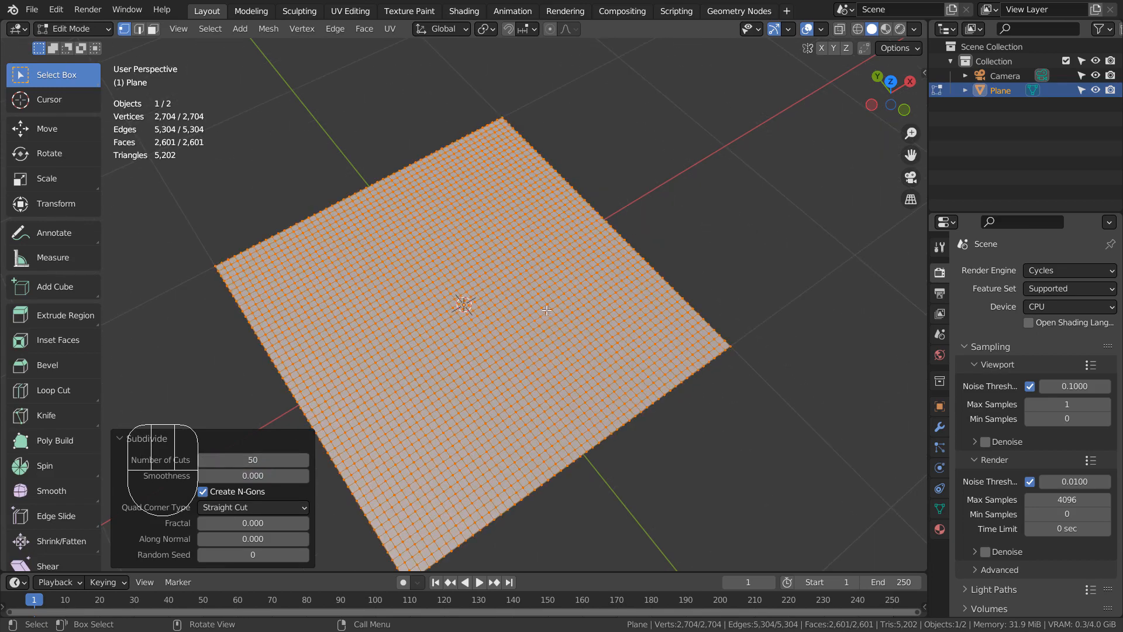
# Select the four corner vertices of the subdivided plane and look at it from the top view.
pyautogui.click(505, 110)
pyautogui.scroll(-2, 438, 504)
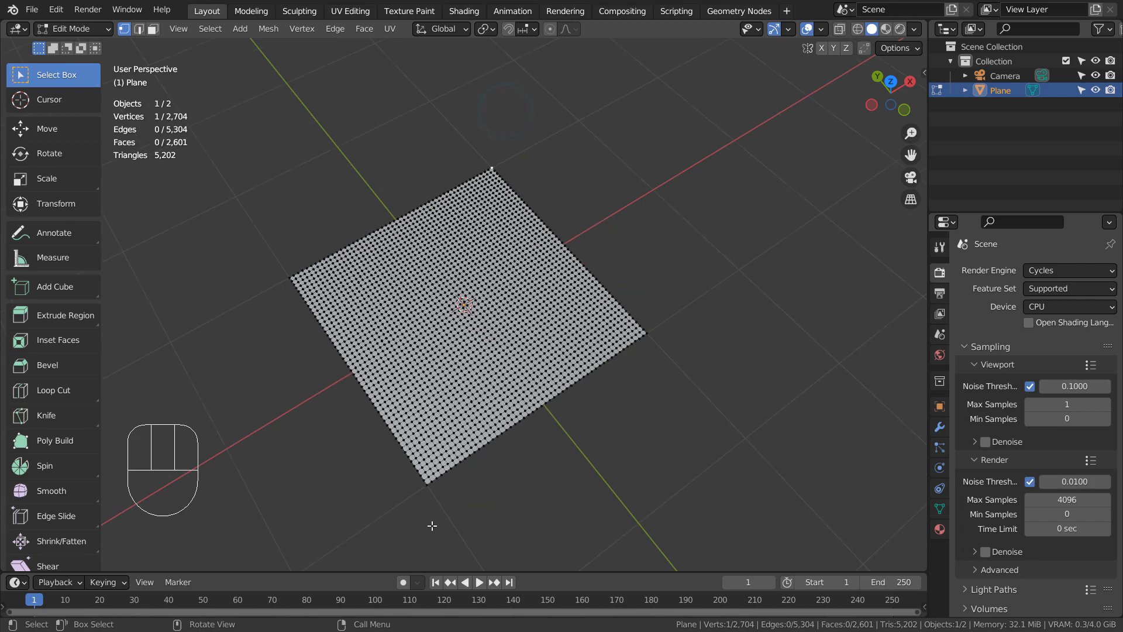
pyautogui.keyDown('shift'); pyautogui.click(427, 492); pyautogui.keyUp('shift')
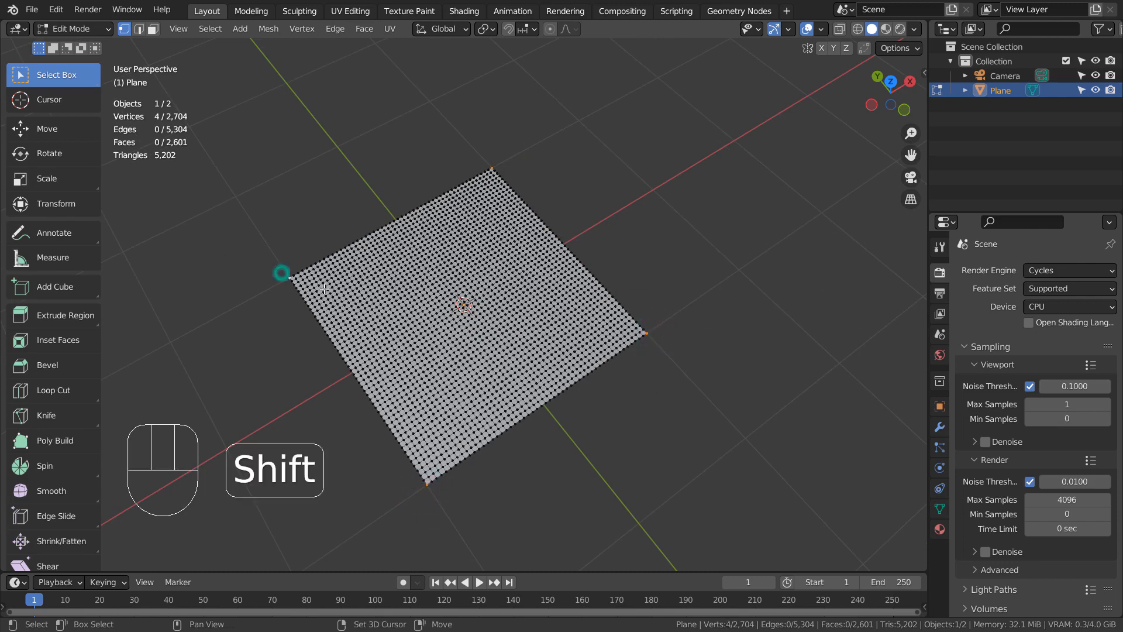
pyautogui.press('KP_7')
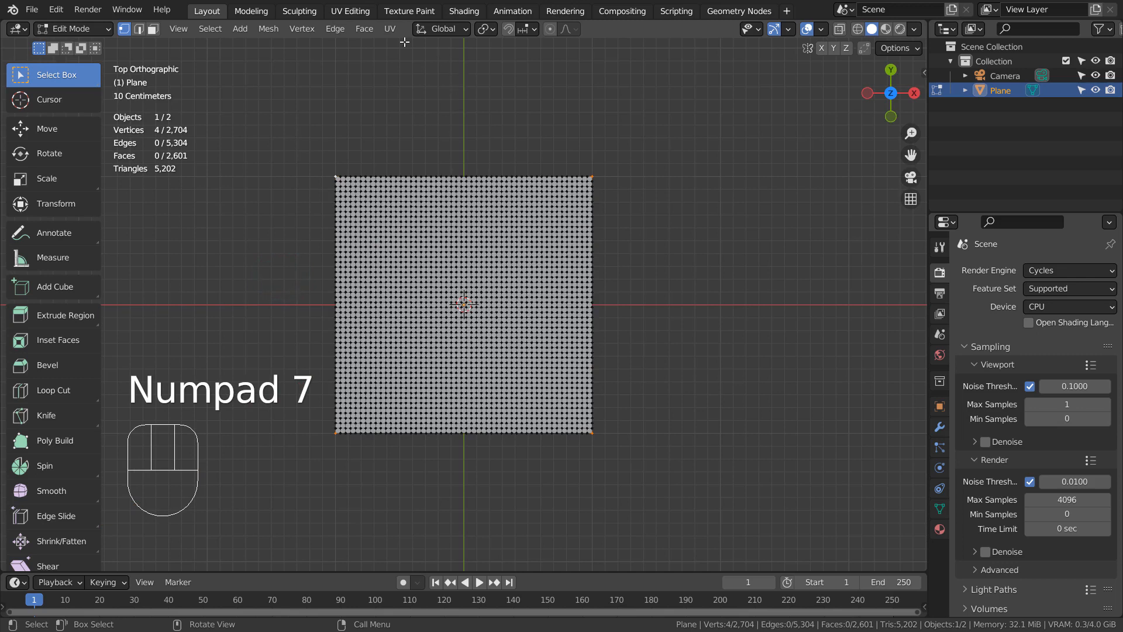
# Enable proportional editing and rotate the four corner vertices about 67.9° with a smooth falloff and a proportional size of about 2.36.
pyautogui.click(555, 31)
pyautogui.press('s')
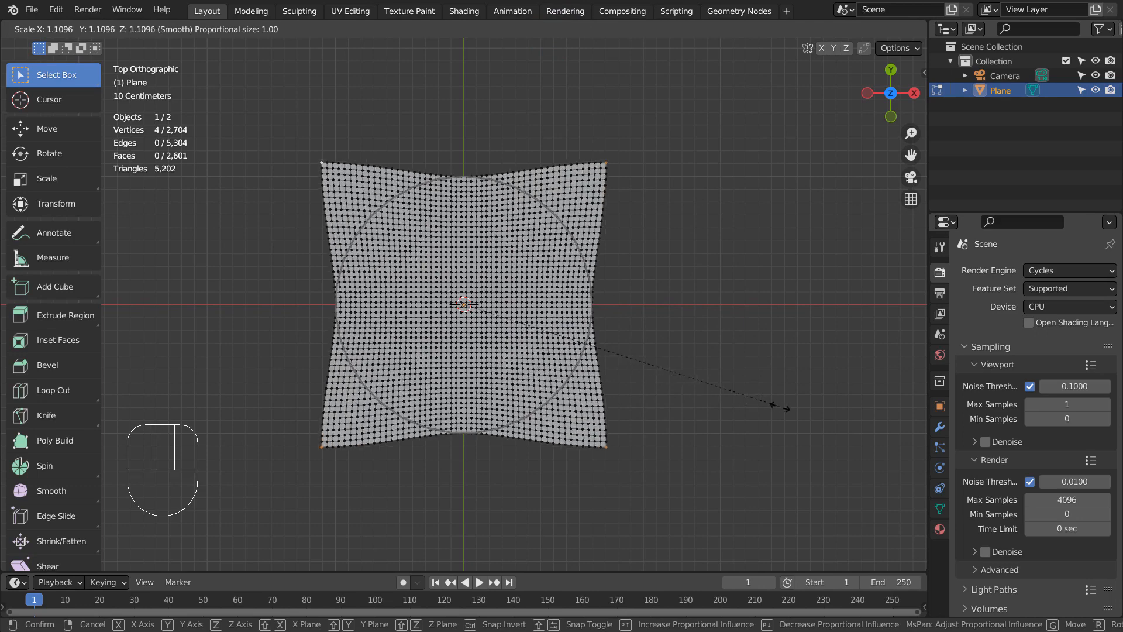
pyautogui.hotkey('ctrl', 'z')
pyautogui.press('r')
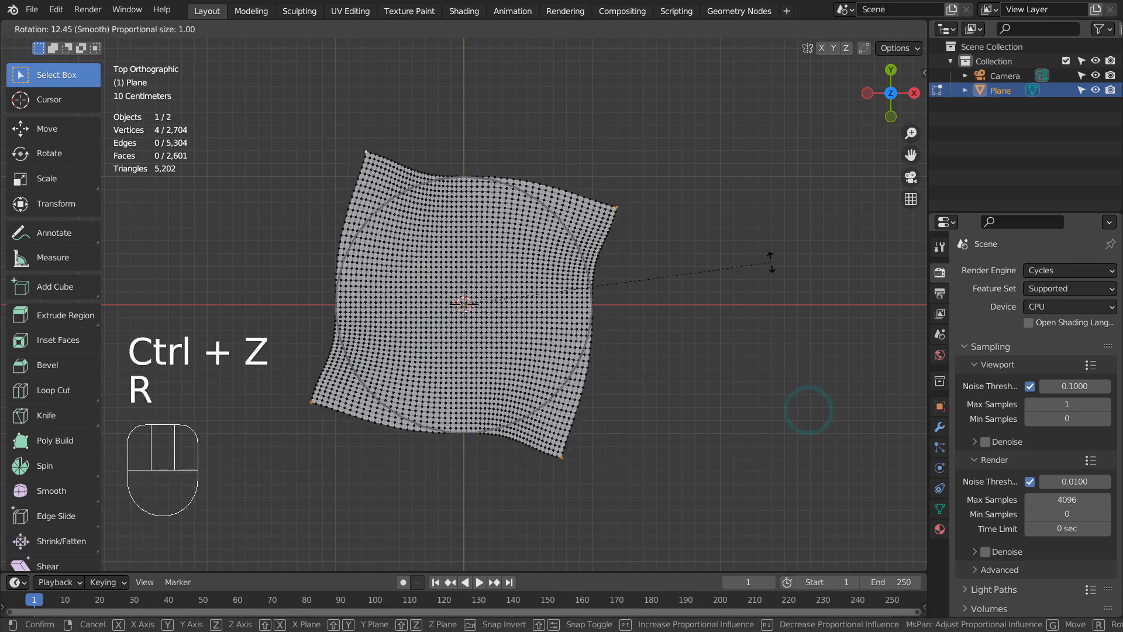
pyautogui.scroll(-9, 760, 409)
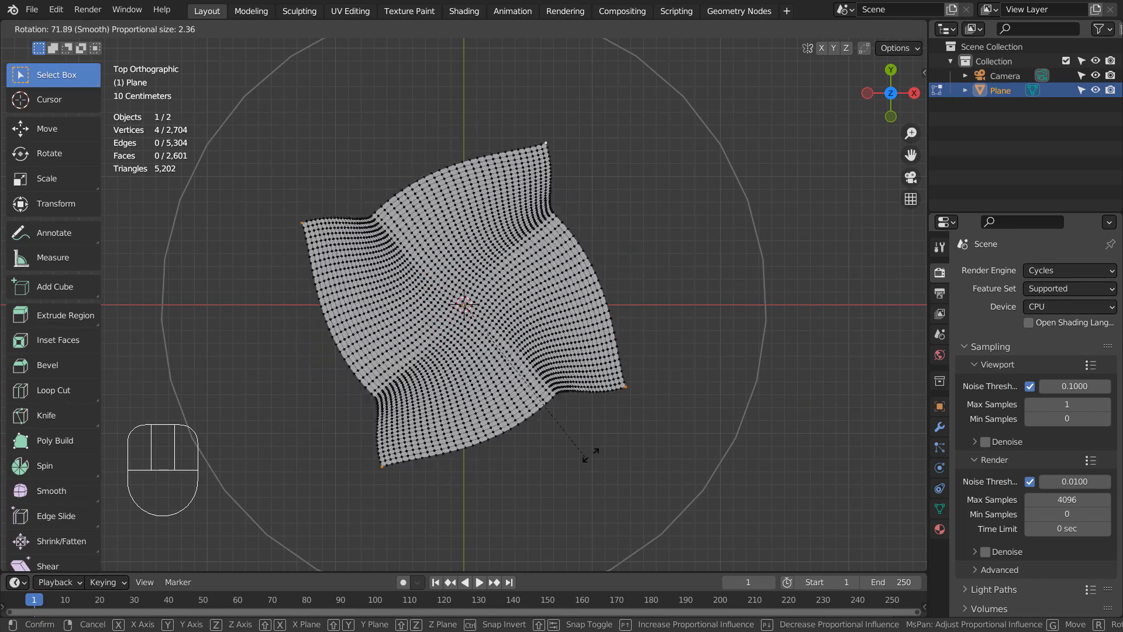
pyautogui.click(596, 451)
# Raise the corner vertices about 0.74 m along Z with proportional editing.
pyautogui.moveTo(597, 451); pyautogui.dragTo(681, 324, button='middle')
pyautogui.press('g')
pyautogui.press('z')
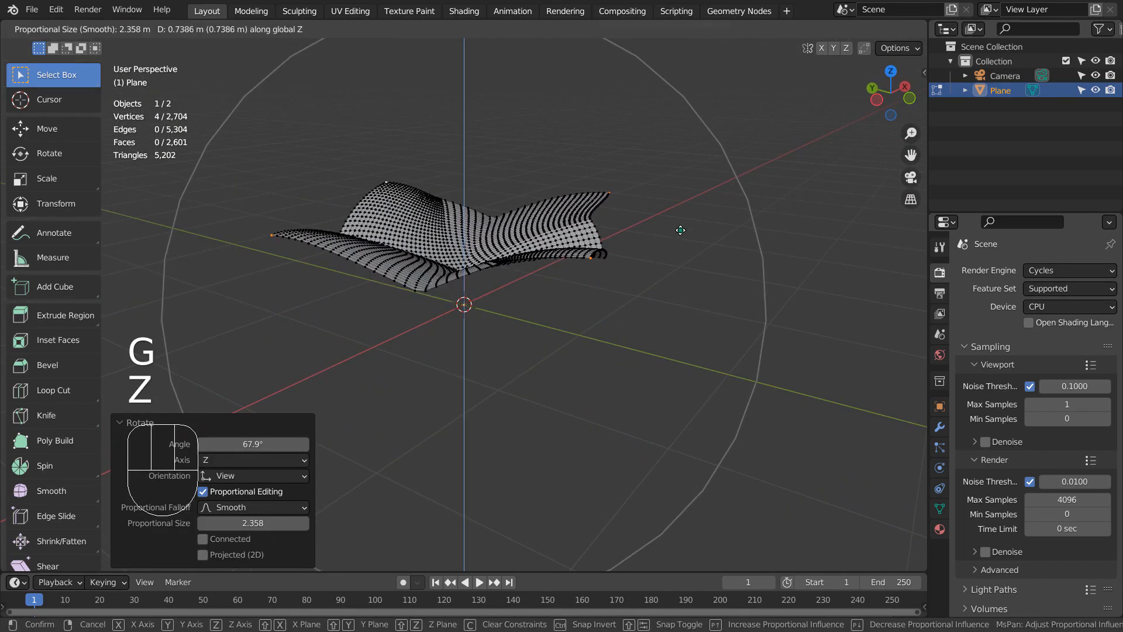
pyautogui.click(680, 230)
pyautogui.moveTo(681, 230); pyautogui.dragTo(634, 327, button='middle')
# Shade the deformed plane smooth in Object Mode and return to Edit Mode.
pyautogui.press('Tab')
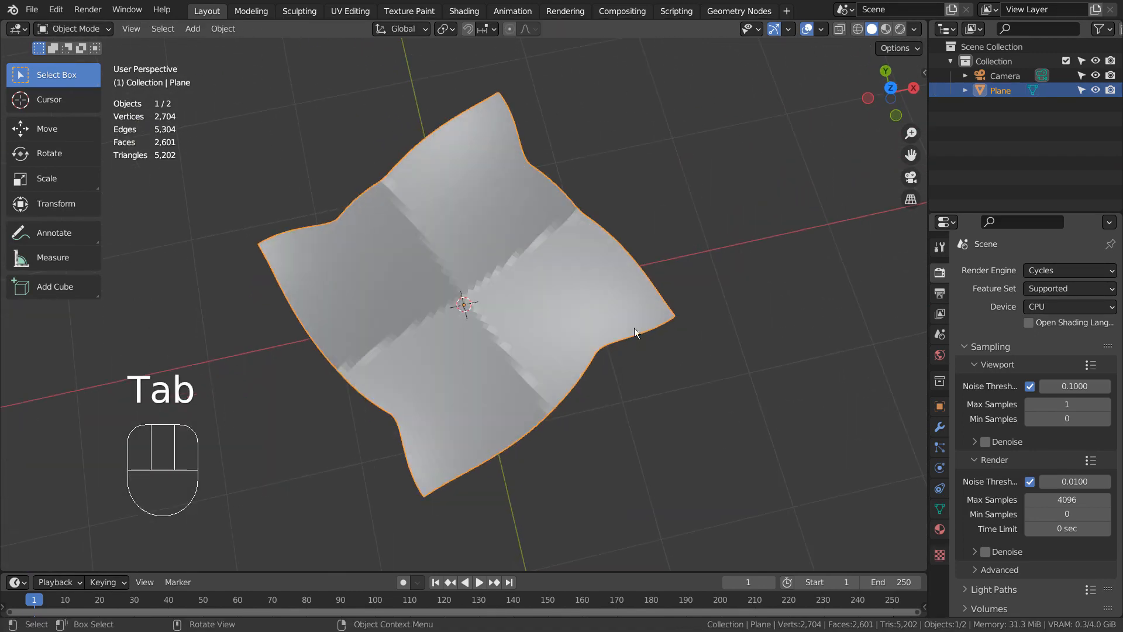
pyautogui.press('Tab')
pyautogui.rightClick(541, 272)
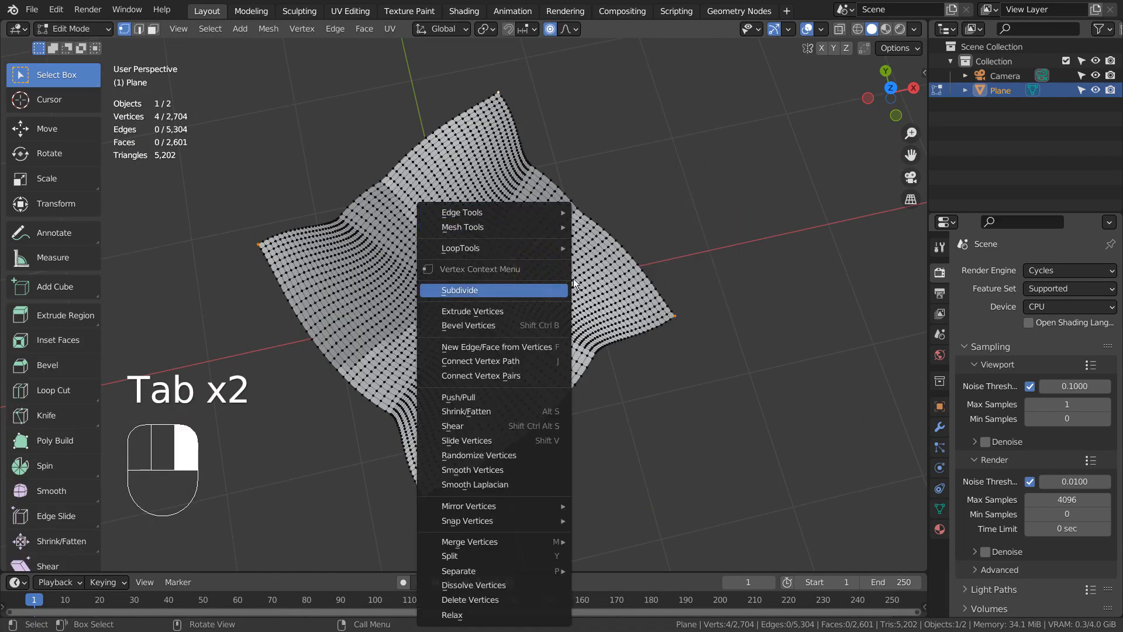
pyautogui.press('Tab')
pyautogui.rightClick(536, 277)
pyautogui.click(532, 278)
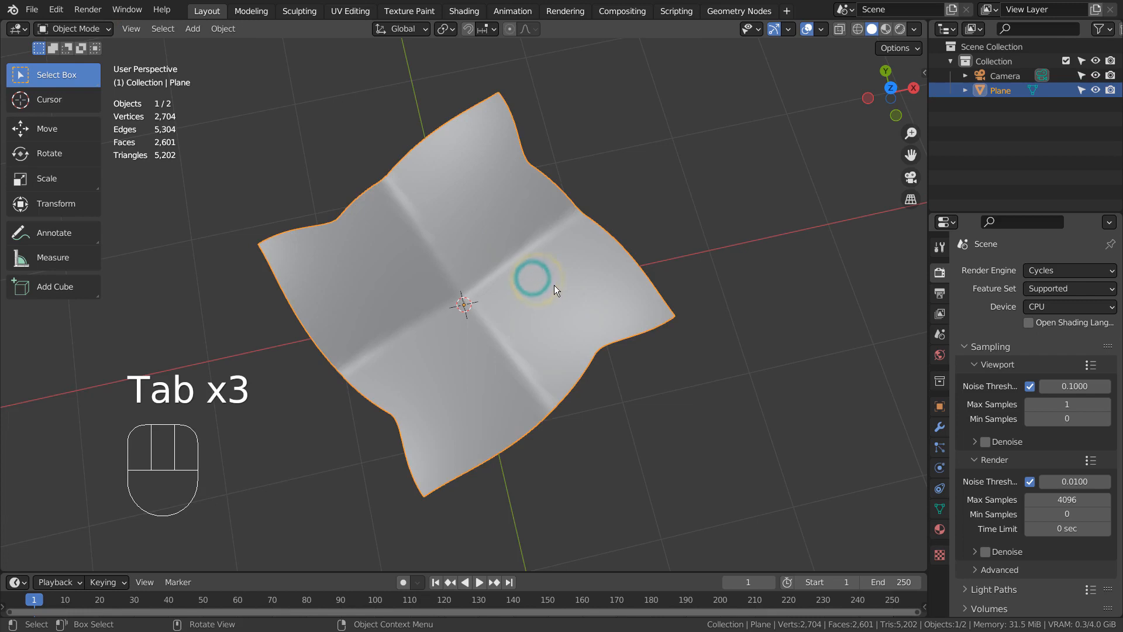
pyautogui.press('Tab')
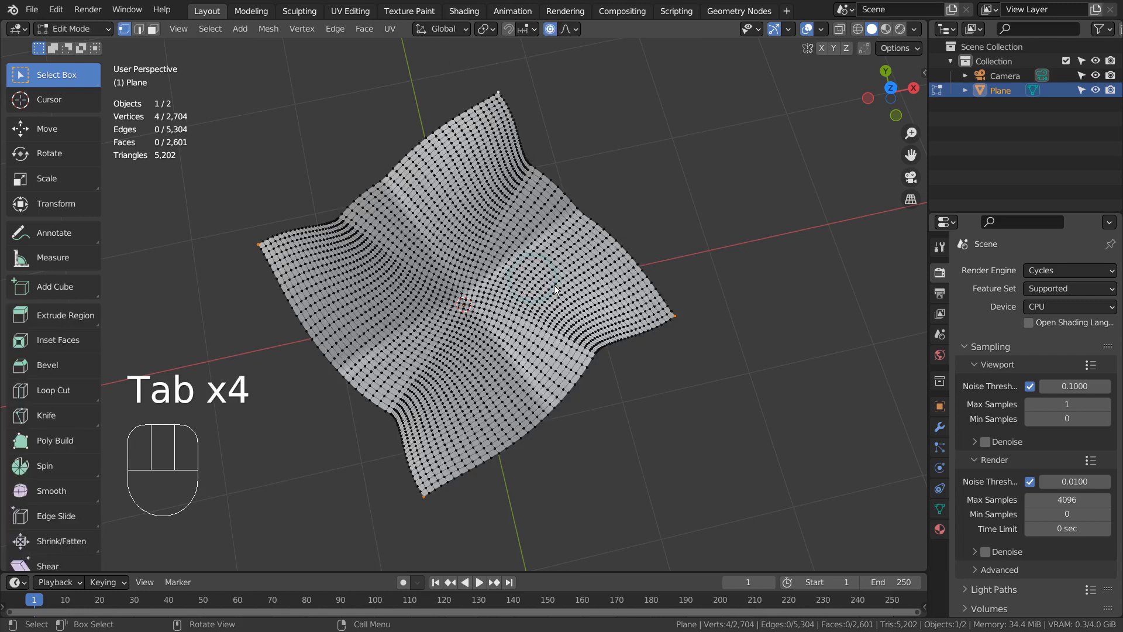
# Add a Simple Deform modifier to the plane.
pyautogui.click(941, 432)
pyautogui.moveTo(1030, 273); pyautogui.dragTo(846, 529)
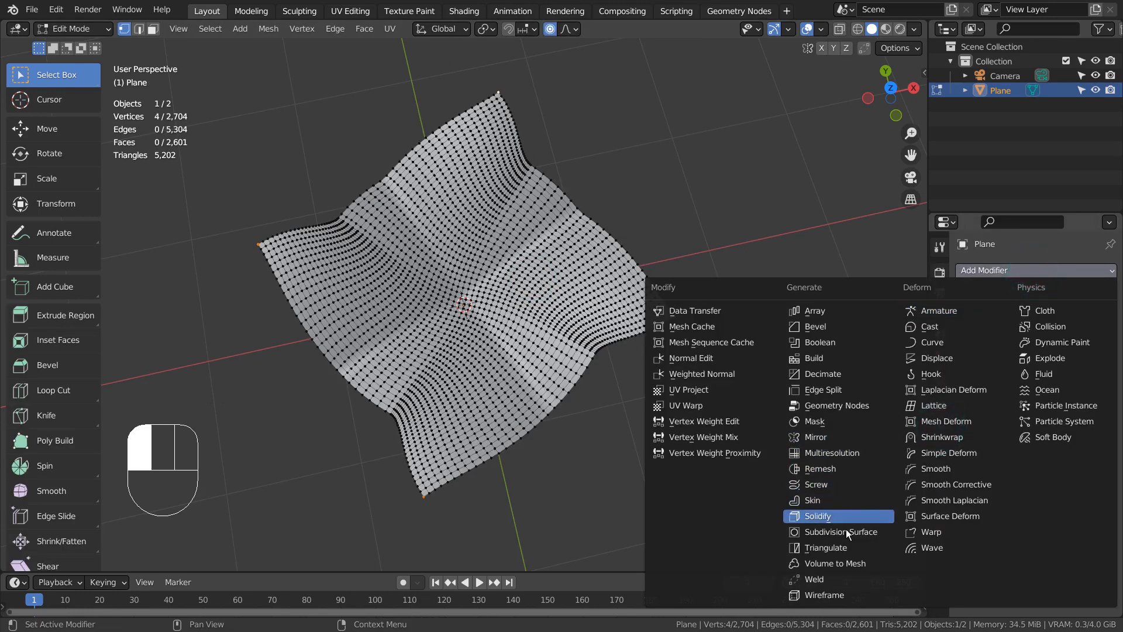
pyautogui.click(981, 451)
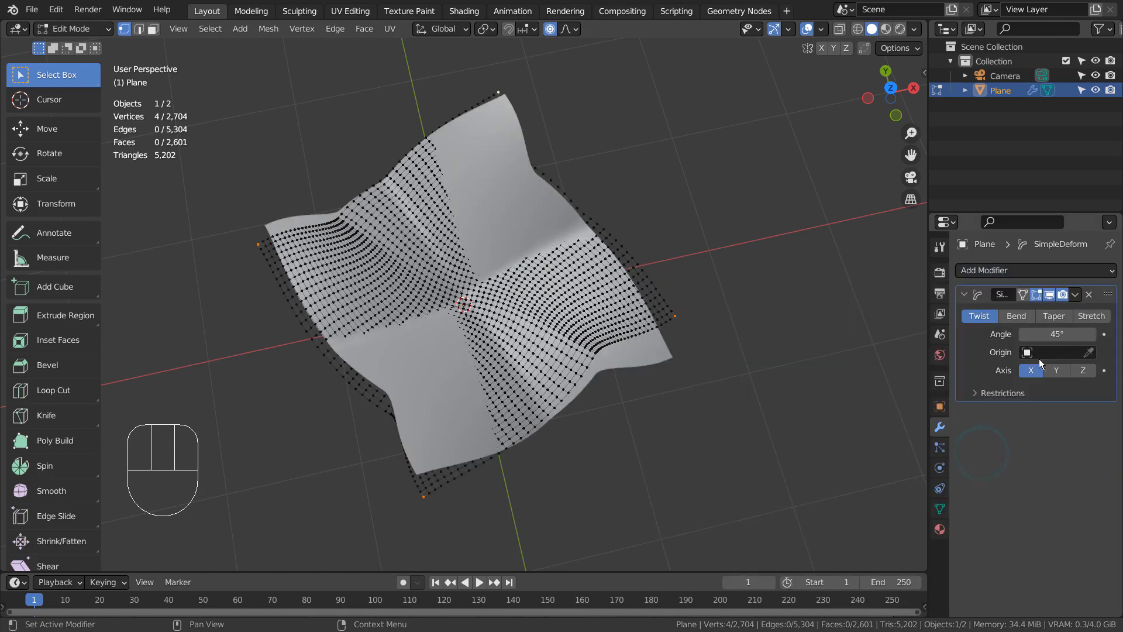
# Try the Stretch, Taper and Bend modes, and set the Simple Deform modifier to Twist with a 130° angle.
pyautogui.click(1080, 316)
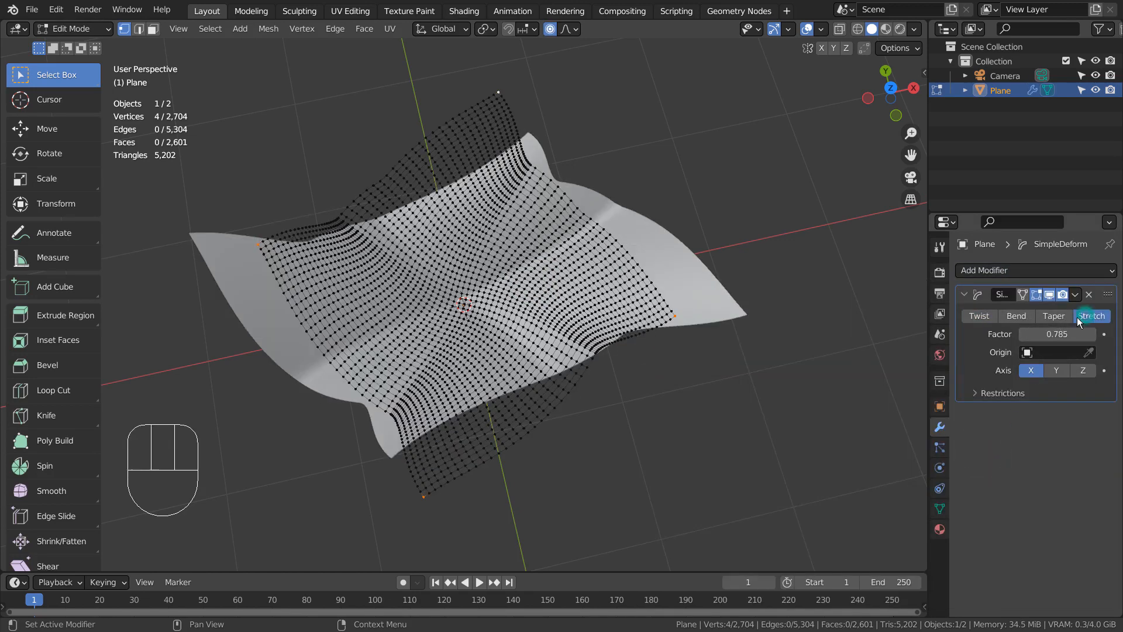
pyautogui.click(1054, 316)
pyautogui.click(1020, 316)
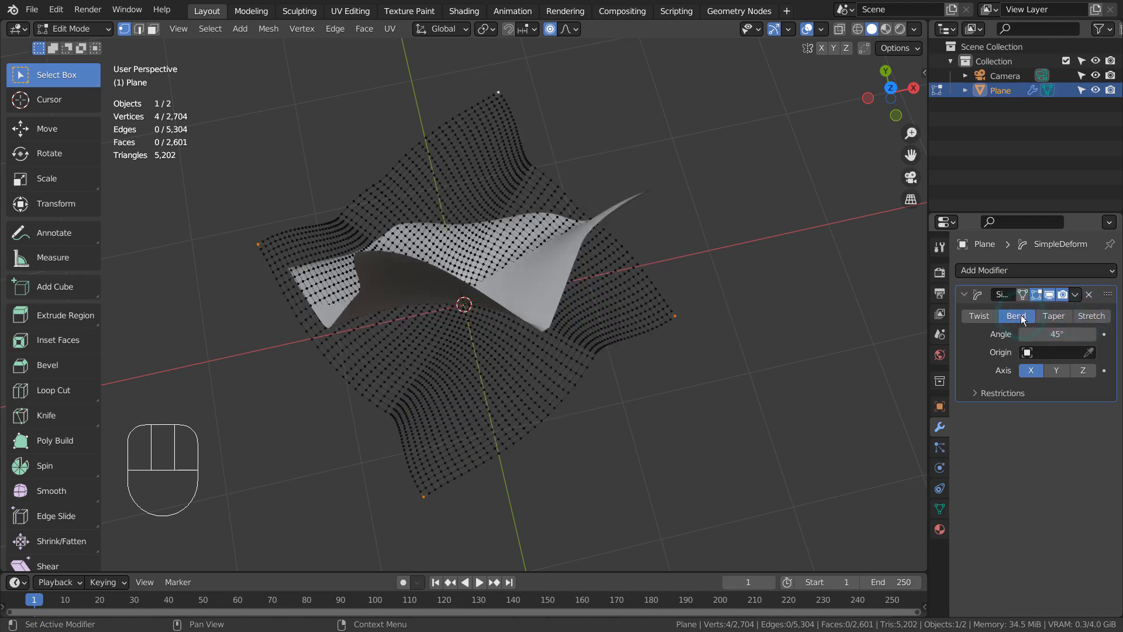
pyautogui.click(989, 316)
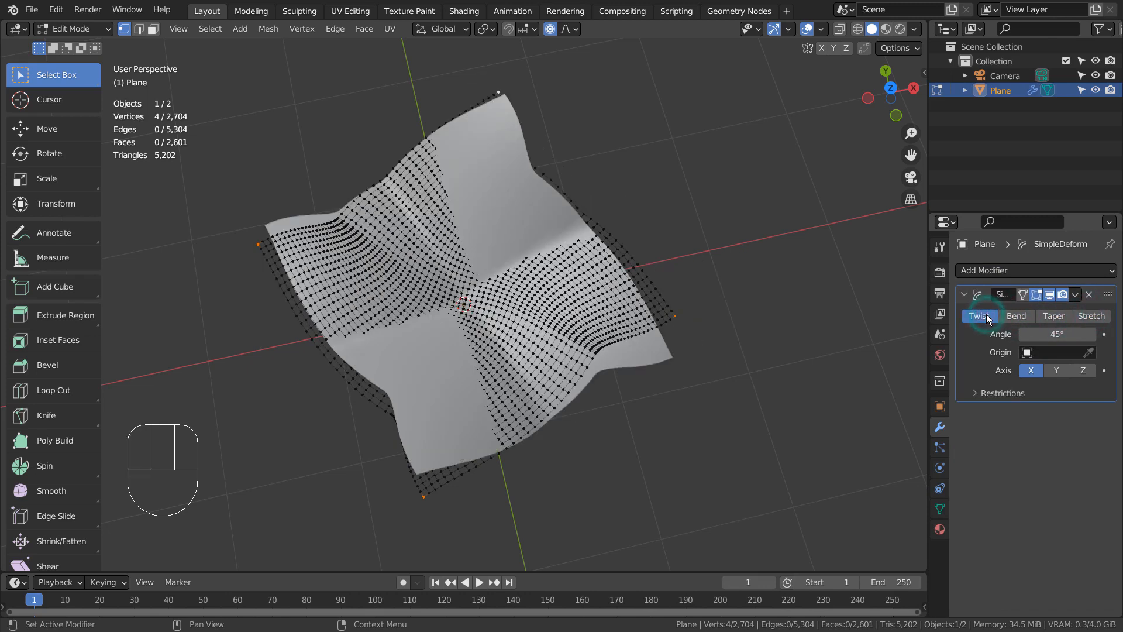
pyautogui.moveTo(1044, 332); pyautogui.dragTo(1046, 334)
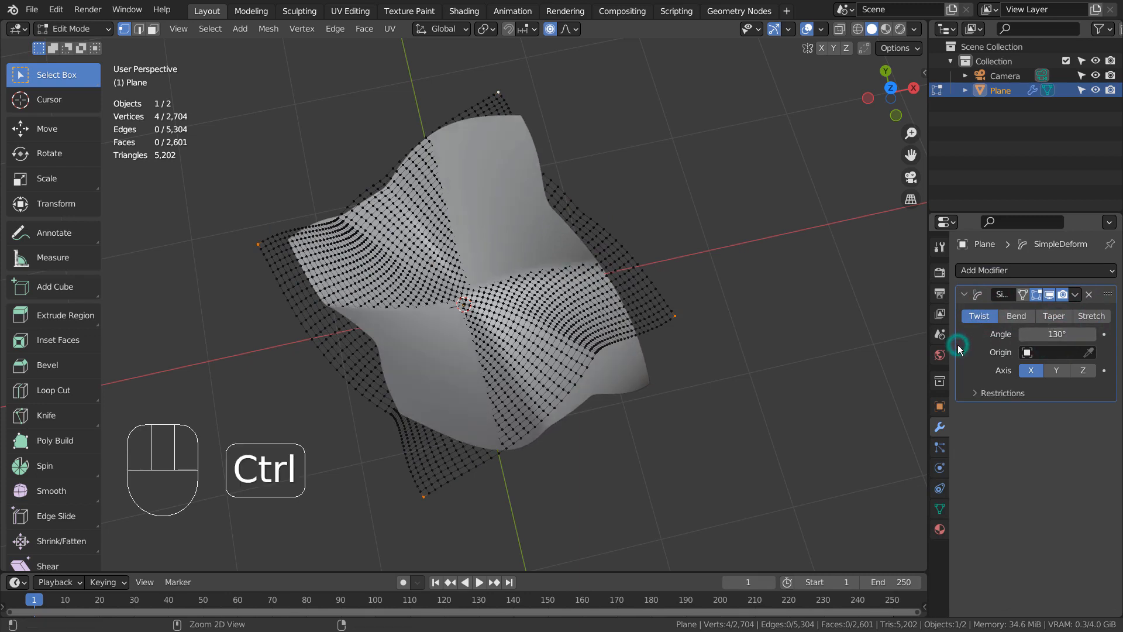
# Apply the Simple Deform modifier to the plane in Object Mode.
pyautogui.hotkey('ctrl', 'a')
pyautogui.press('Tab')
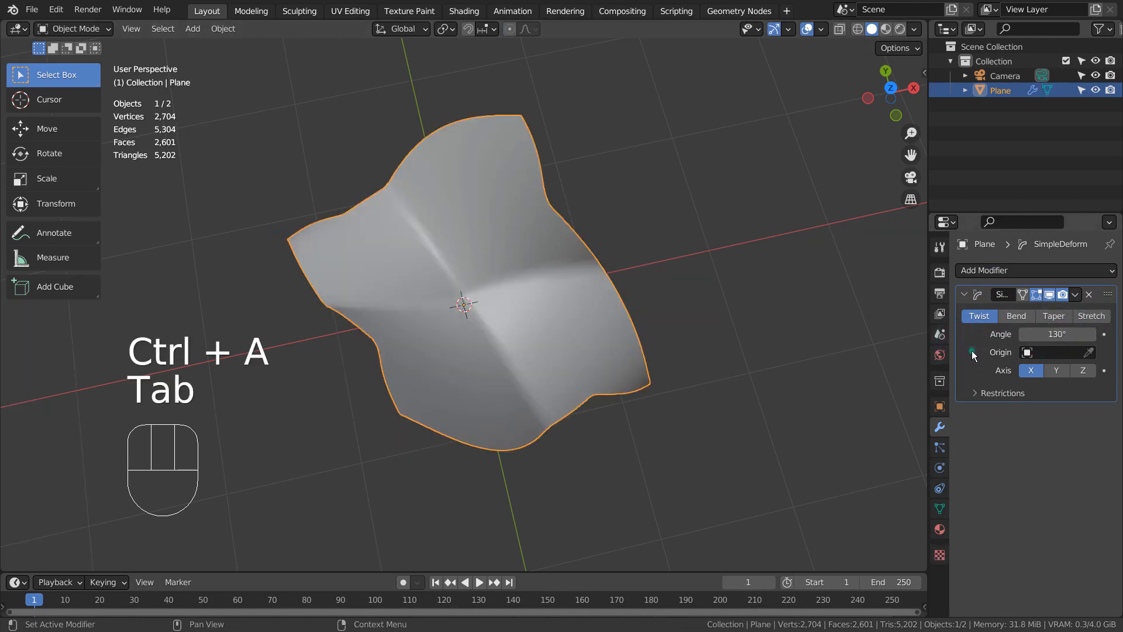
pyautogui.hotkey('ctrl', 'a')
pyautogui.press('Tab')
pyautogui.moveTo(649, 293); pyautogui.dragTo(444, 351, button='middle')
pyautogui.press('Tab')
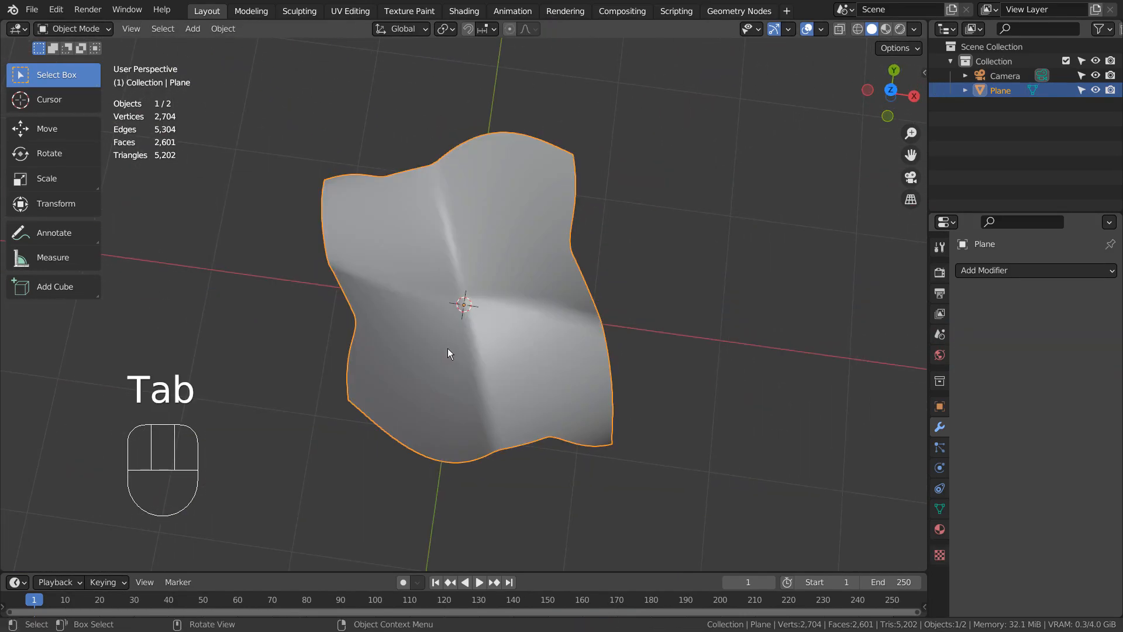
# Add a second 2 m plane at the origin and scale it by about 1.714.
pyautogui.press('KP_1')
pyautogui.hotkey('shift', 'a')
pyautogui.moveTo(473, 249)
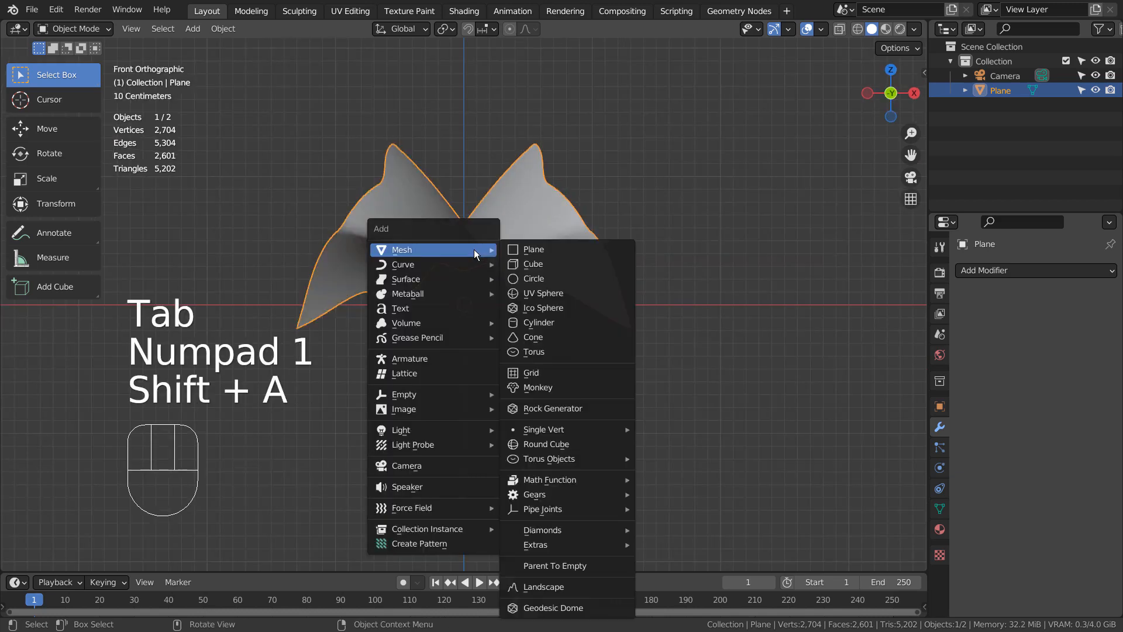
pyautogui.click(515, 251)
pyautogui.press('s')
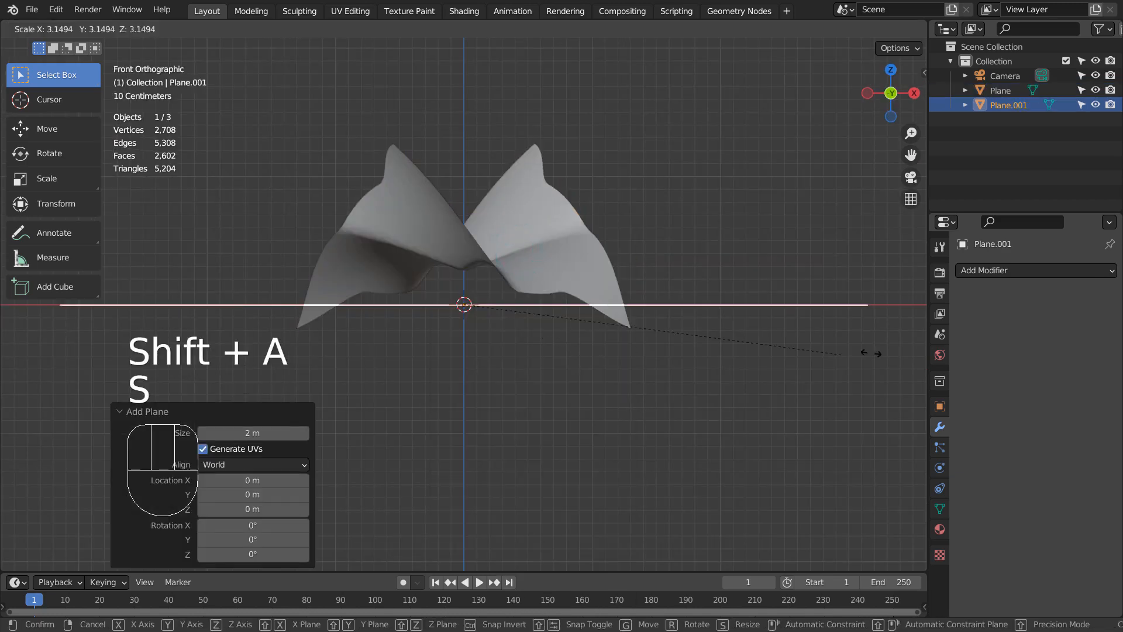
pyautogui.click(667, 343)
# Move the second plane down along Z to about -0.32 m, below the twisted plane.
pyautogui.press('g')
pyautogui.press('z')
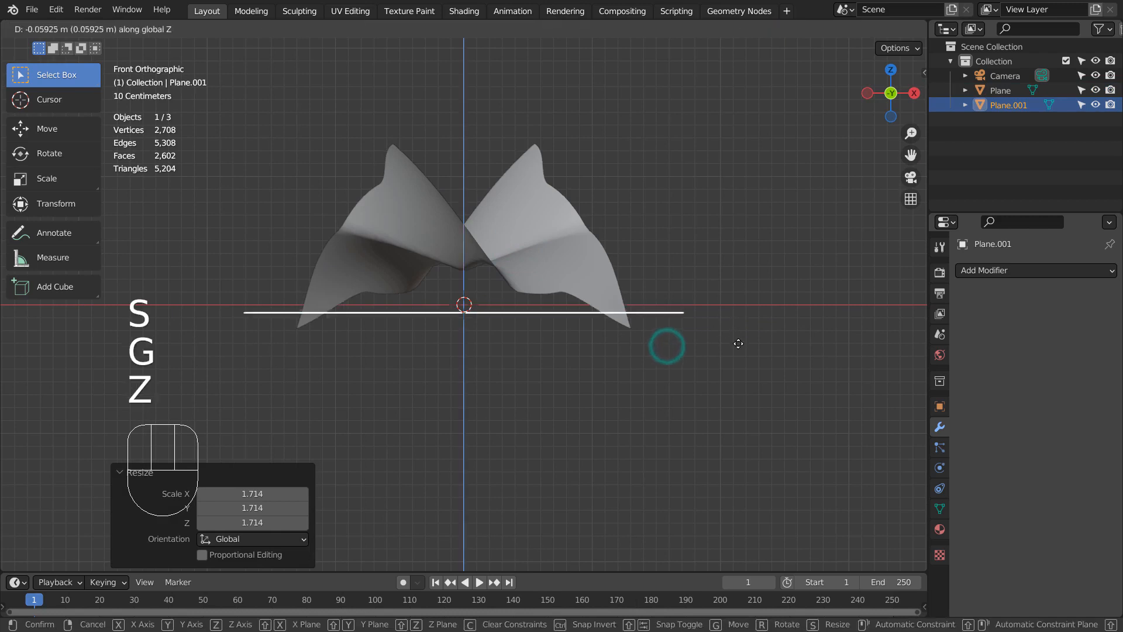
pyautogui.click(739, 364)
# Select the twisted plane and scale it by about 3.195 in the top view so it covers the flat plane.
pyautogui.click(575, 168)
pyautogui.click(549, 241)
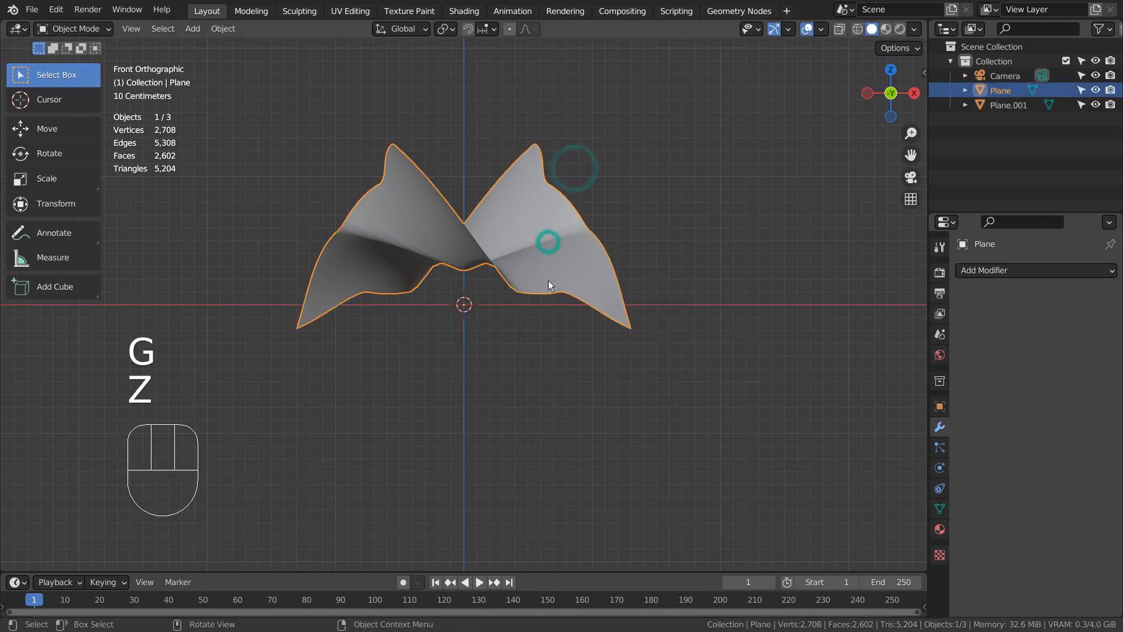
pyautogui.press('Tab')
pyautogui.press('KP_1')
pyautogui.press('KP_7')
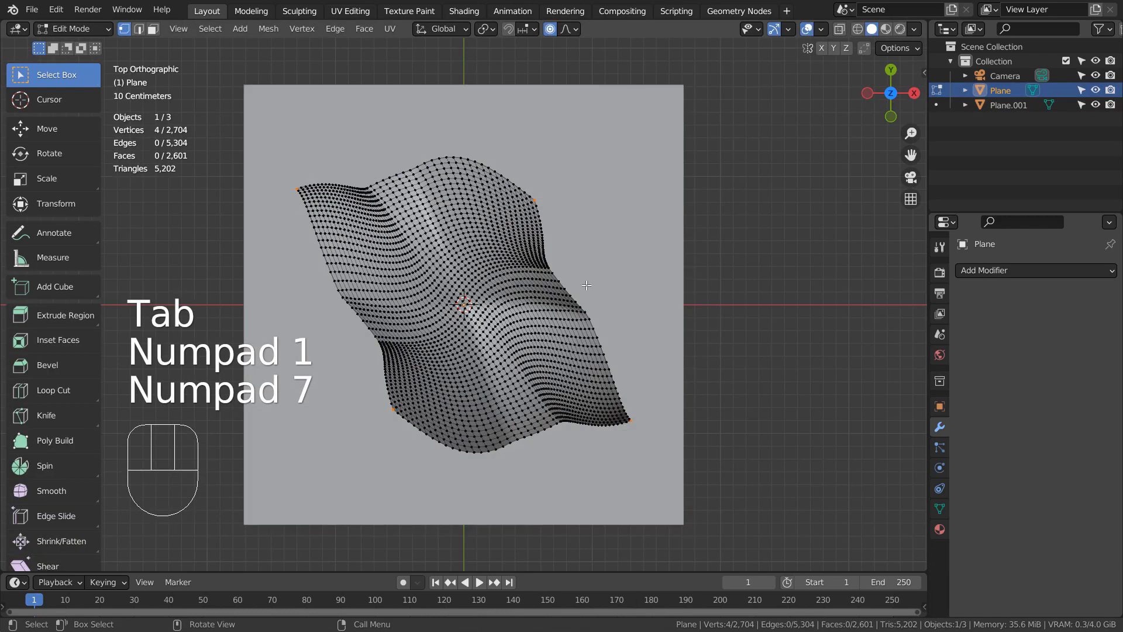
pyautogui.press('Tab')
pyautogui.press('s')
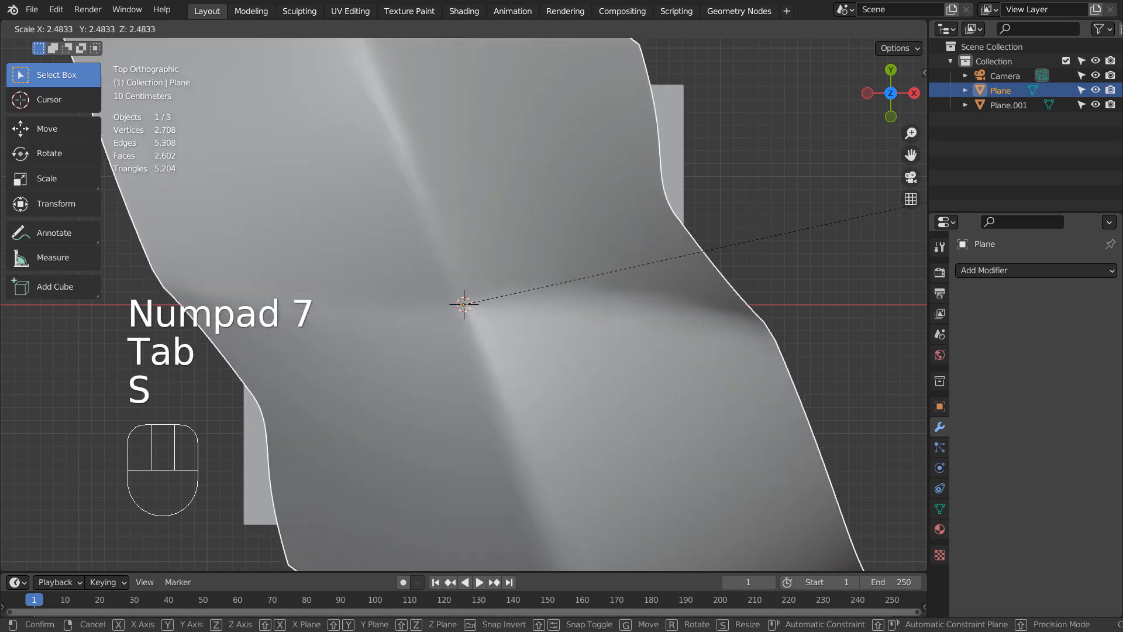
pyautogui.scroll(-4, 398, 237)
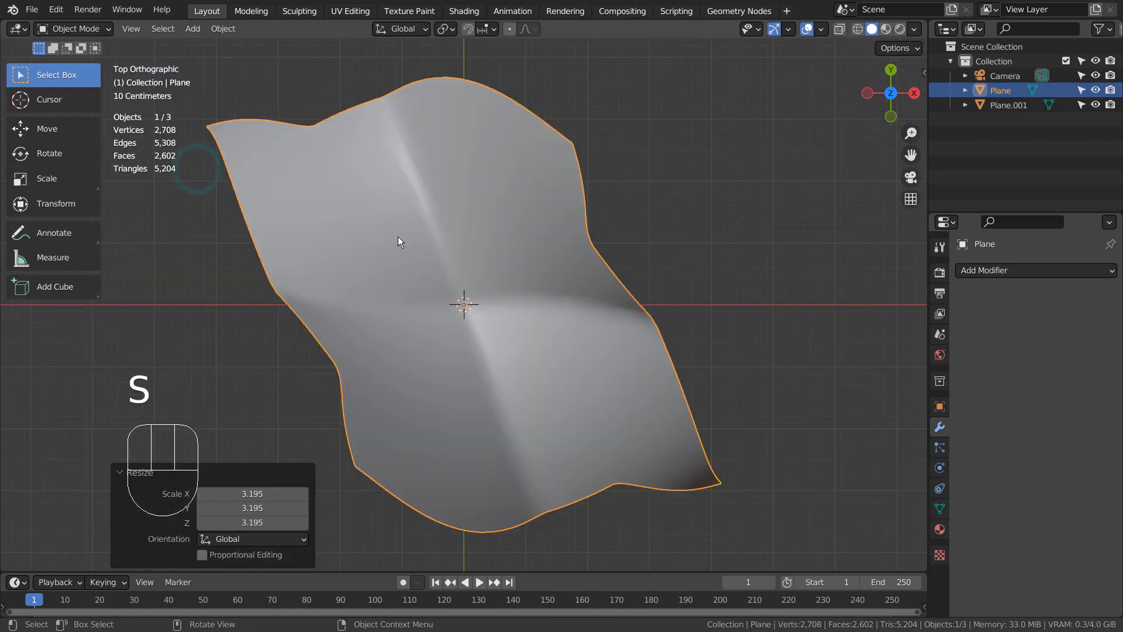
pyautogui.moveTo(398, 238); pyautogui.dragTo(552, 333, button='middle')
# Undo the last six actions.
pyautogui.hotkey('ctrl', 'z')
pyautogui.hotkey('ctrl', 'z')
pyautogui.hotkey('ctrl', 'z')
pyautogui.hotkey('ctrl', 'z')
pyautogui.hotkey('ctrl', 'z')
pyautogui.hotkey('ctrl', 'z')
# Delete only the faces of the twisted plane's mesh, keeping its edges and vertices.
pyautogui.press('Tab')
pyautogui.press('a')
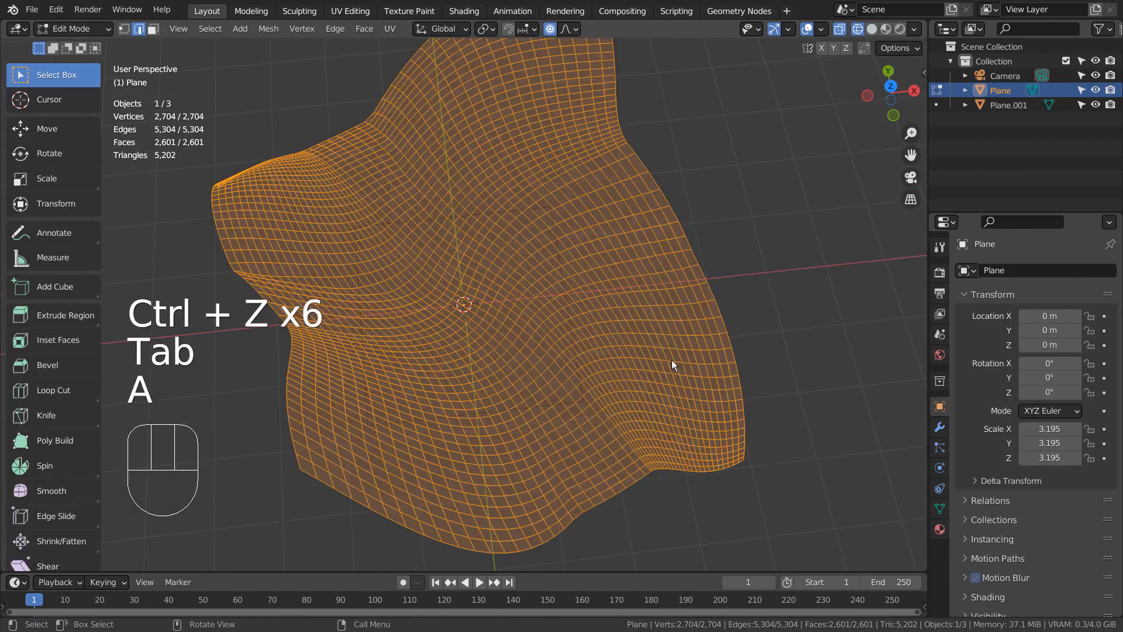
pyautogui.press('x')
pyautogui.click(657, 364)
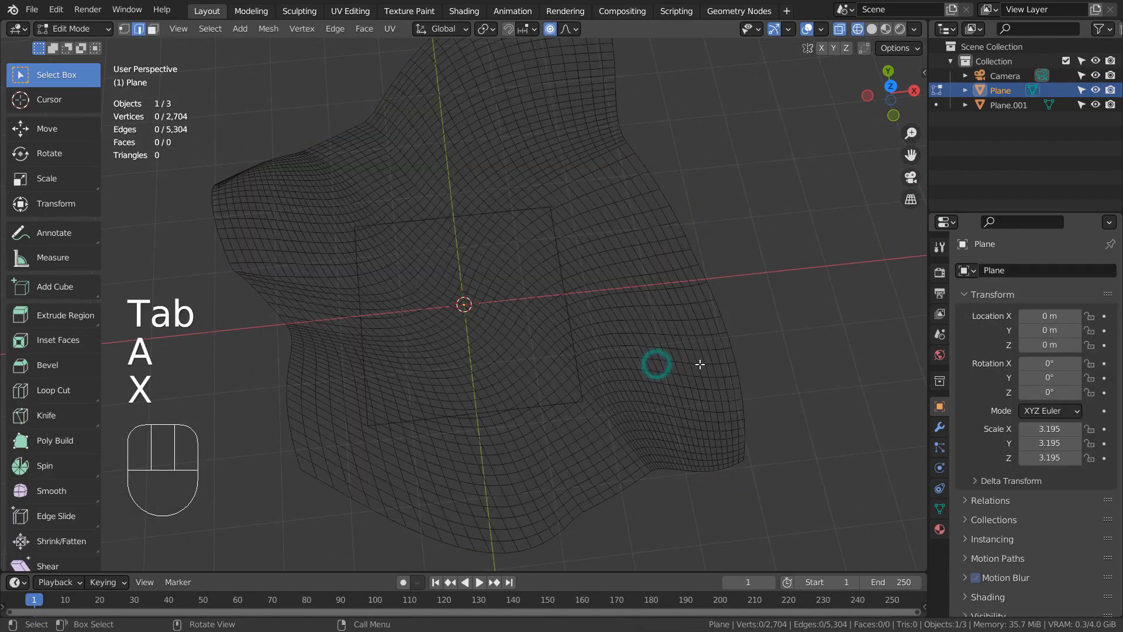
# Knife-project the faceless twisted grid onto the flat plane Plane.001 from the top view.
pyautogui.press('Tab')
pyautogui.press('KP_1')
pyautogui.press('KP_7')
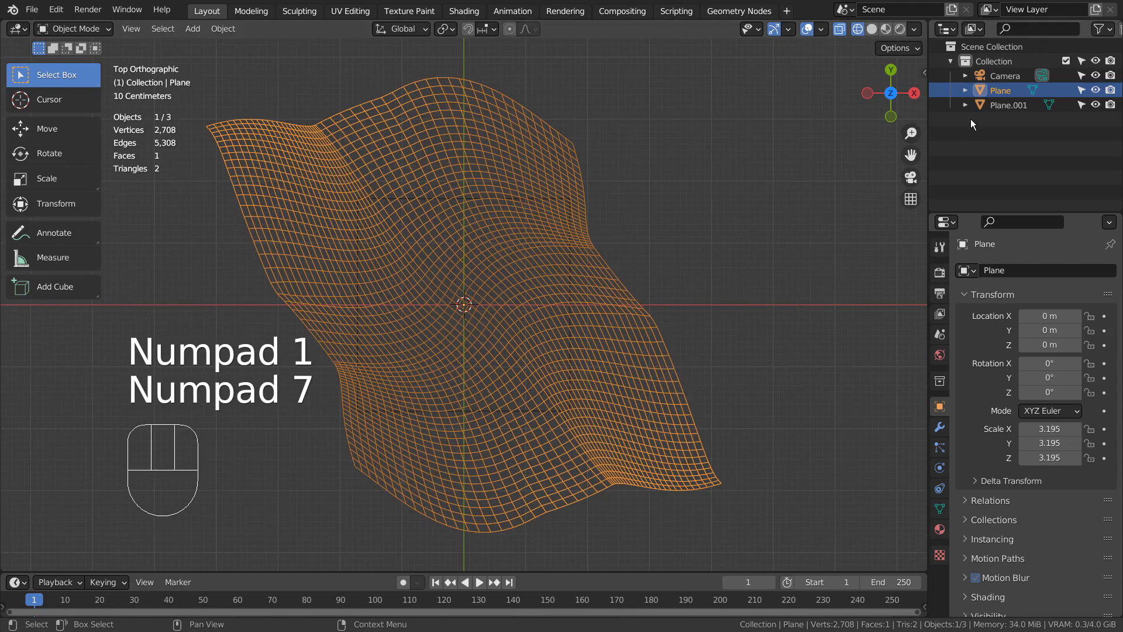
pyautogui.click(982, 108)
pyautogui.press('Tab')
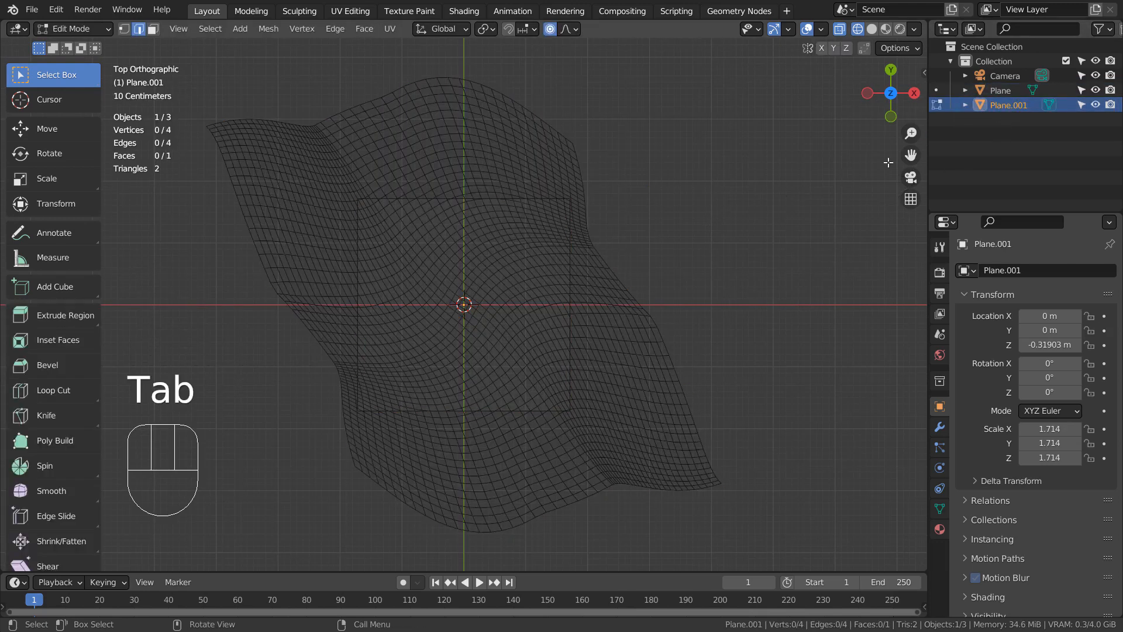
pyautogui.press('a')
pyautogui.keyDown('ctrl'); pyautogui.click(1001, 91); pyautogui.keyUp('ctrl')
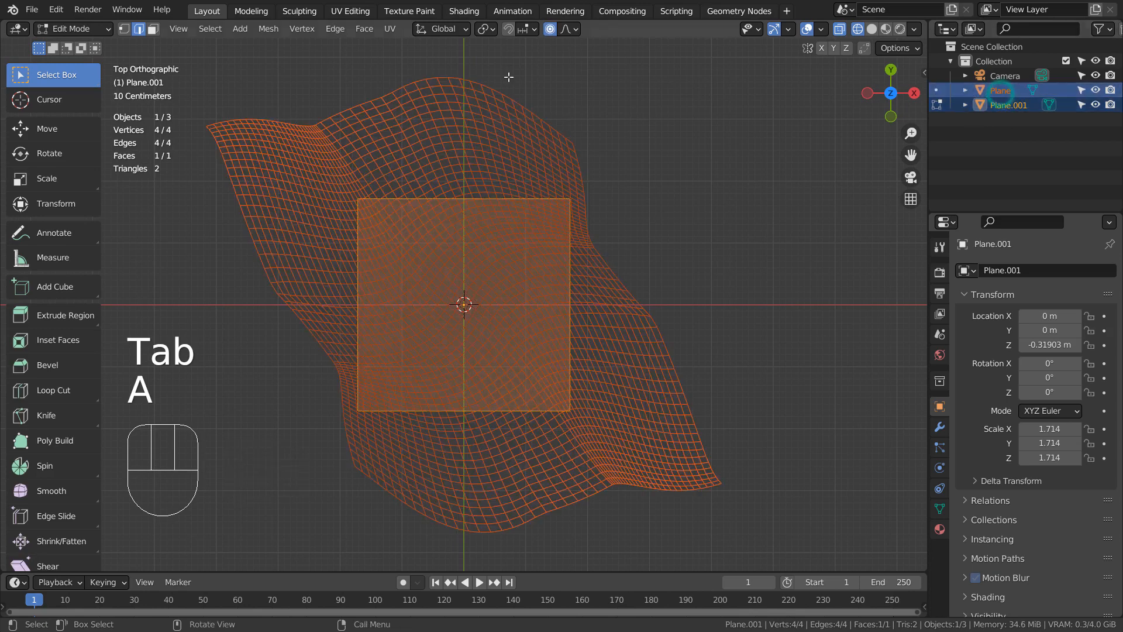
pyautogui.click(264, 29)
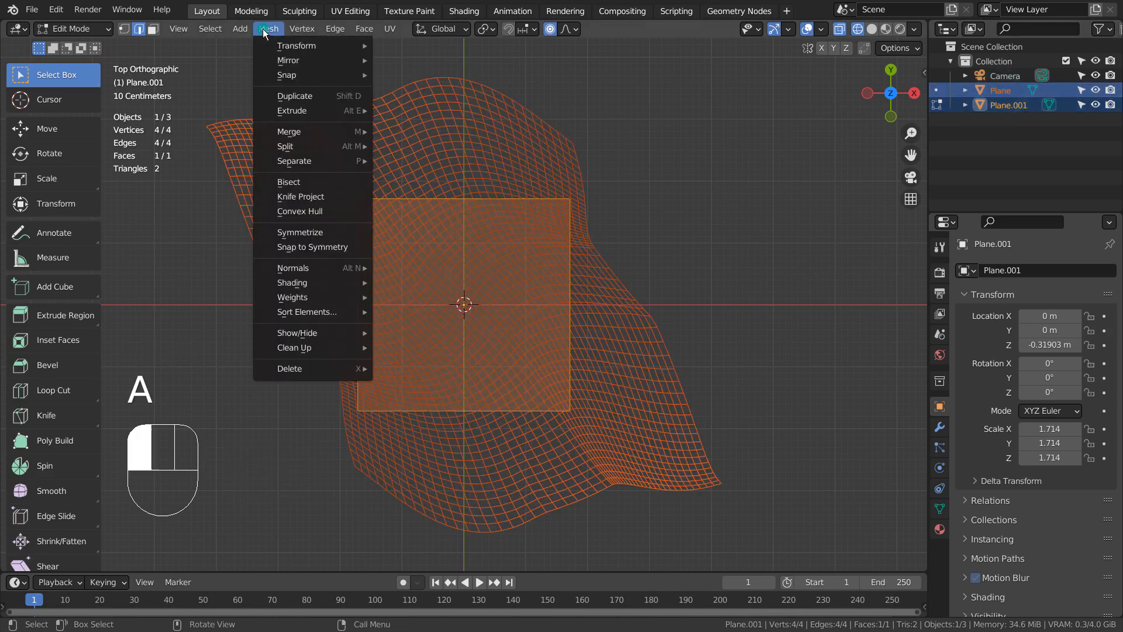
pyautogui.click(292, 197)
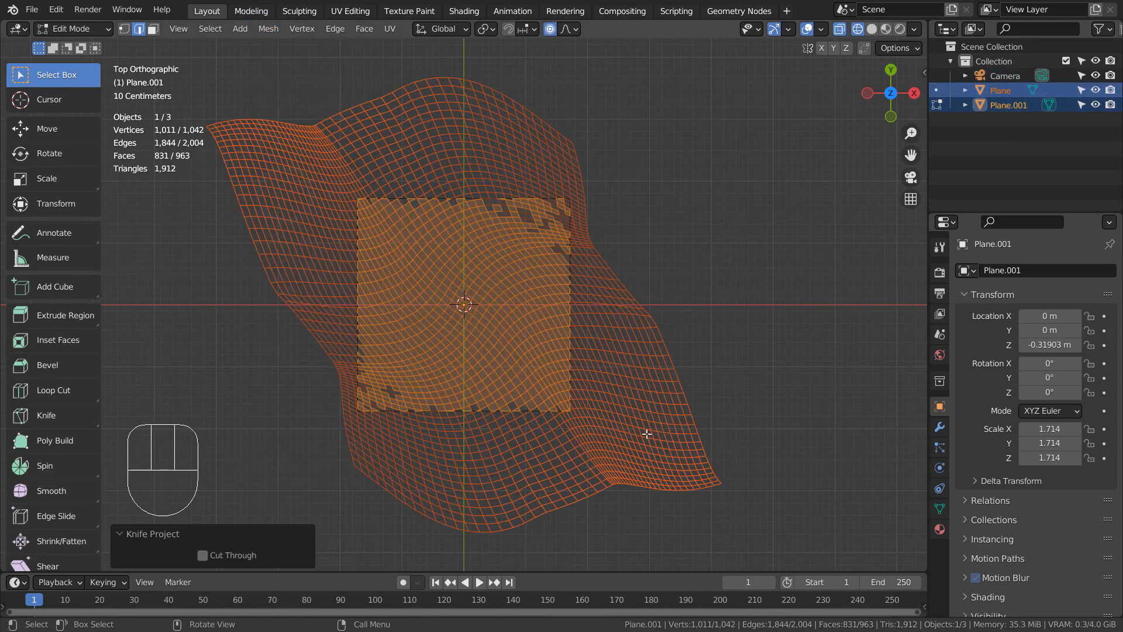
pyautogui.moveTo(649, 433); pyautogui.dragTo(724, 338, button='middle')
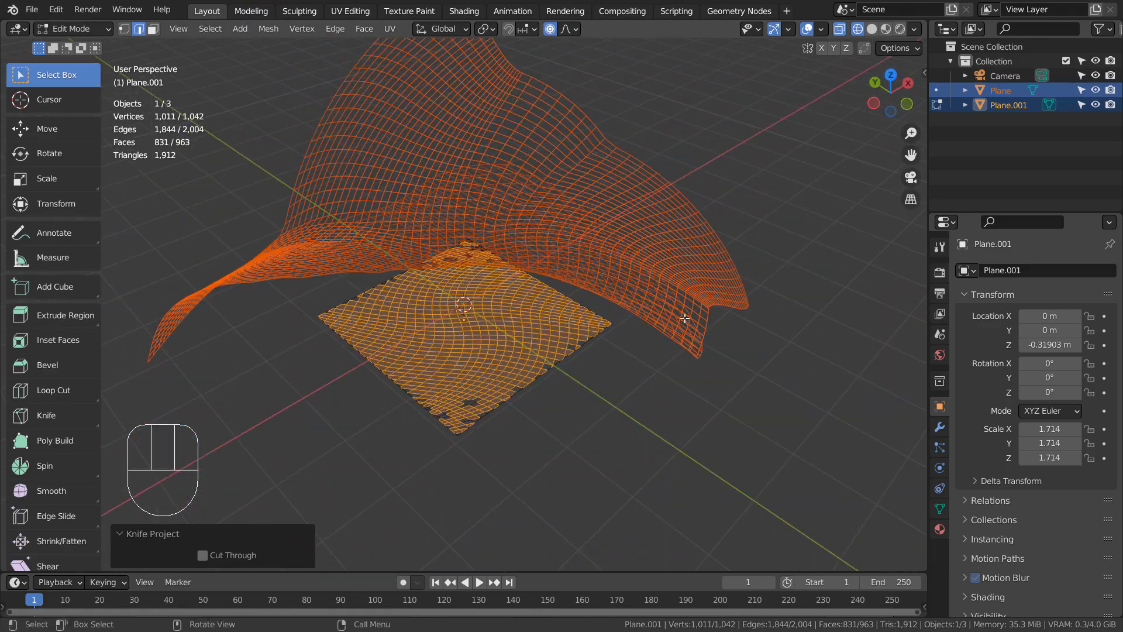
# Delete the twisted grid object used as the cutter and return to editing the cut flat plane.
pyautogui.press('Tab')
pyautogui.click(661, 237)
pyautogui.press('x')
pyautogui.click(538, 303)
pyautogui.press('Tab')
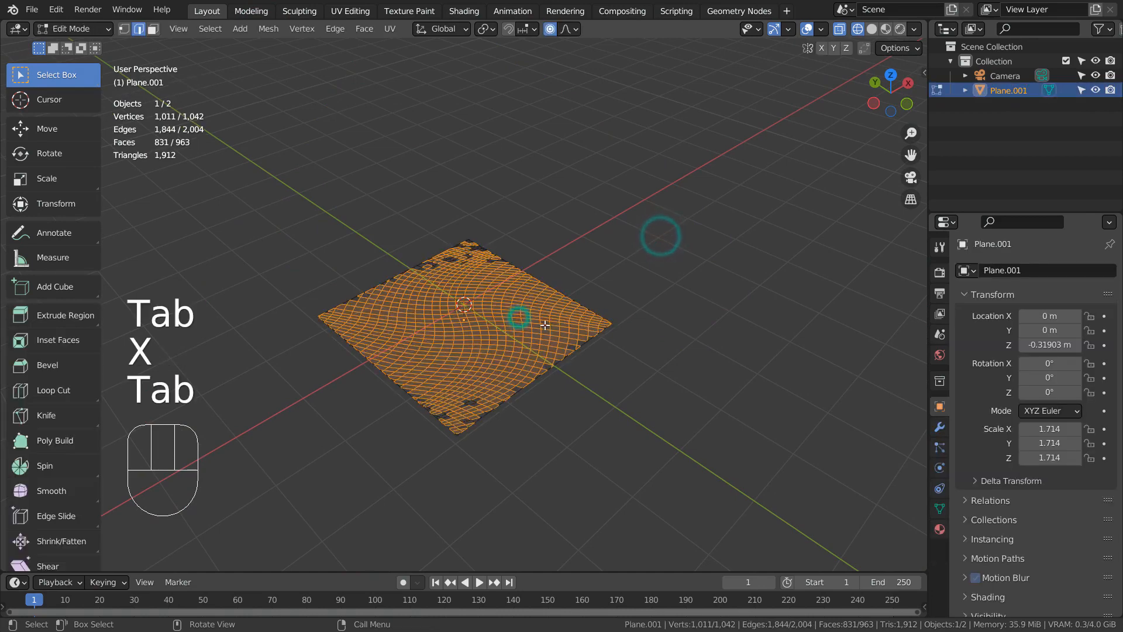
# Raise a central face of the cut plane along Z with smooth proportional editing, forming a tall dome from the whole grid.
pyautogui.press('3')
pyautogui.click(470, 338)
pyautogui.scroll(-8, 642, 394)
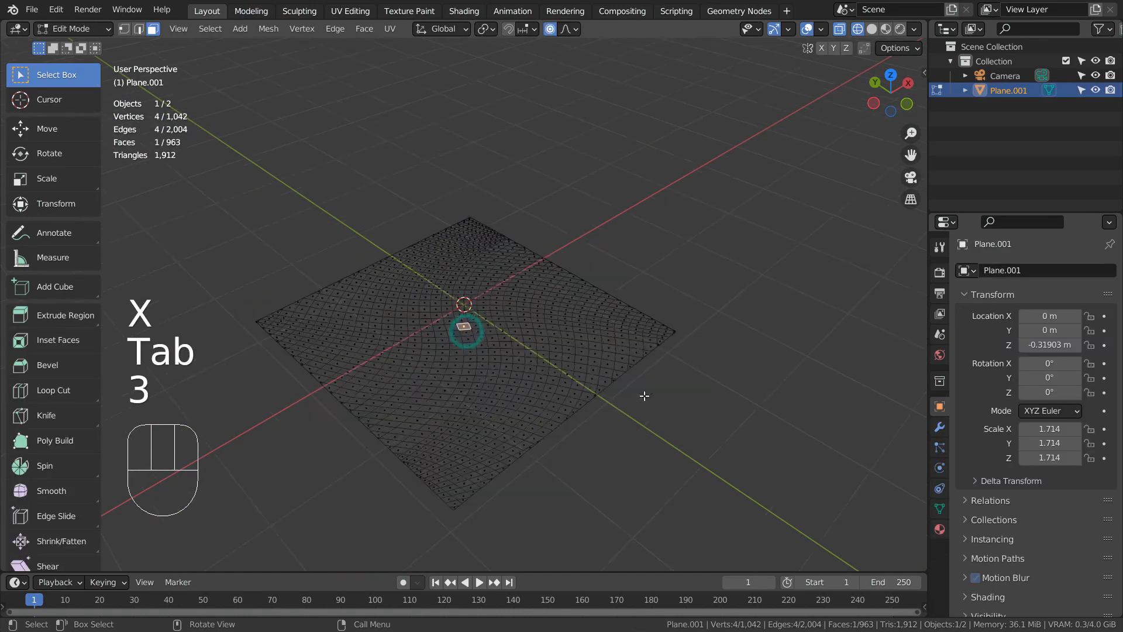
pyautogui.press('g')
pyautogui.press('z')
pyautogui.scroll(-6, 660, 260)
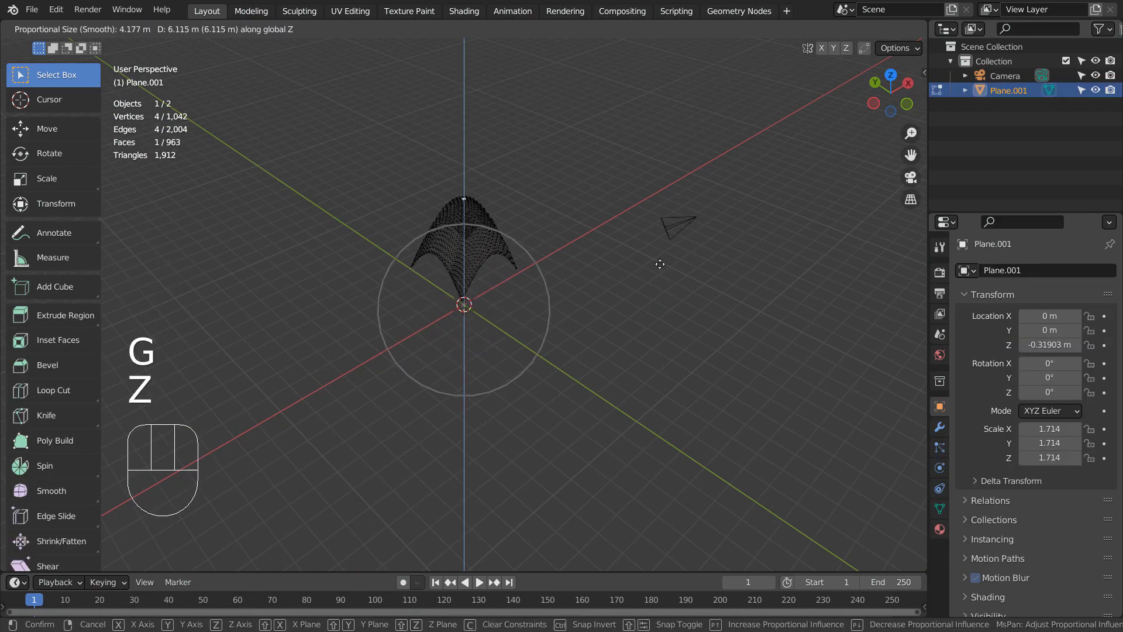
pyautogui.click(647, 94)
pyautogui.press('Tab')
# Lower the dome about 5.19 m along Z so its corner tips meet the ground level, and display it in solid shading.
pyautogui.moveTo(665, 114); pyautogui.dragTo(647, 304, button='middle')
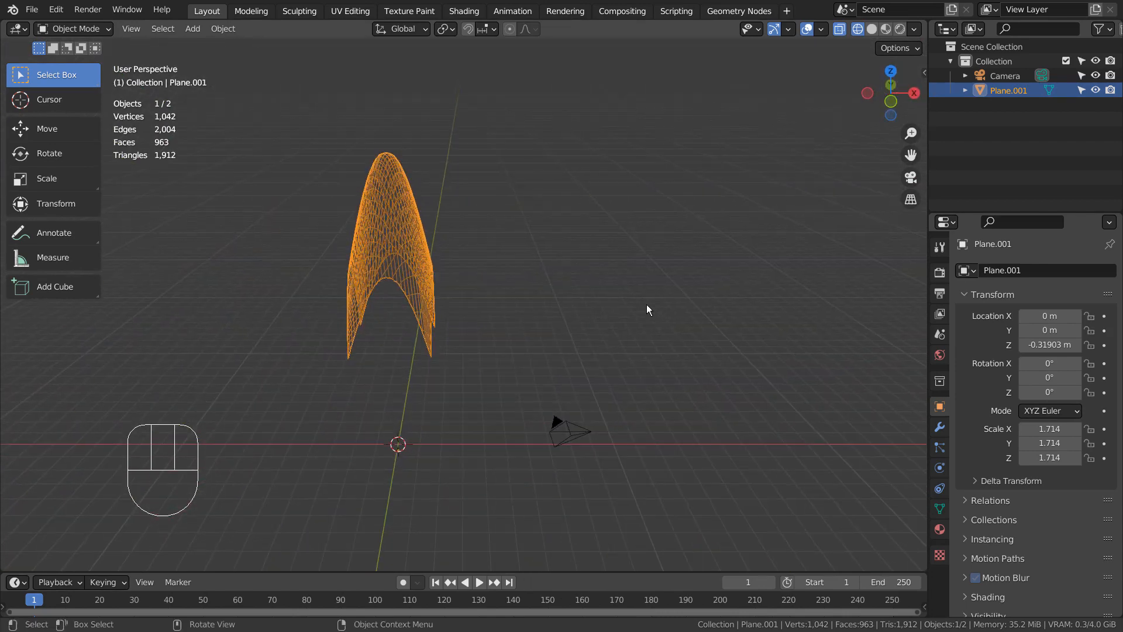
pyautogui.press('KP_1')
pyautogui.press('g')
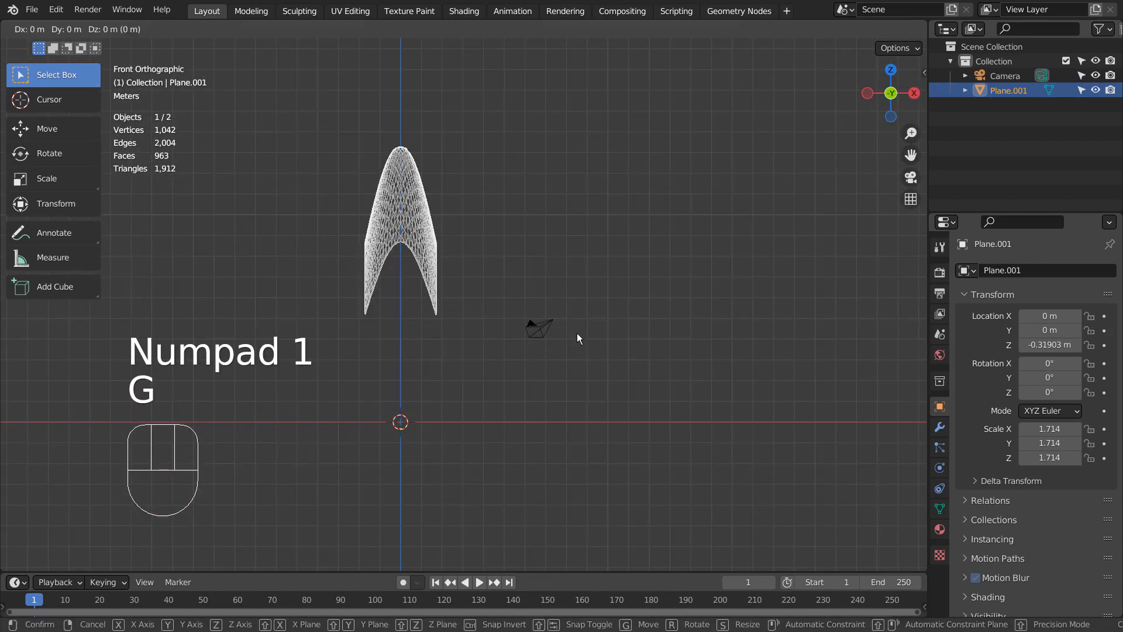
pyautogui.press('z')
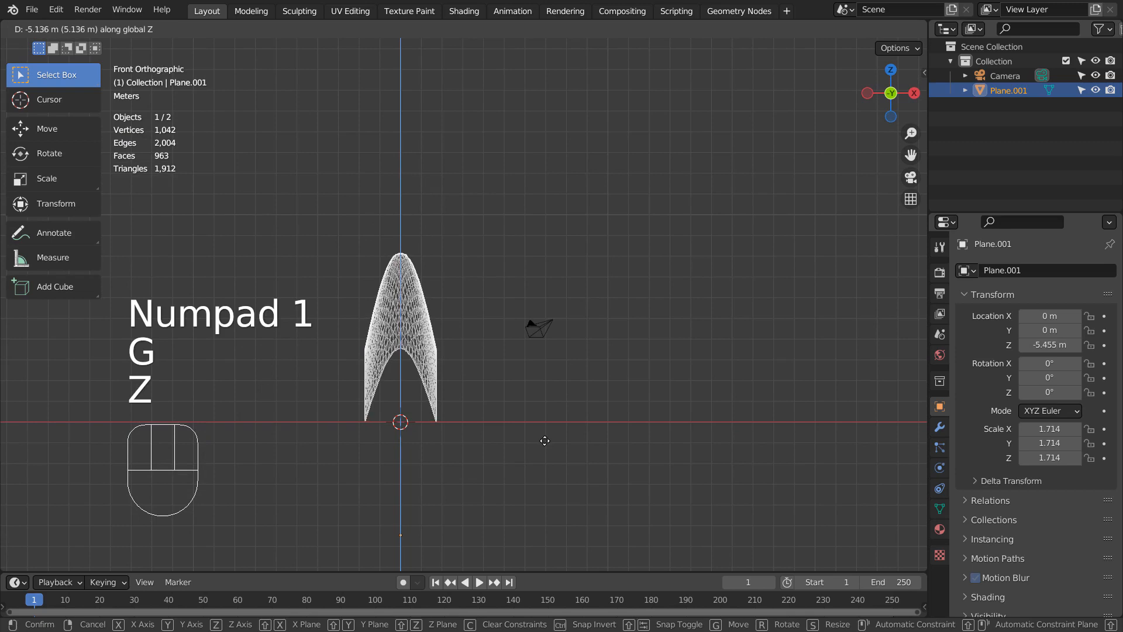
pyautogui.click(544, 441)
pyautogui.moveTo(545, 442)
pyautogui.mouseDown(button='middle')
pyautogui.moveTo(615, 414)
pyautogui.moveTo(564, 434)
pyautogui.mouseUp(button='middle')
pyautogui.hotkey('shift', 'z')
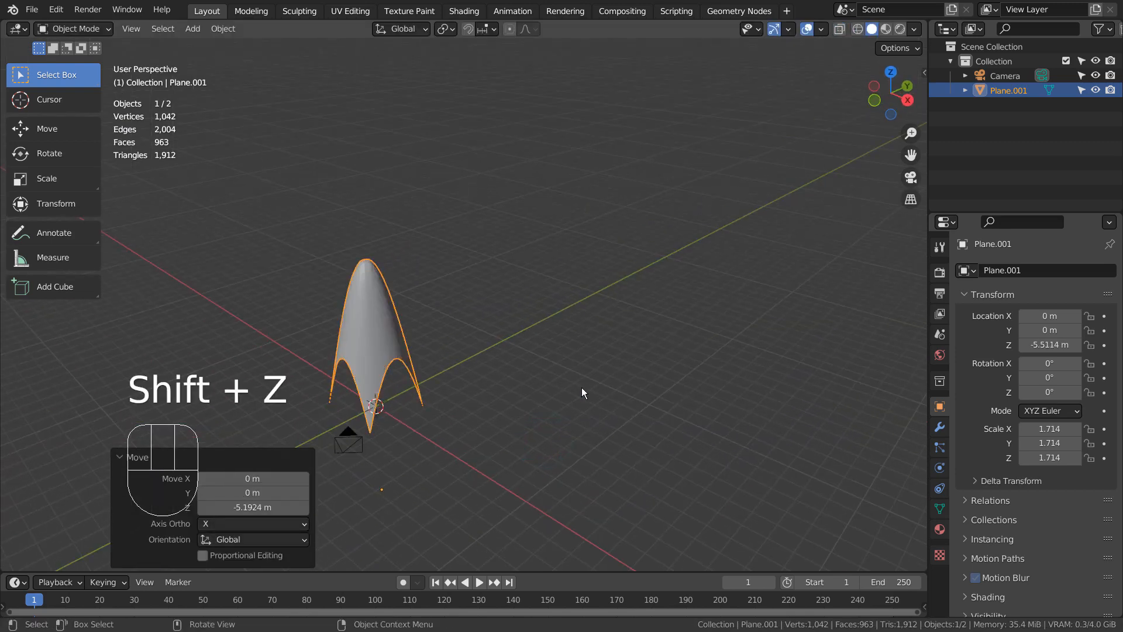
# Add a plane at the origin and scale it up in two passes into a very large ground surface.
pyautogui.hotkey('shift', 'a')
pyautogui.moveTo(545, 273)
pyautogui.click(653, 273)
pyautogui.press('s')
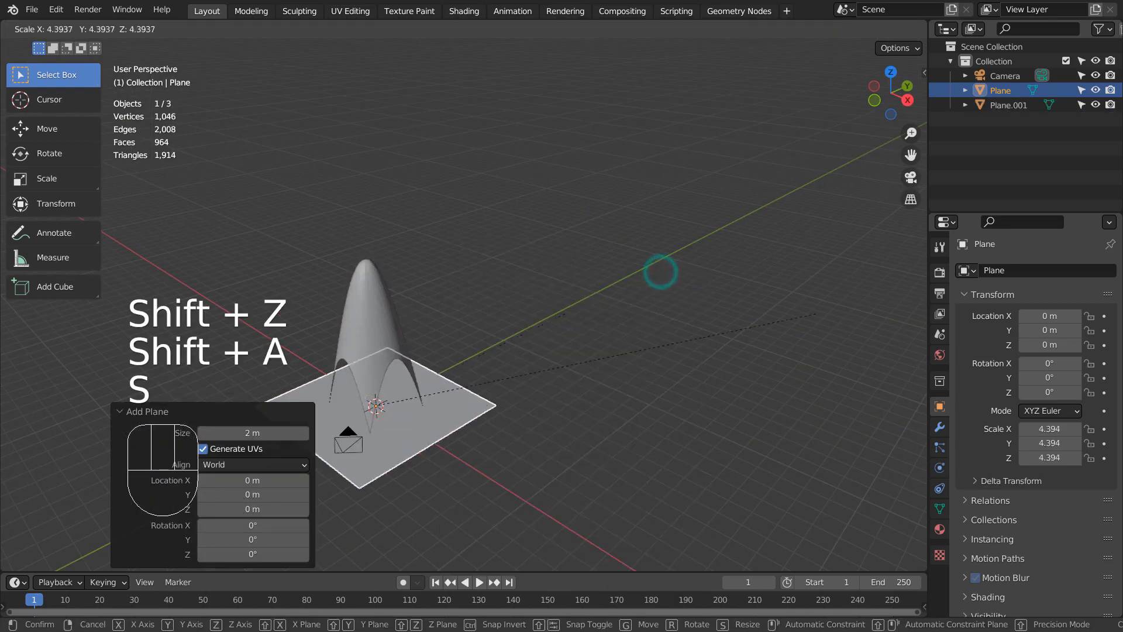
pyautogui.click(401, 275)
pyautogui.press('s')
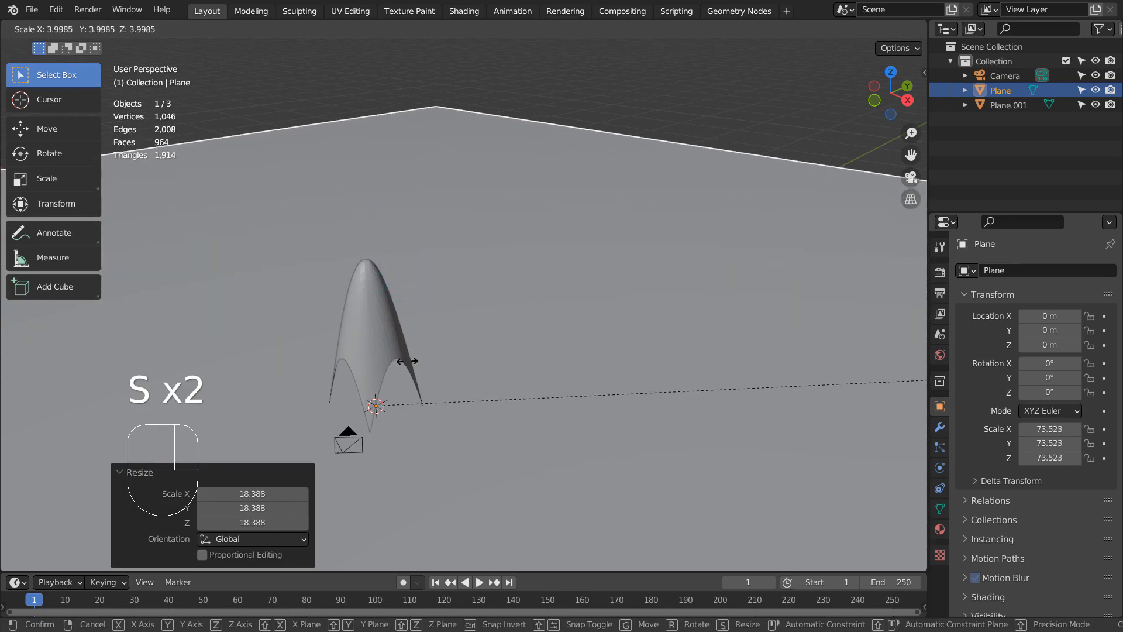
pyautogui.click(414, 361)
# Select the dome and align the camera to the current view so the whole dome is framed against the ground.
pyautogui.moveTo(497, 374); pyautogui.dragTo(461, 366, button='middle')
pyautogui.click(448, 360)
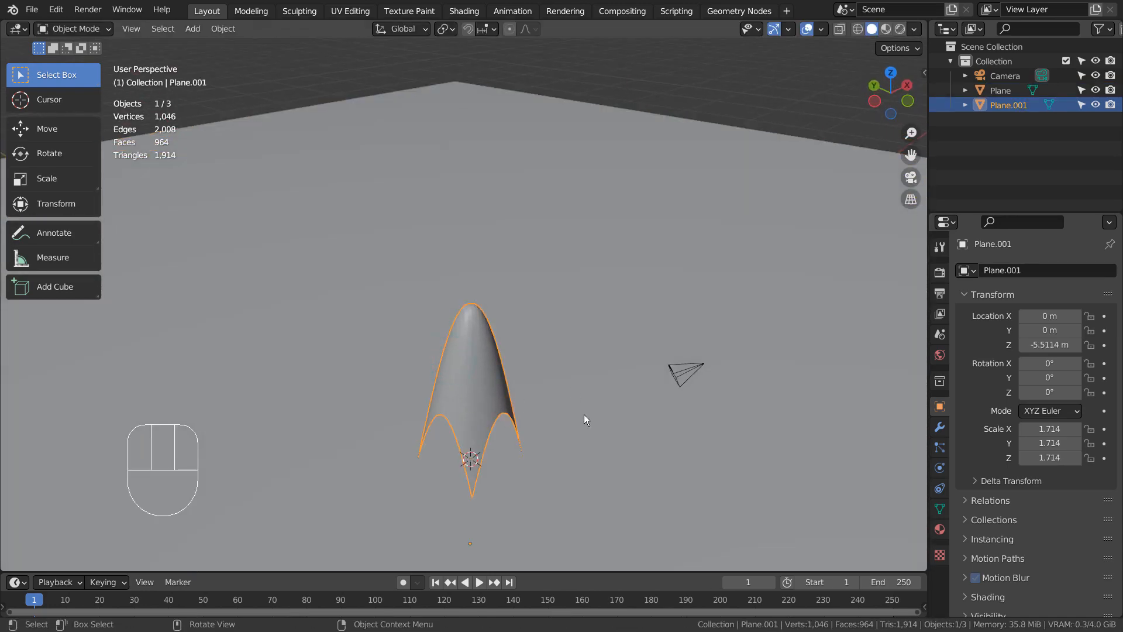
pyautogui.keyDown('shift'); pyautogui.moveTo(584, 414); pyautogui.dragTo(597, 371, button='middle'); pyautogui.keyUp('shift')
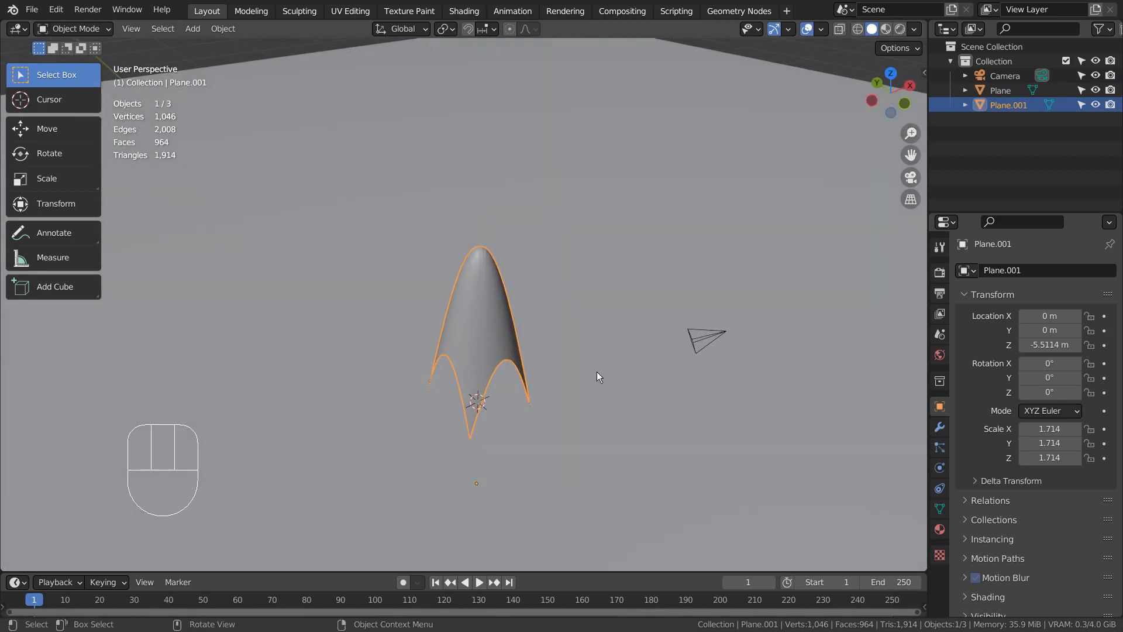
pyautogui.press('ctrl+alt+KP_0')
pyautogui.hotkey('shift', '`')
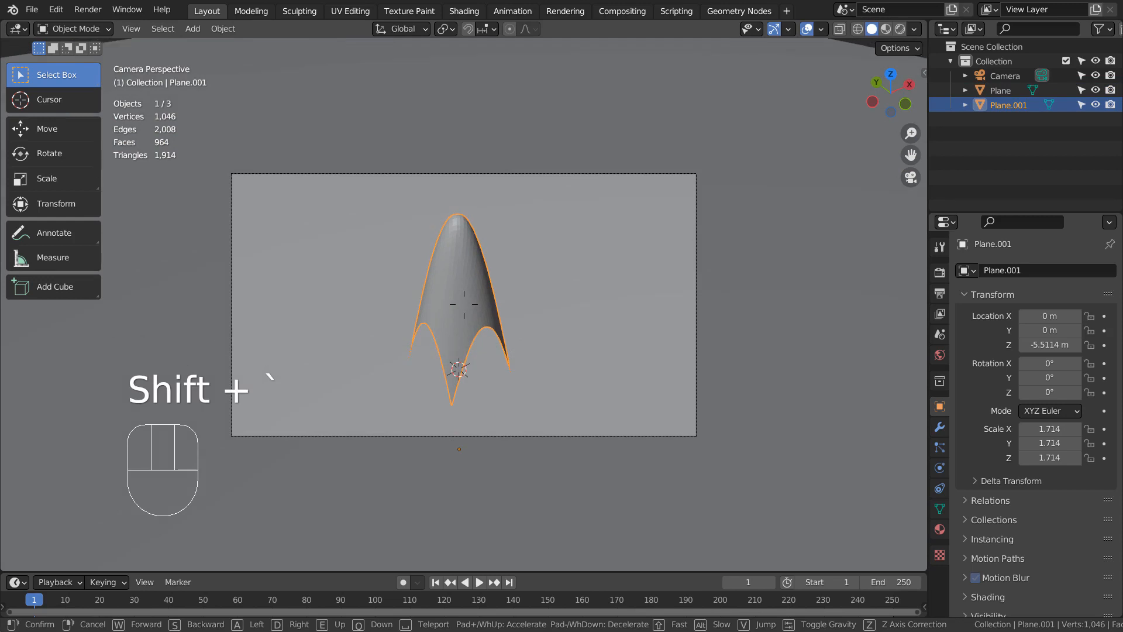
pyautogui.click(462, 305)
pyautogui.click(457, 298)
pyautogui.click(457, 297)
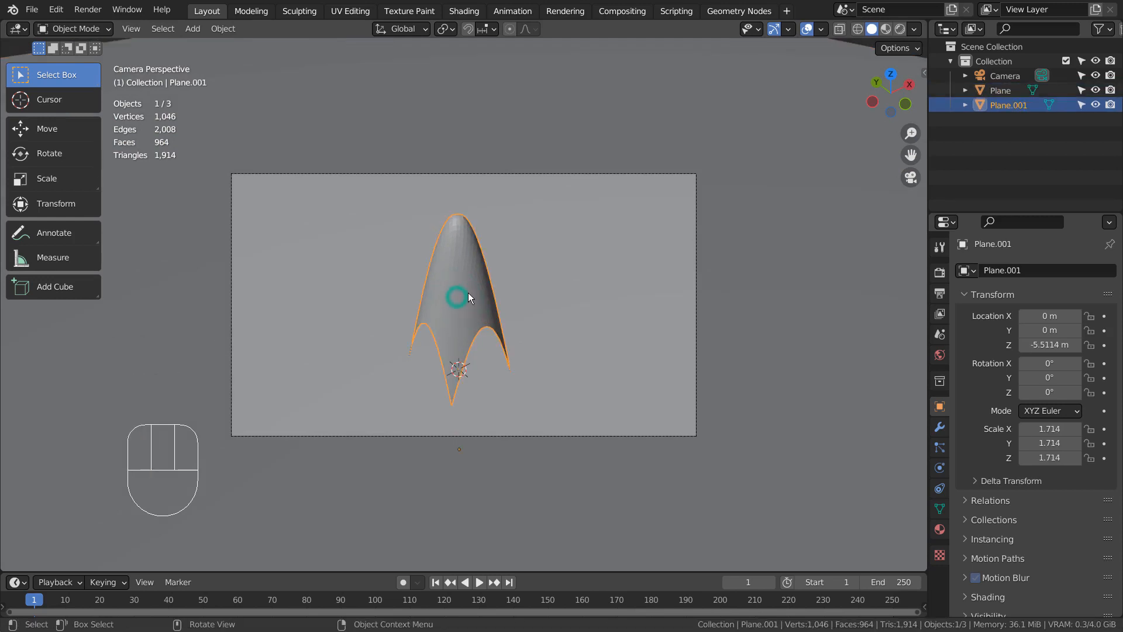
# Select all the dome's faces in edit mode and apply Checker Deselect to keep an alternating pattern selected.
pyautogui.scroll(5, 472, 293)
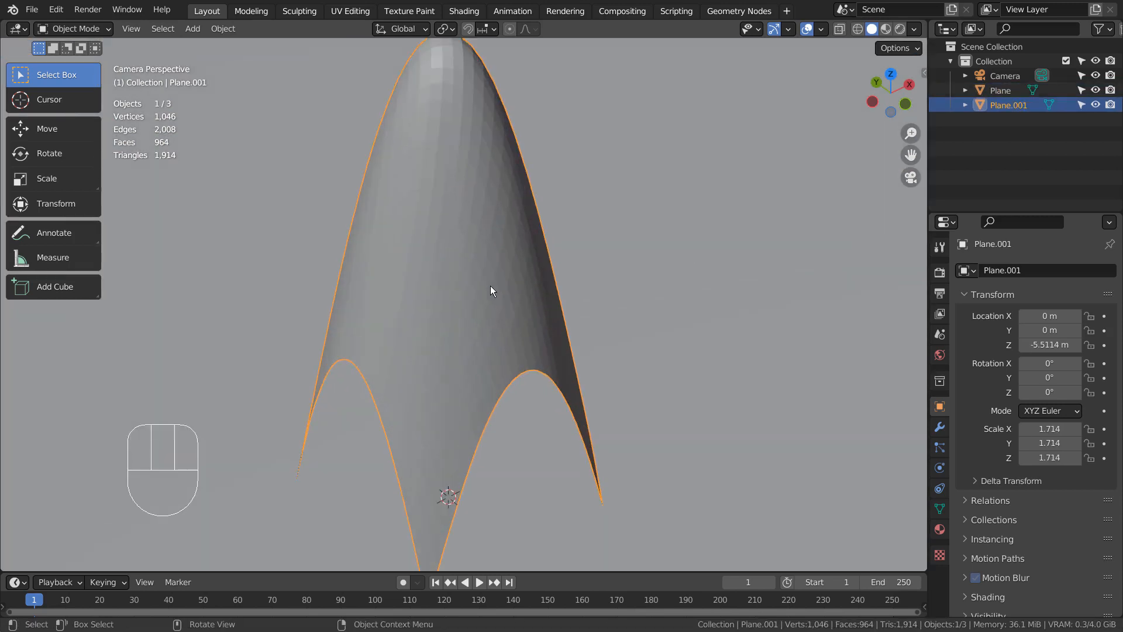
pyautogui.press('Tab')
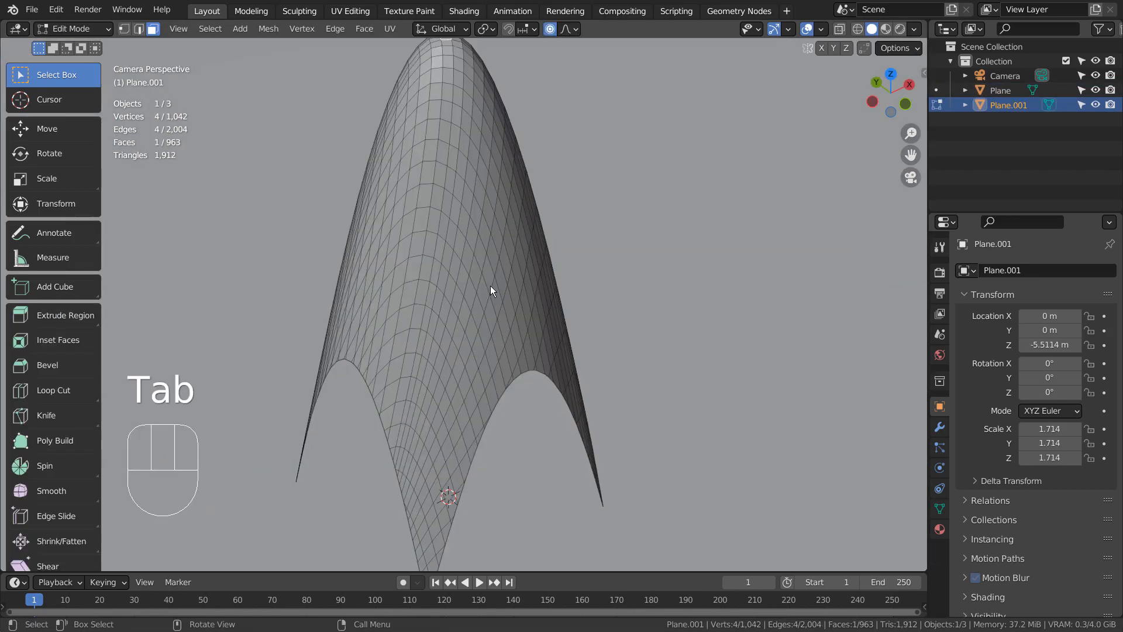
pyautogui.press('a')
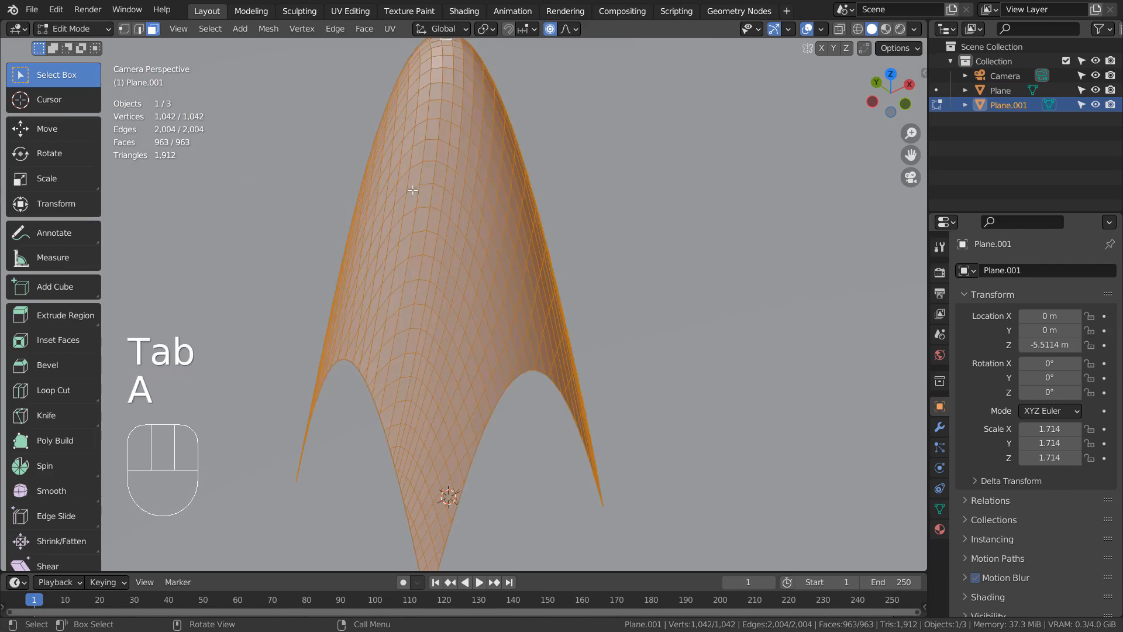
pyautogui.click(206, 32)
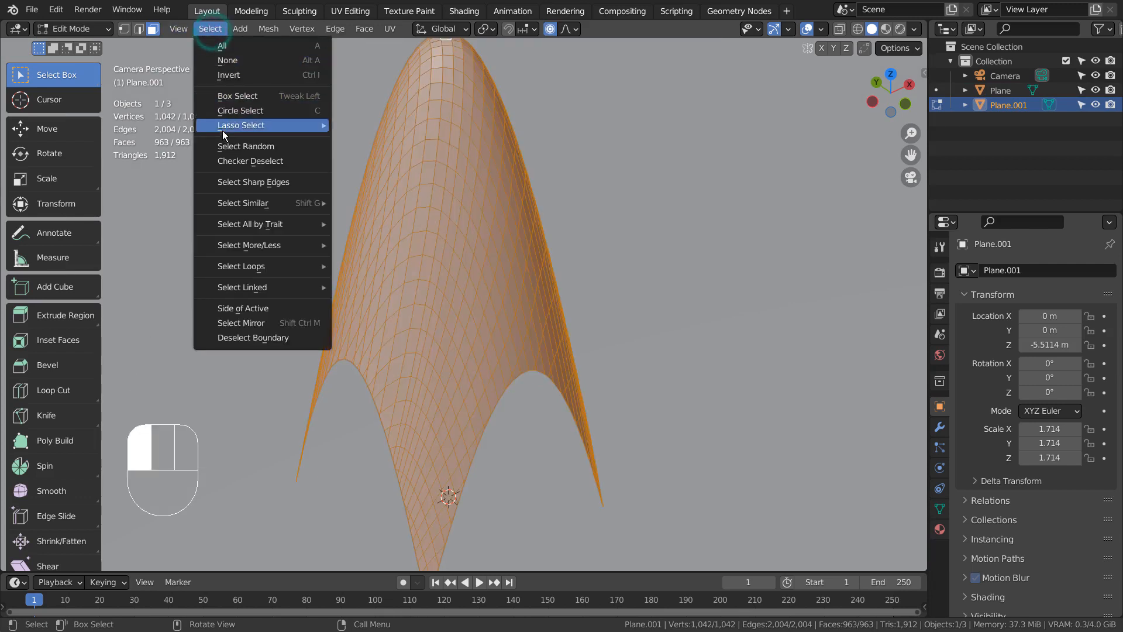
pyautogui.click(230, 159)
pyautogui.moveTo(487, 212); pyautogui.dragTo(515, 217, button='middle')
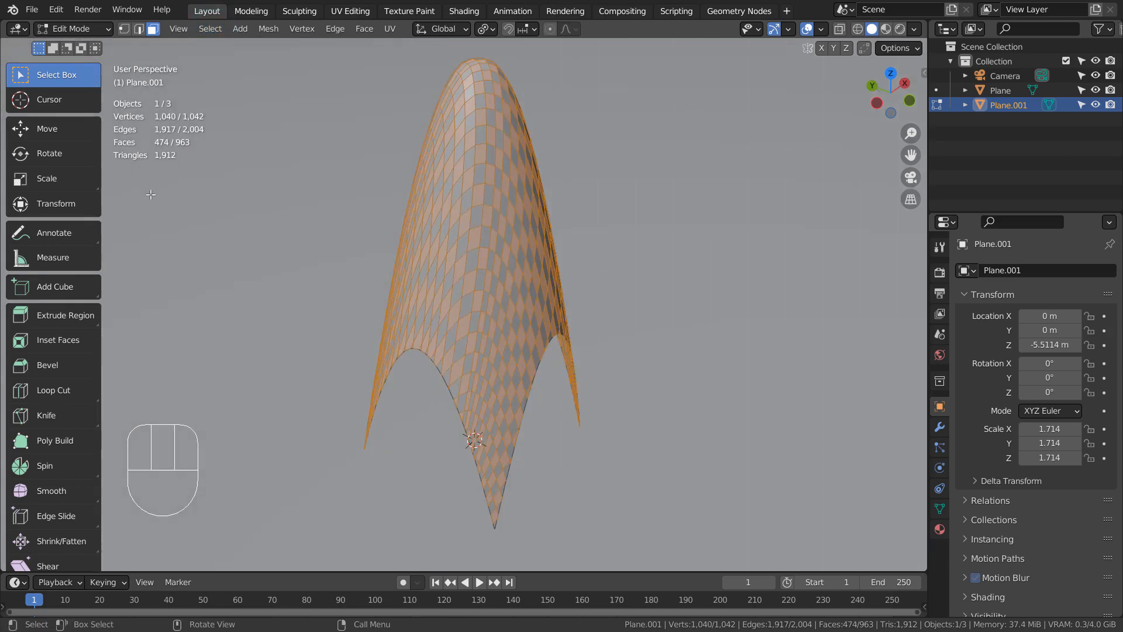
# Extrude the checkered faces slightly outward along their normals and return to object mode.
pyautogui.moveTo(57, 319); pyautogui.dragTo(82, 404)
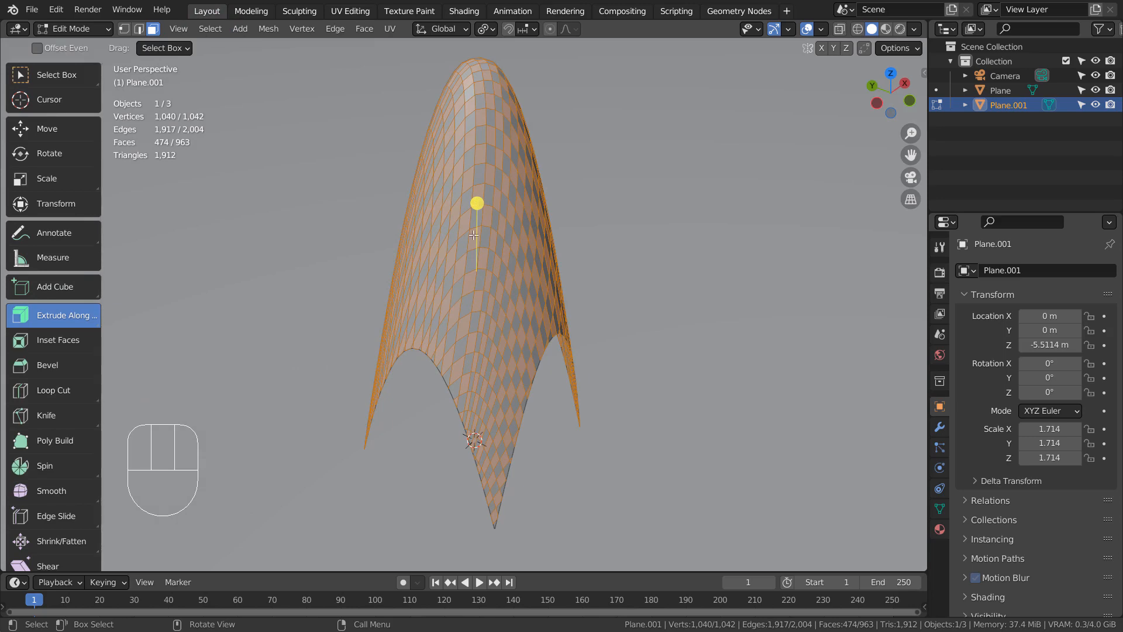
pyautogui.moveTo(477, 206); pyautogui.dragTo(489, 206)
pyautogui.press('Tab')
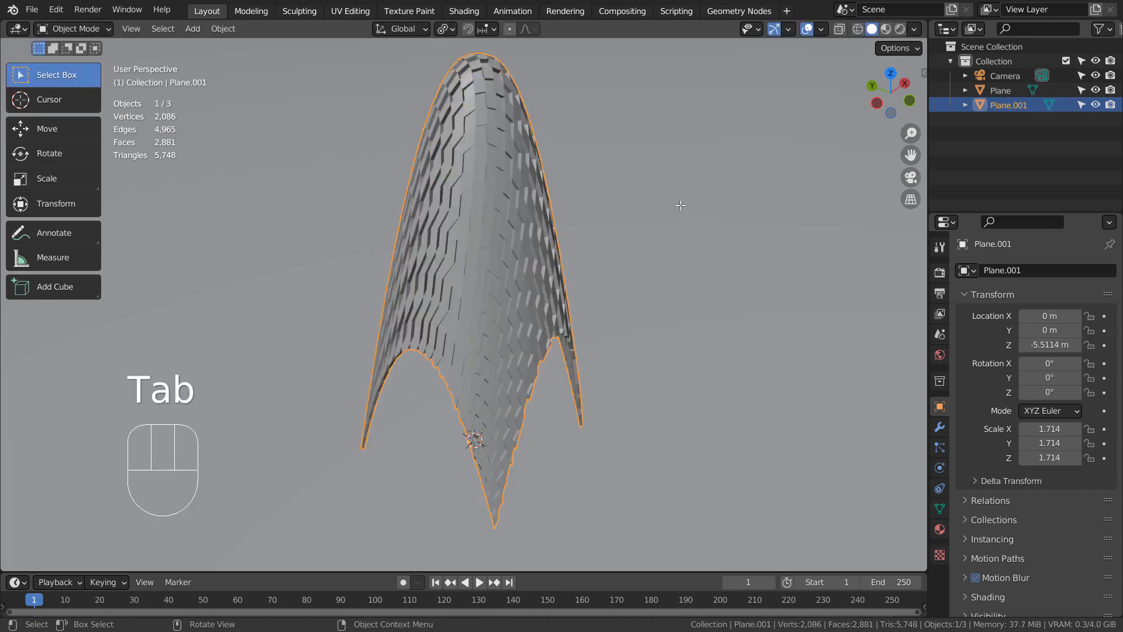
# Give the dome a new material with white base color, metallic 0.872 and roughness 0.142.
pyautogui.moveTo(743, 310); pyautogui.dragTo(690, 326, button='middle')
pyautogui.press('KP_0')
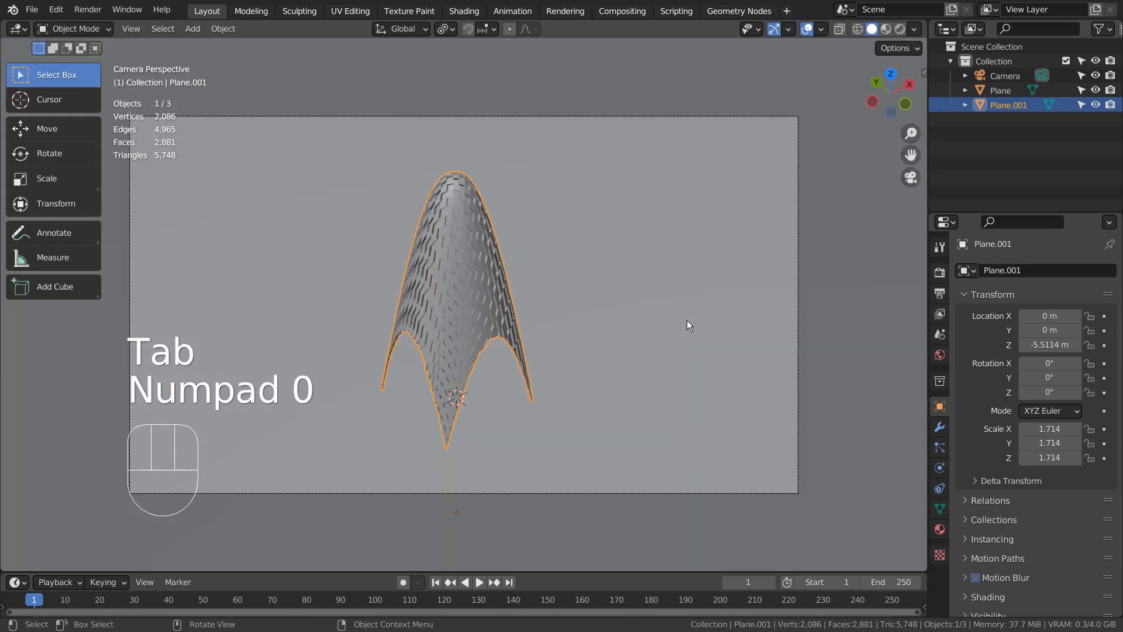
pyautogui.click(939, 530)
pyautogui.click(1053, 331)
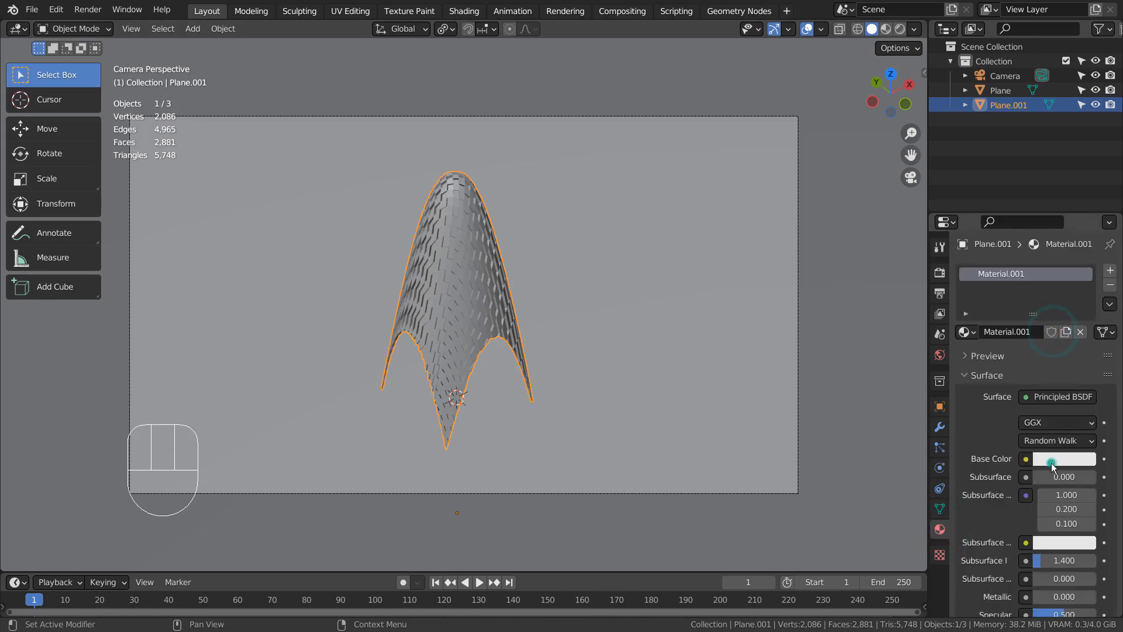
pyautogui.click(1051, 460)
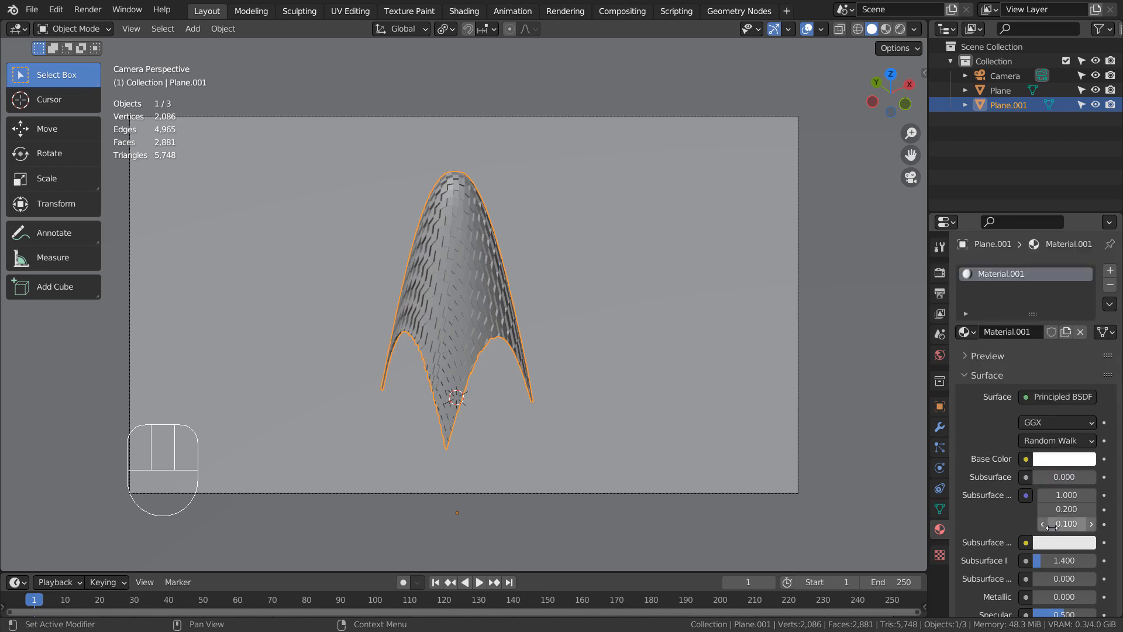
pyautogui.moveTo(1040, 596); pyautogui.dragTo(1076, 597)
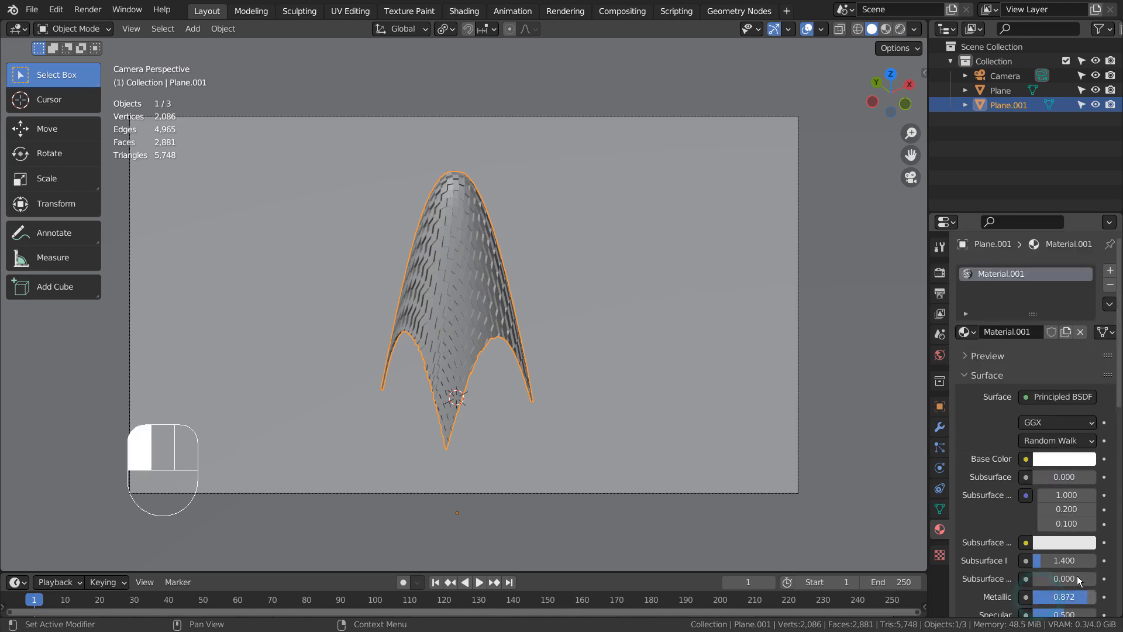
pyautogui.scroll(-5, 1079, 579)
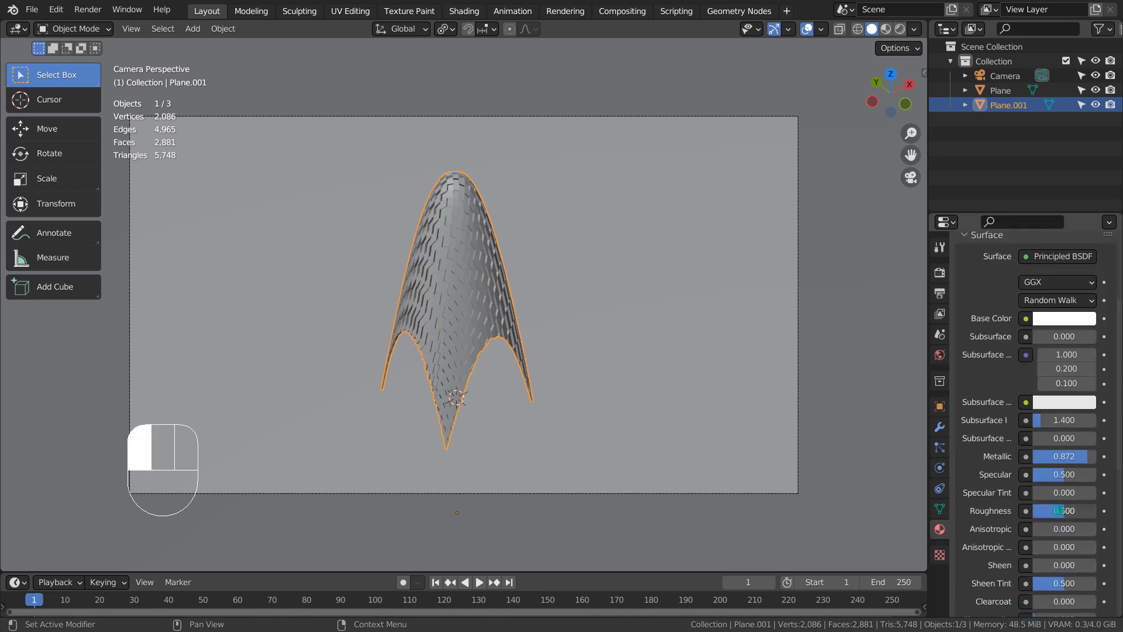
pyautogui.moveTo(1060, 510); pyautogui.dragTo(1057, 510)
# Display the rendered camera view and replace the world's forest.exr background color with a Sky Texture.
pyautogui.click(900, 29)
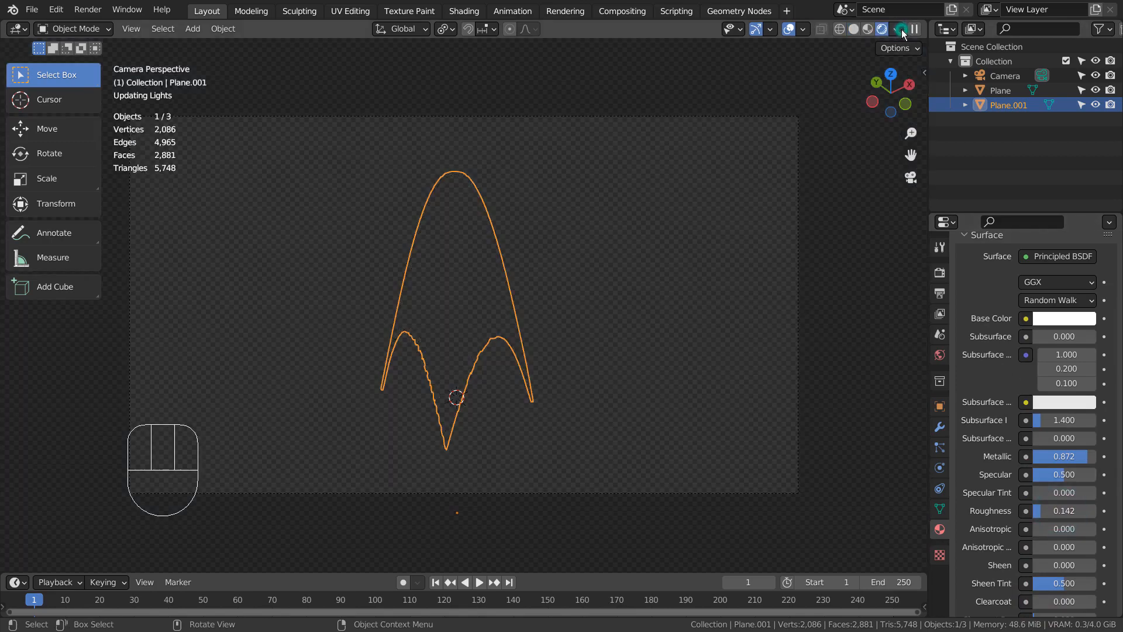
pyautogui.click(864, 189)
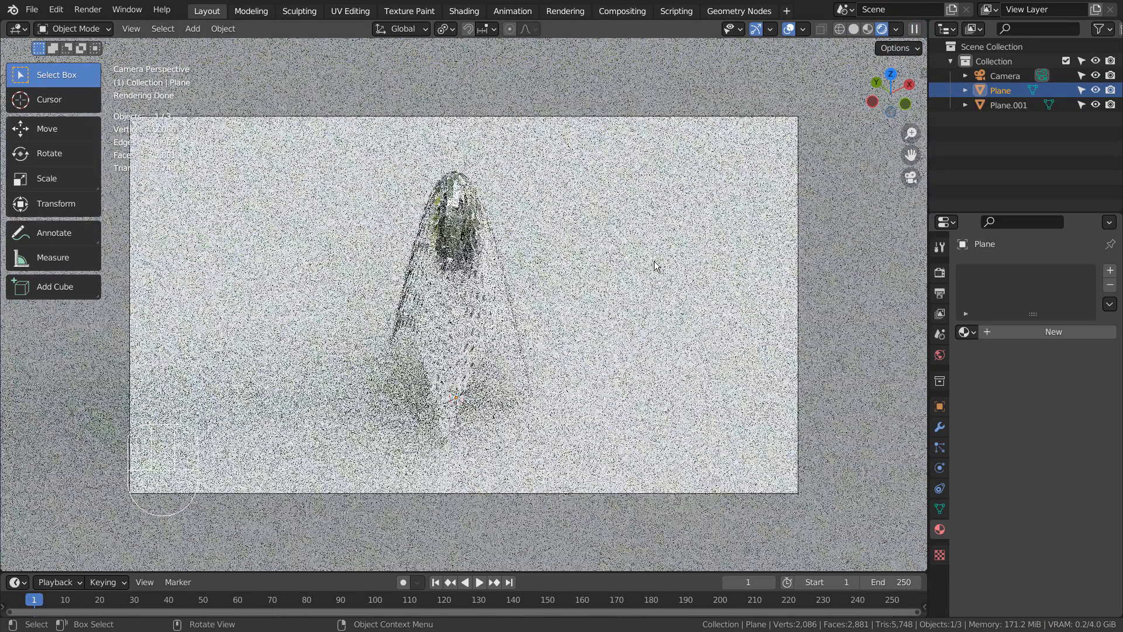
pyautogui.click(940, 355)
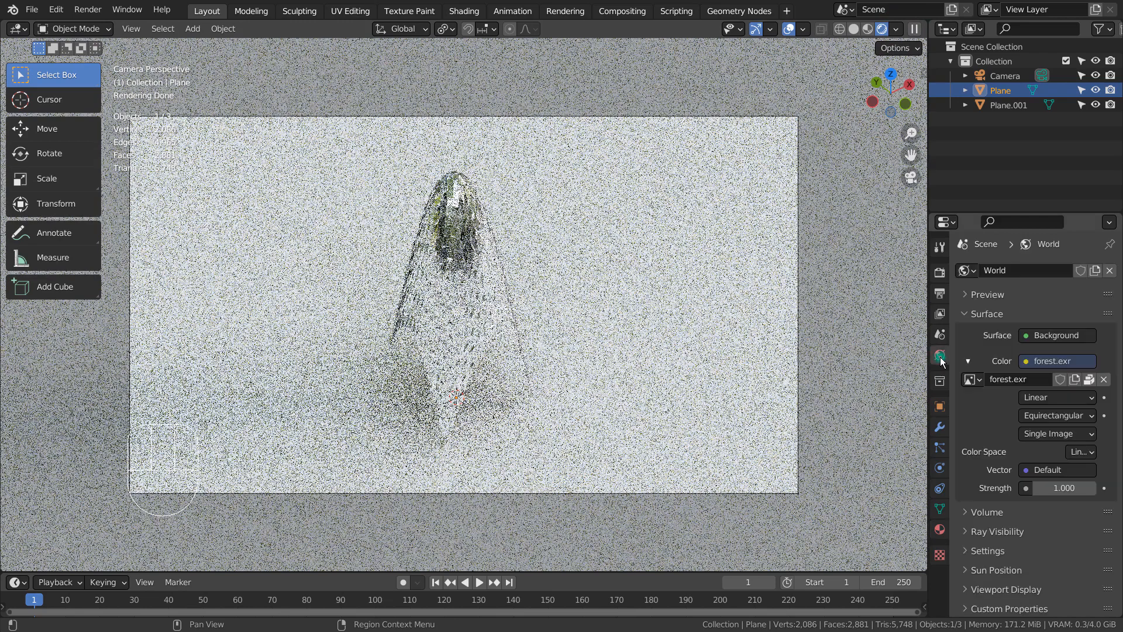
pyautogui.click(1025, 362)
pyautogui.click(736, 513)
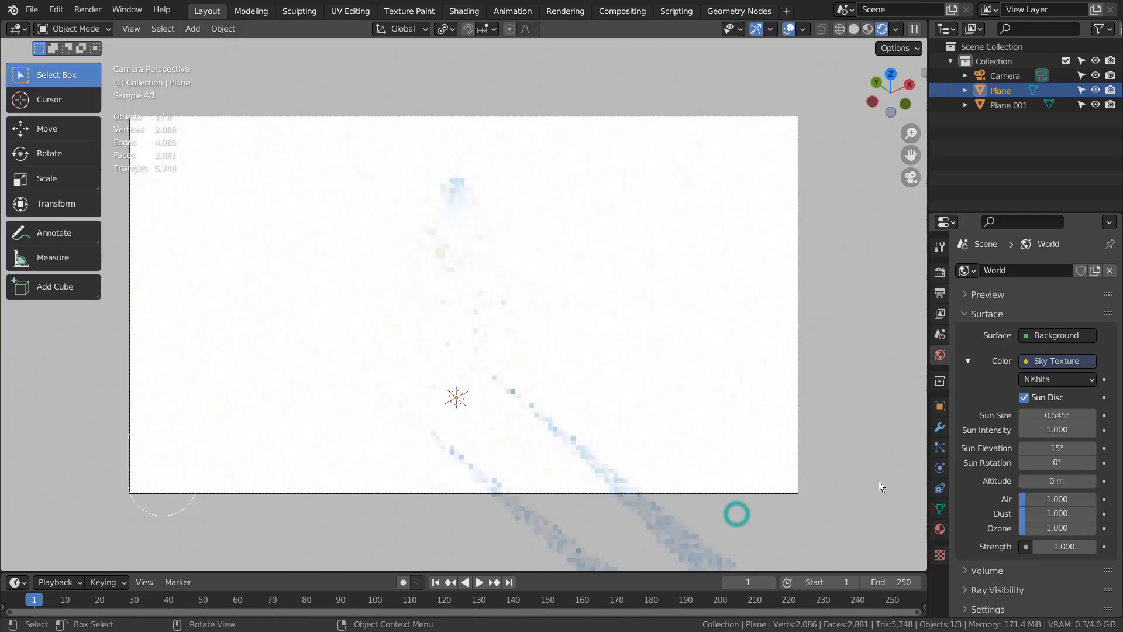
# Set the sky's sun intensity to 0.2, sun elevation to 35° and background strength to 0.2.
pyautogui.click(1061, 430)
pyautogui.write('0.2')
pyautogui.press('Return')
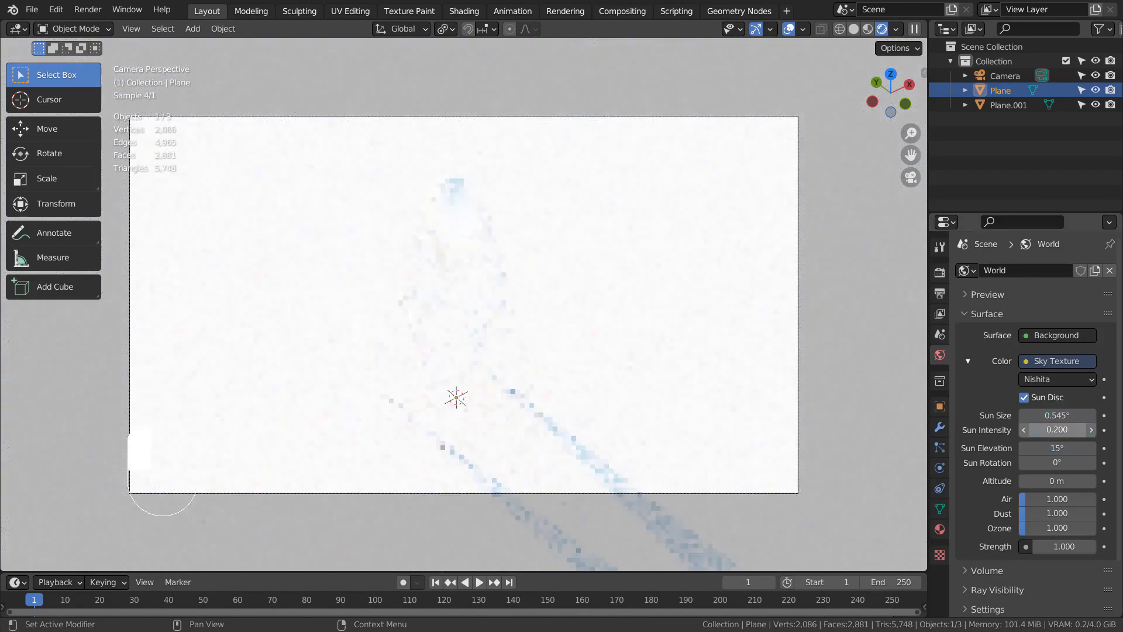
pyautogui.click(1061, 445)
pyautogui.write('35')
pyautogui.press('Return')
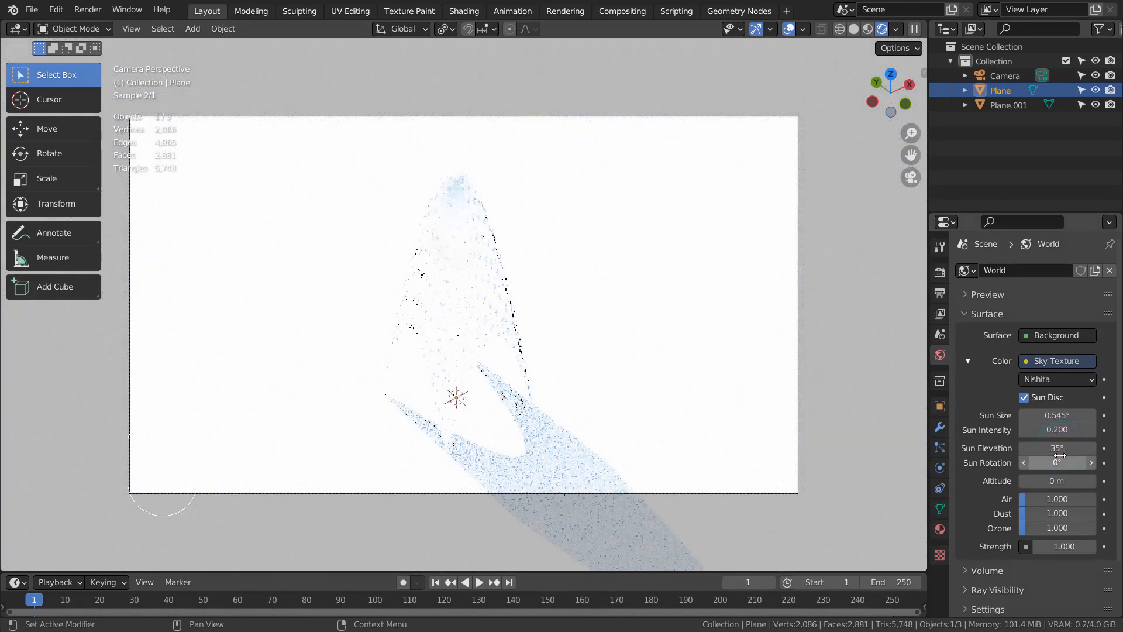
pyautogui.write('0.2')
pyautogui.press('Return')
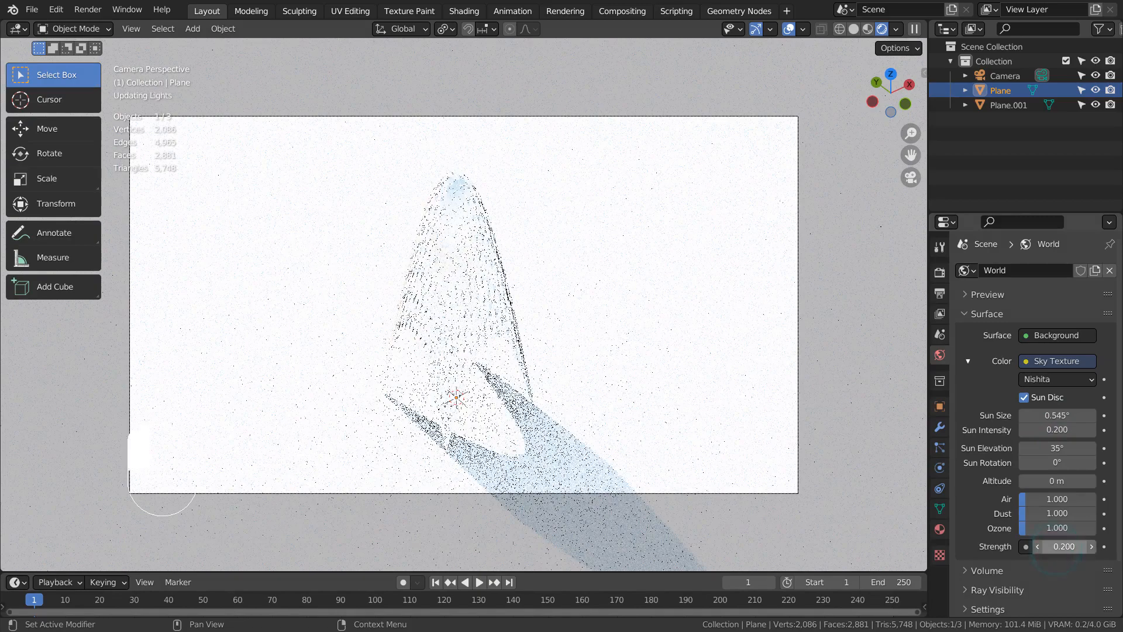
# Set the sky texture's sun rotation to 90°.
pyautogui.click(1057, 448)
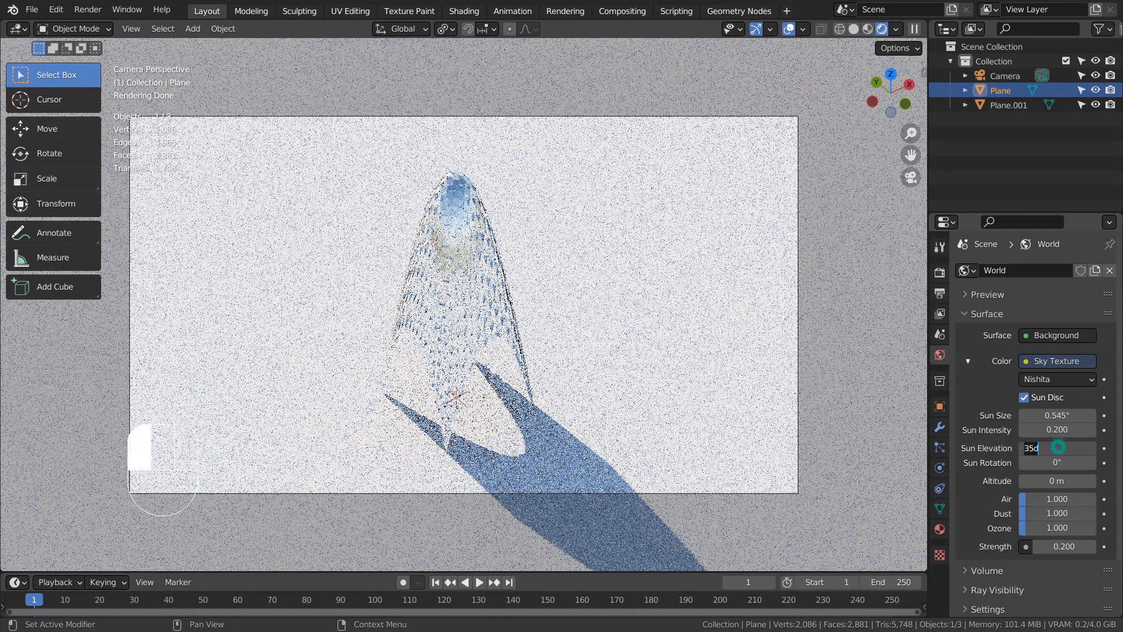
pyautogui.press('Tab')
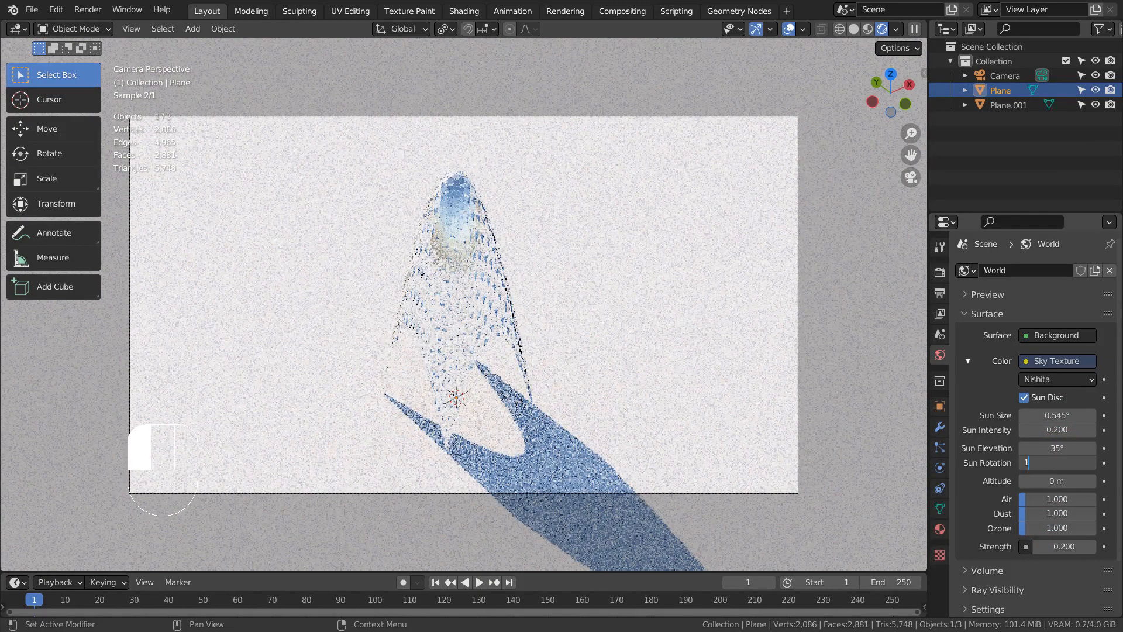
pyautogui.write('90')
pyautogui.press('Return')
# Try a 90° sun elevation, restore it to 35°, and set the sky texture's sun rotation to 180°.
pyautogui.moveTo(1057, 448); pyautogui.dragTo(1097, 448)
pyautogui.click(1058, 448)
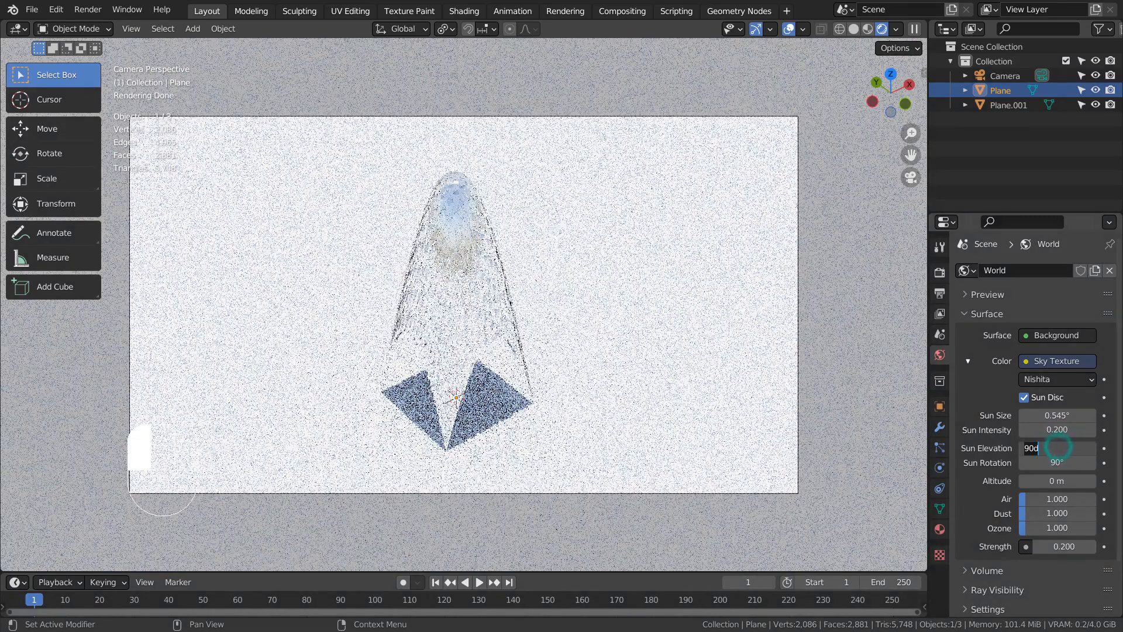
pyautogui.press('BackSpace')
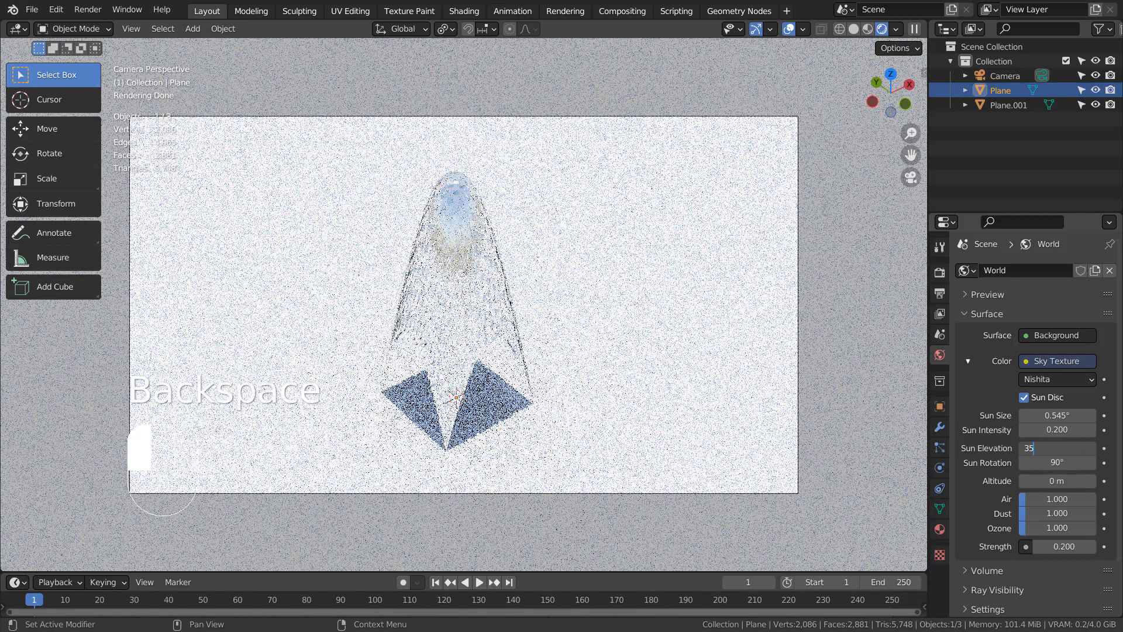
pyautogui.press('Tab')
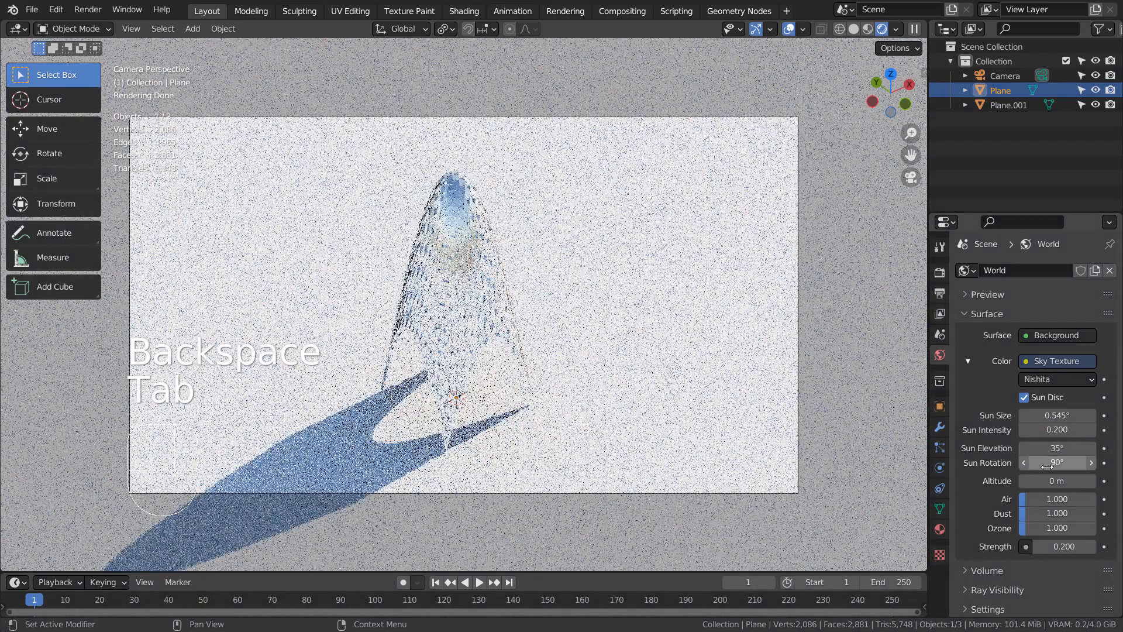
pyautogui.click(1047, 462)
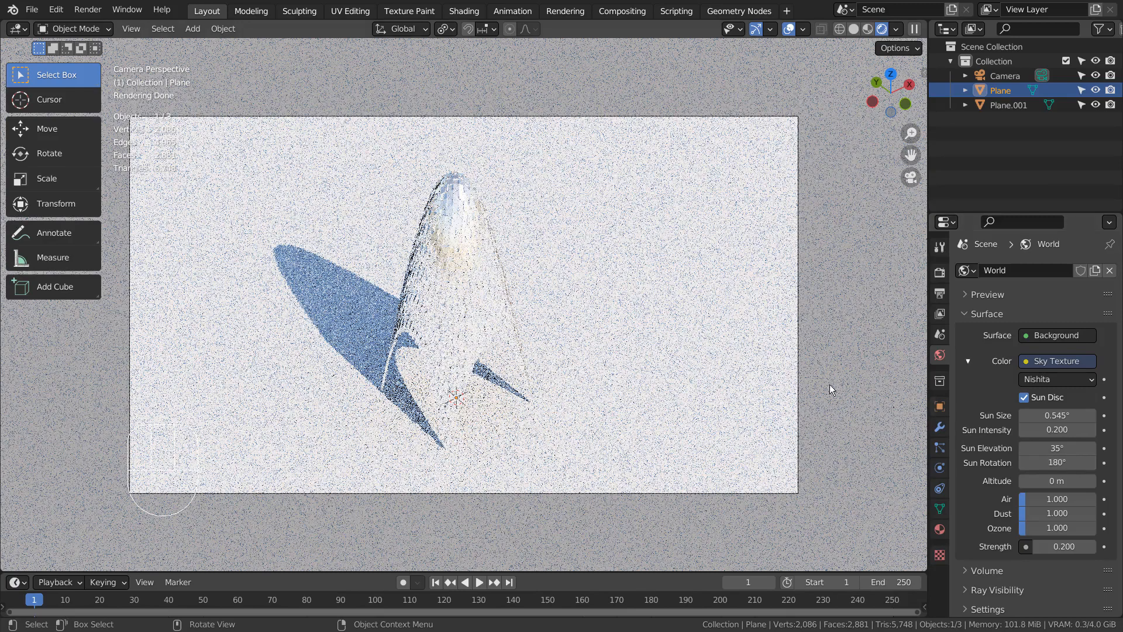
# Select the ground plane beneath the dome and scale it down to about 0.377.
pyautogui.click(472, 289)
pyautogui.click(721, 339)
pyautogui.click(678, 408)
pyautogui.press('s')
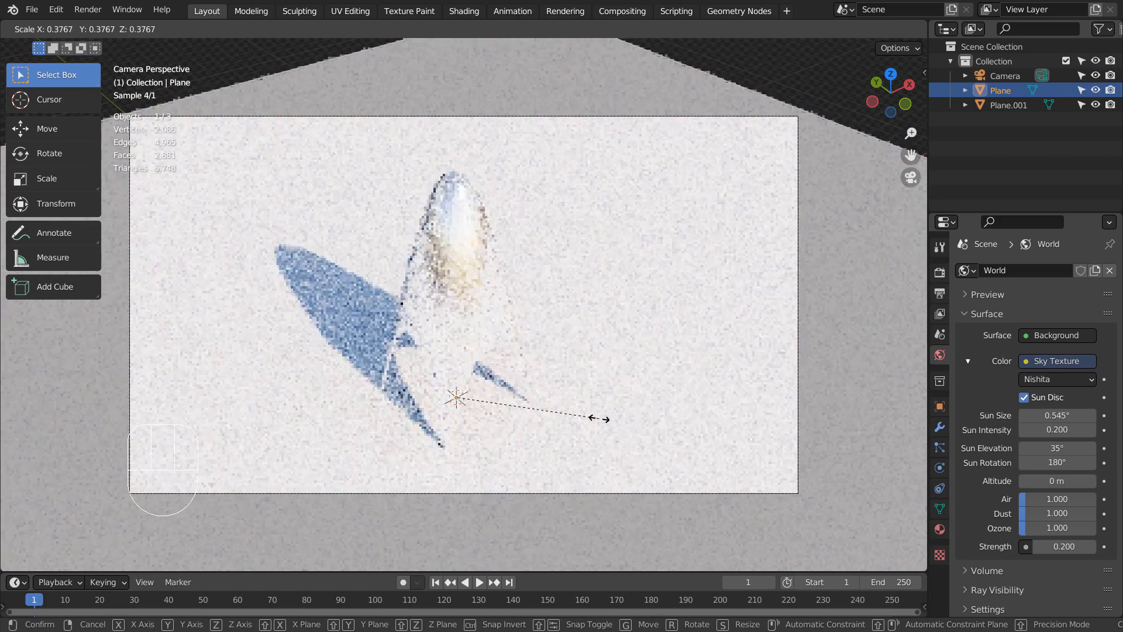
pyautogui.click(600, 419)
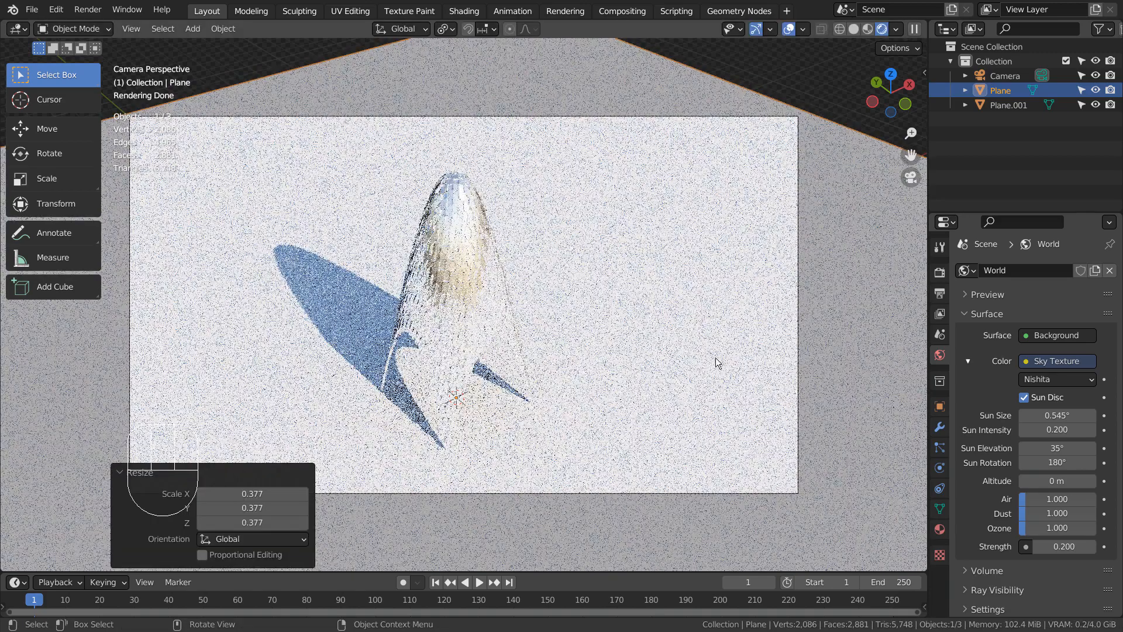
# Change the dome material's base color to light blue with hue 0.595, saturation 0.558 and value 1.
pyautogui.click(473, 287)
pyautogui.click(939, 529)
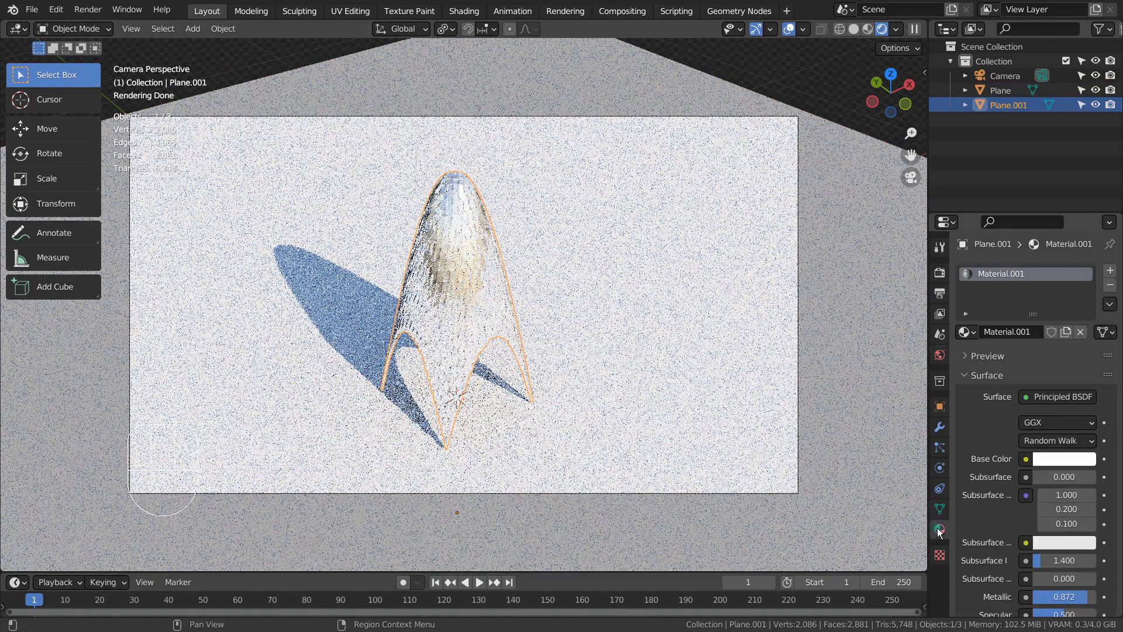
pyautogui.click(1051, 458)
pyautogui.click(1011, 316)
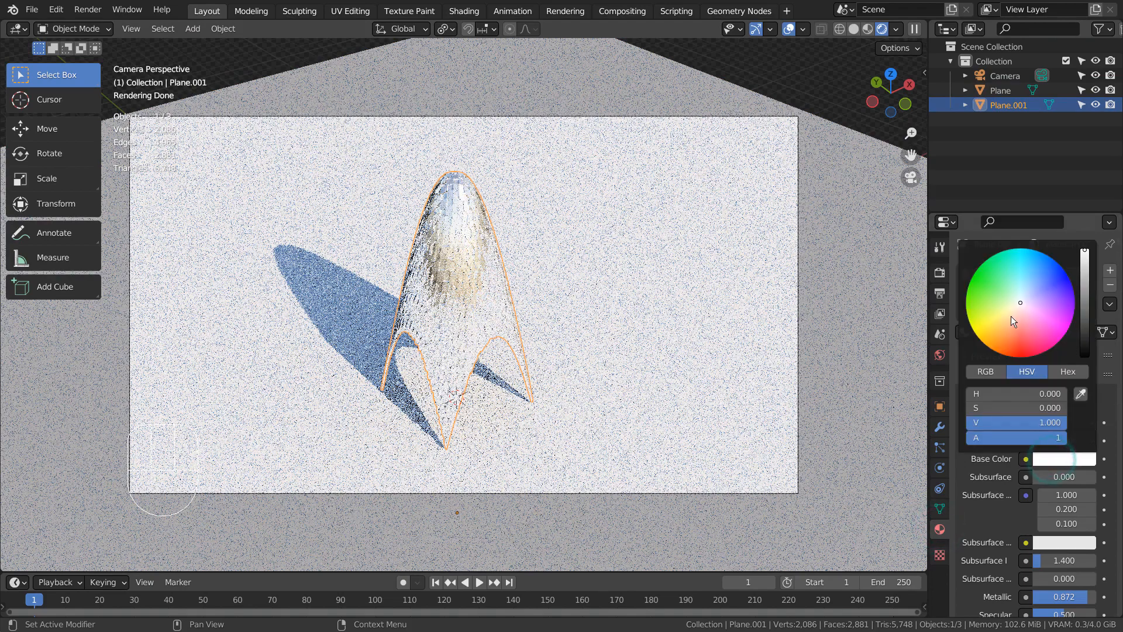
pyautogui.click(1025, 316)
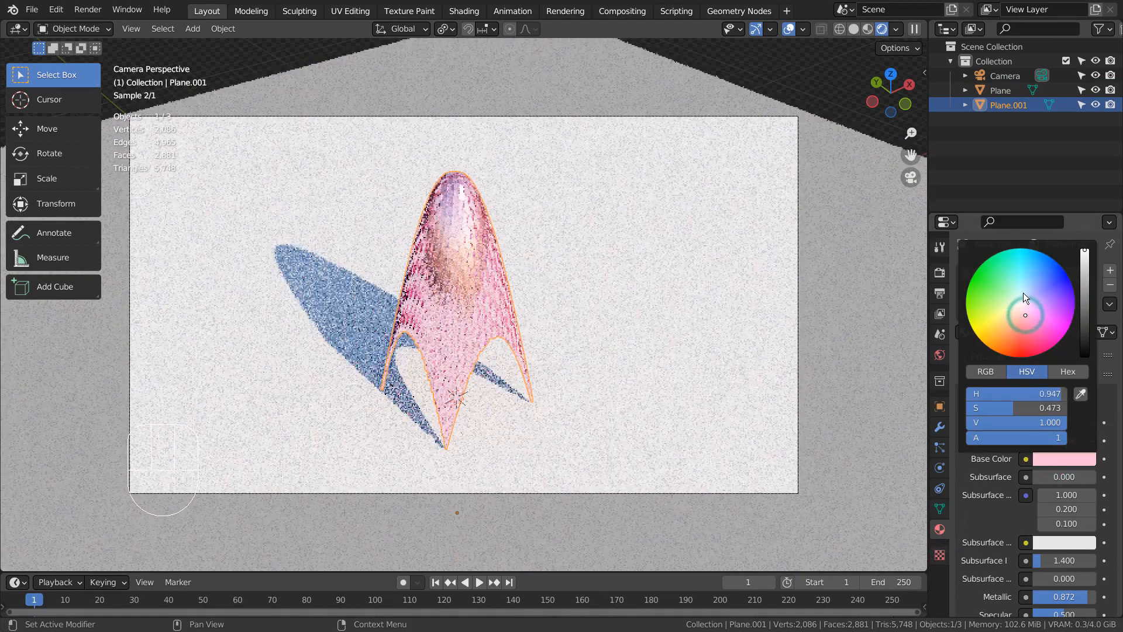
pyautogui.click(1029, 289)
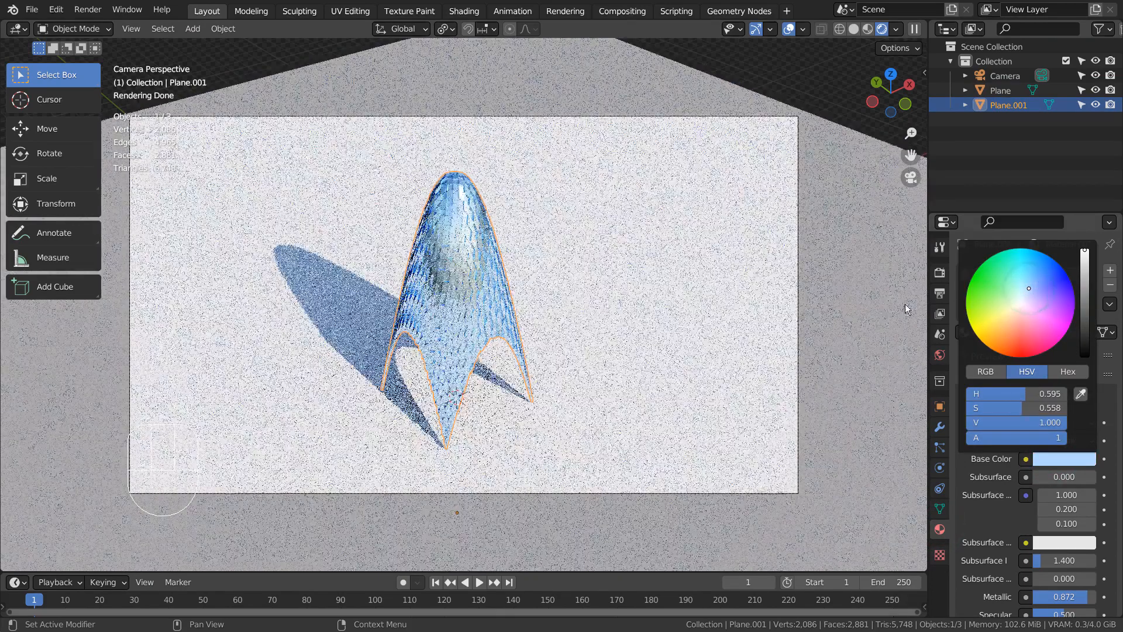
# Give the ground plane a new material with a grey base color, metallic 0.945 and roughness 0.069.
pyautogui.click(847, 315)
pyautogui.click(1006, 331)
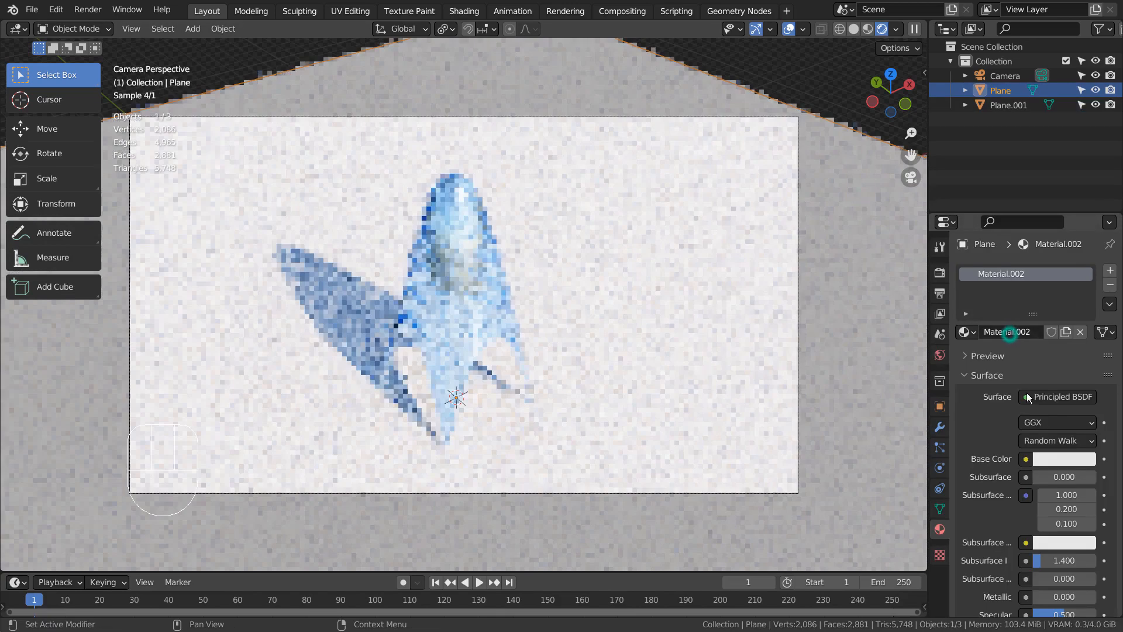
pyautogui.click(1050, 461)
pyautogui.click(1085, 287)
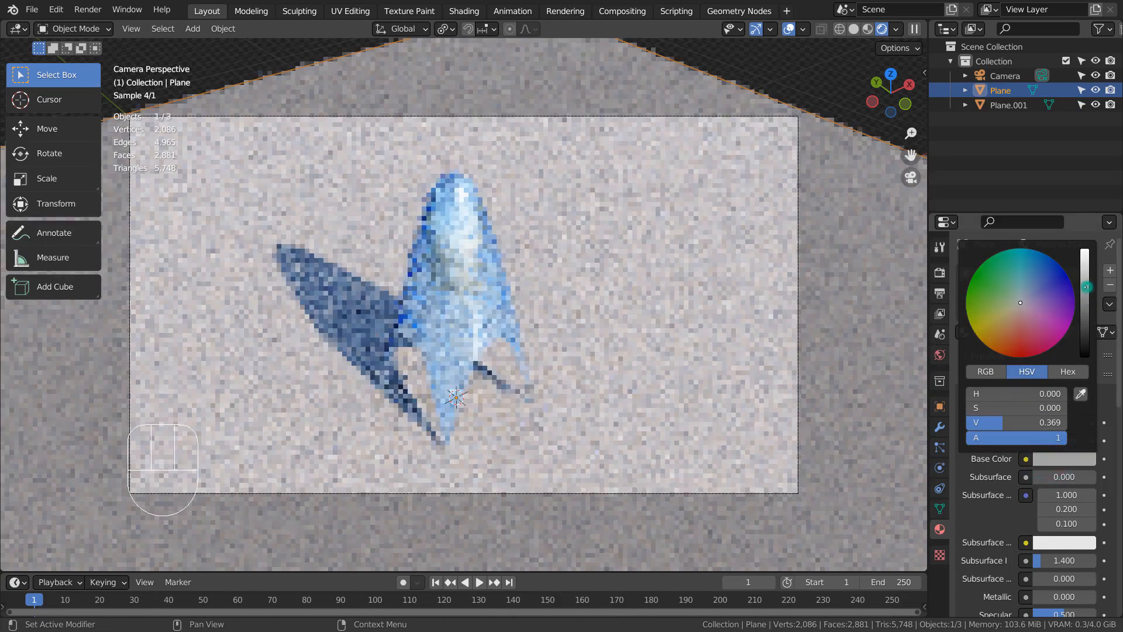
pyautogui.moveTo(1044, 596); pyautogui.dragTo(1102, 597)
pyautogui.scroll(-5, 1087, 559)
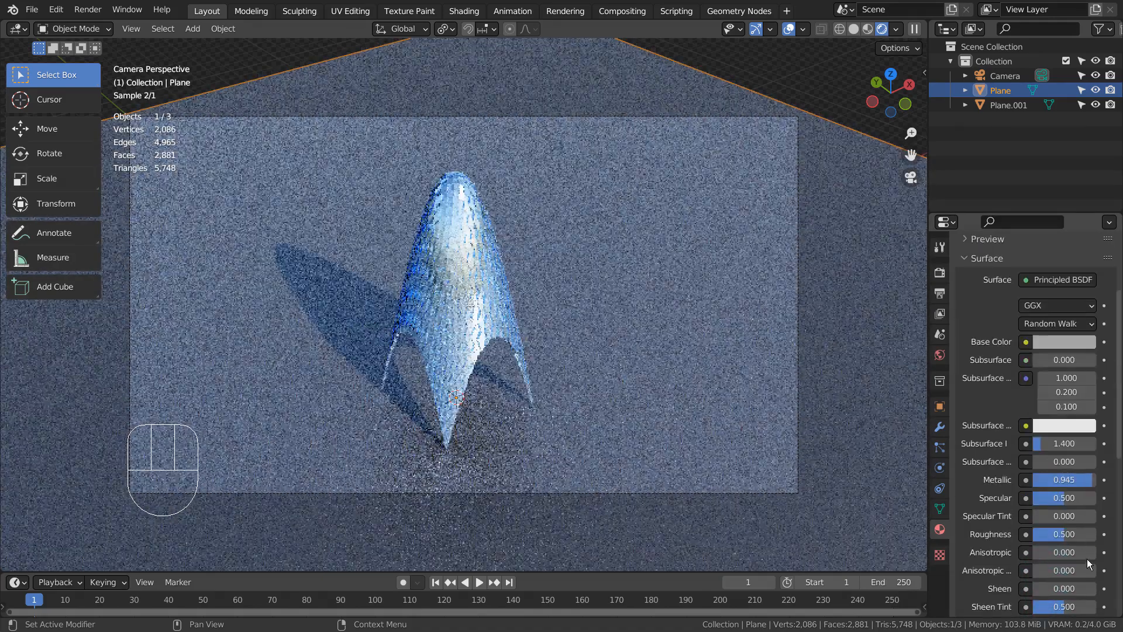
pyautogui.moveTo(1063, 534); pyautogui.dragTo(1036, 535)
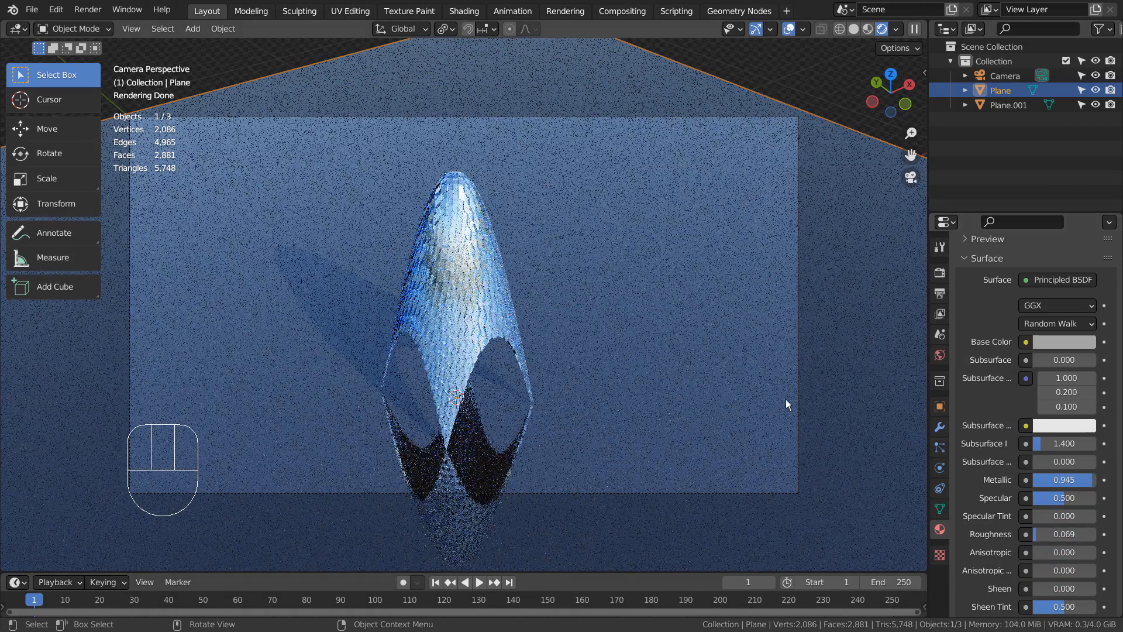
# Try orange and green base colors on the dome's material and return it to light blue.
pyautogui.click(498, 286)
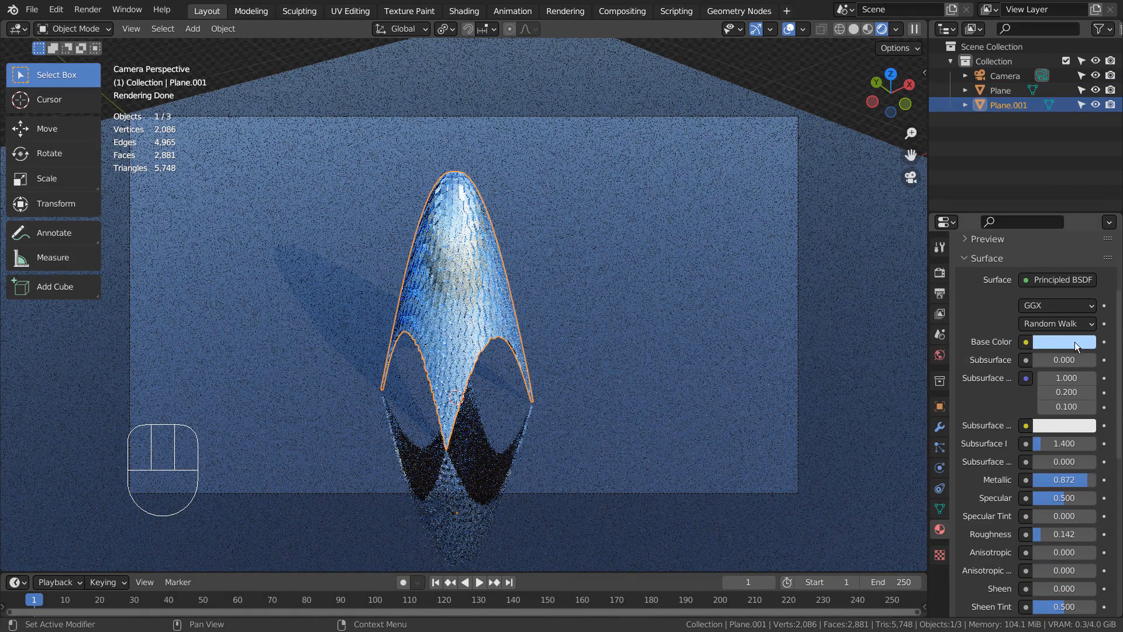
pyautogui.click(1075, 342)
pyautogui.moveTo(1021, 205); pyautogui.dragTo(998, 217)
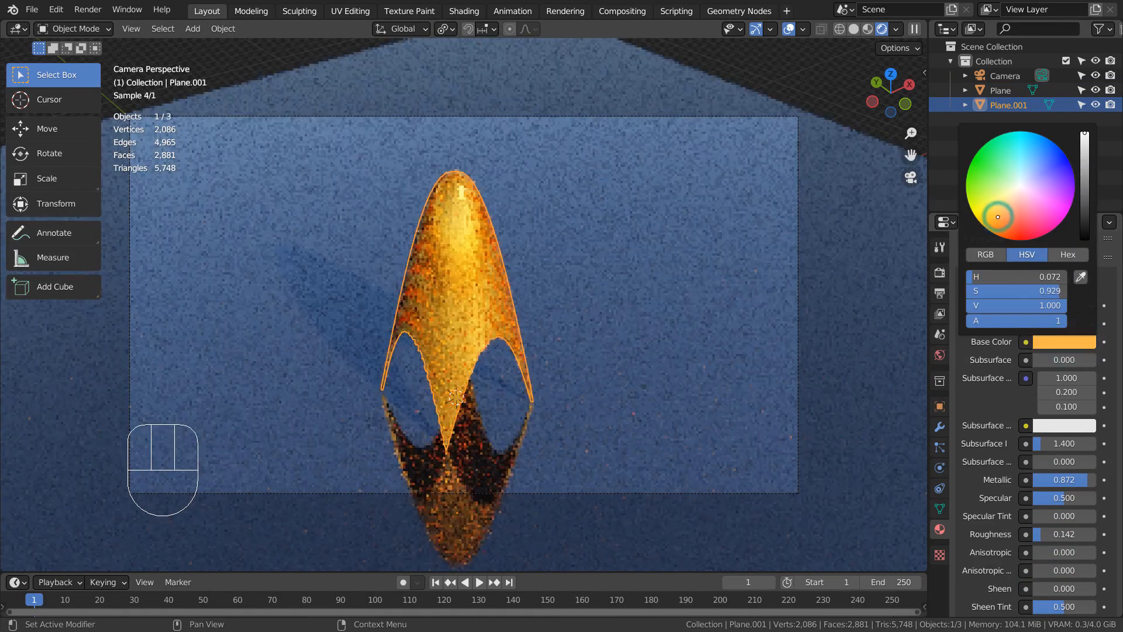
pyautogui.click(1006, 170)
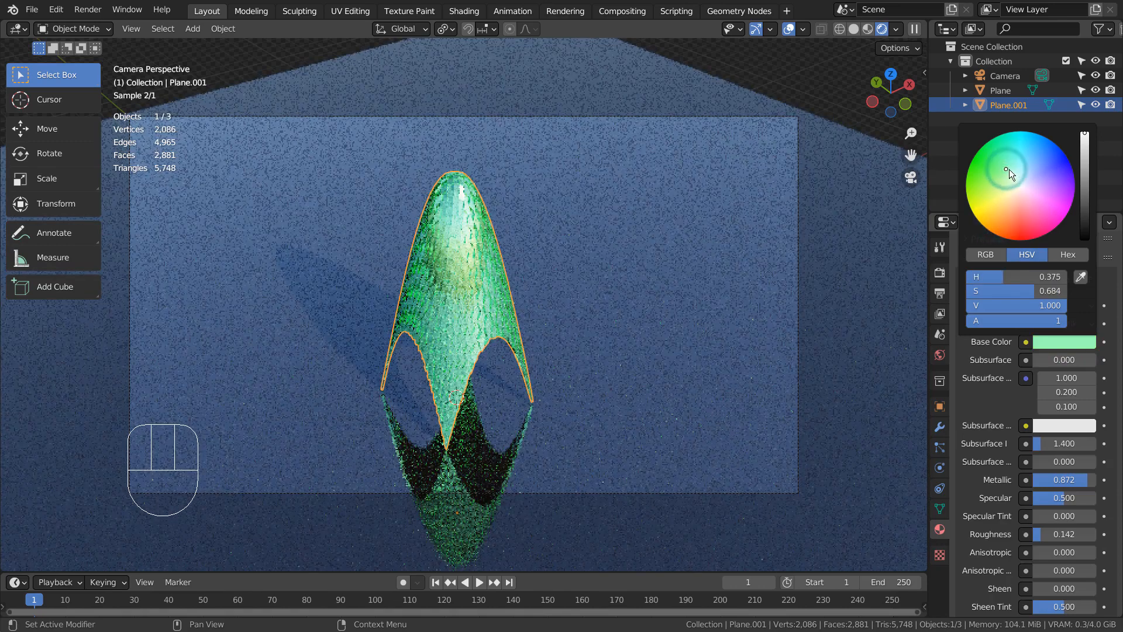
pyautogui.click(1029, 174)
pyautogui.click(826, 238)
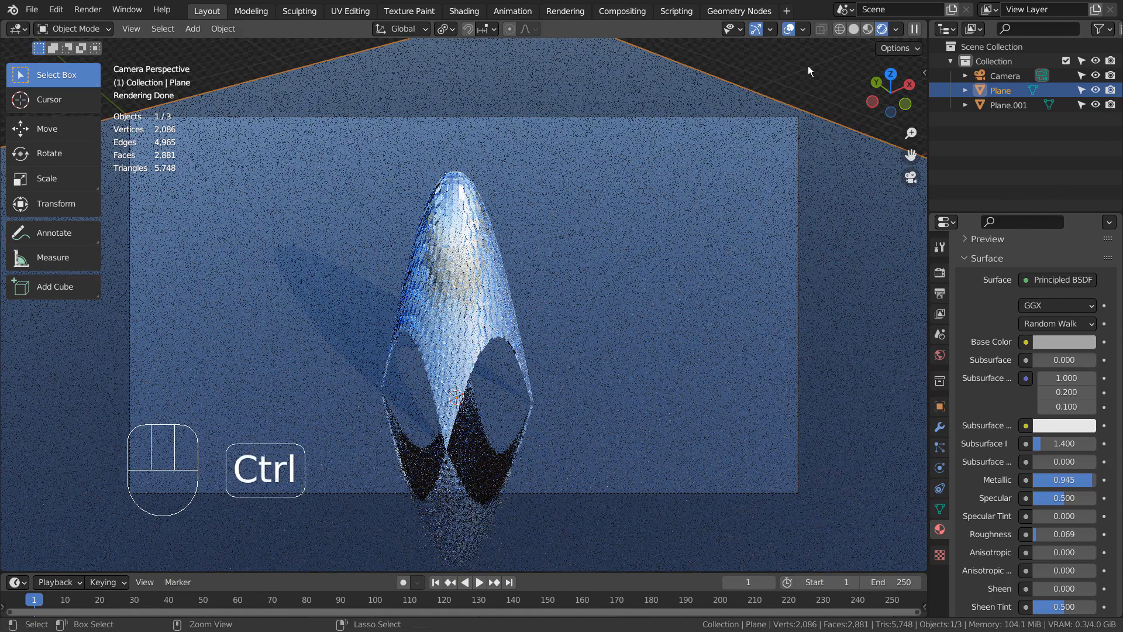
# Save the file and set the final render's max samples to 64.
pyautogui.hotkey('ctrl', 's')
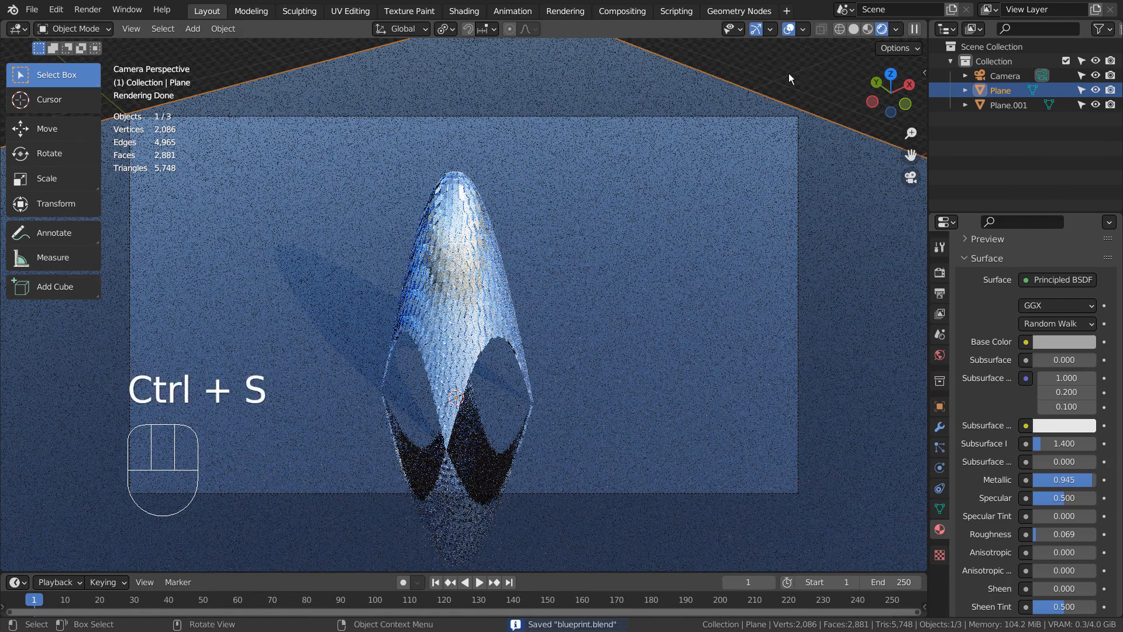
pyautogui.click(940, 294)
pyautogui.scroll(5, 1047, 491)
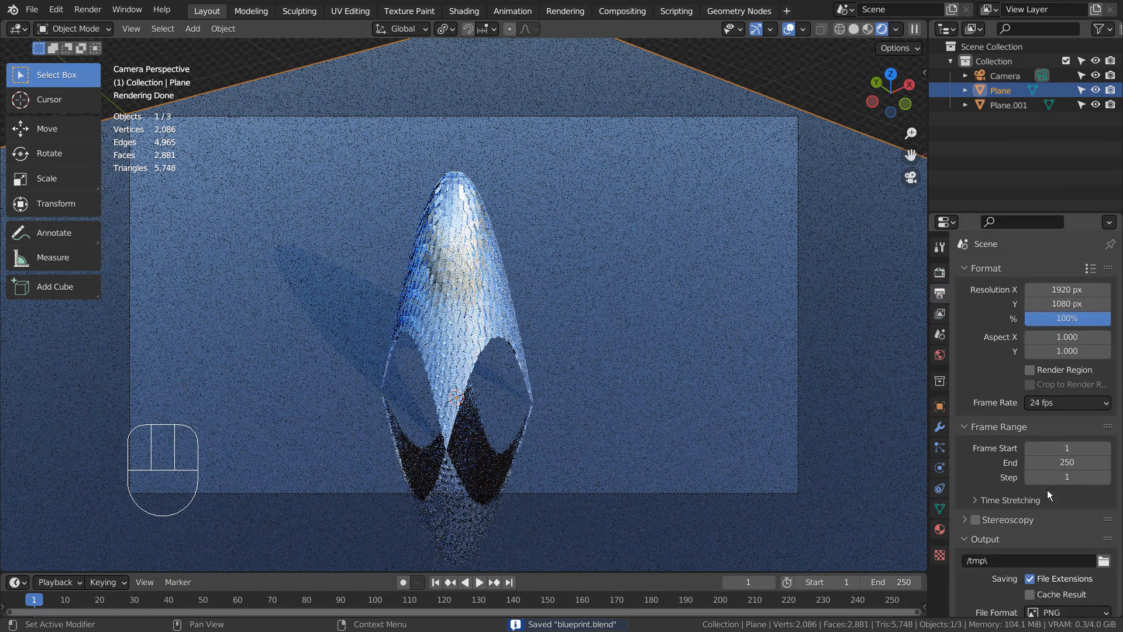
pyautogui.click(940, 273)
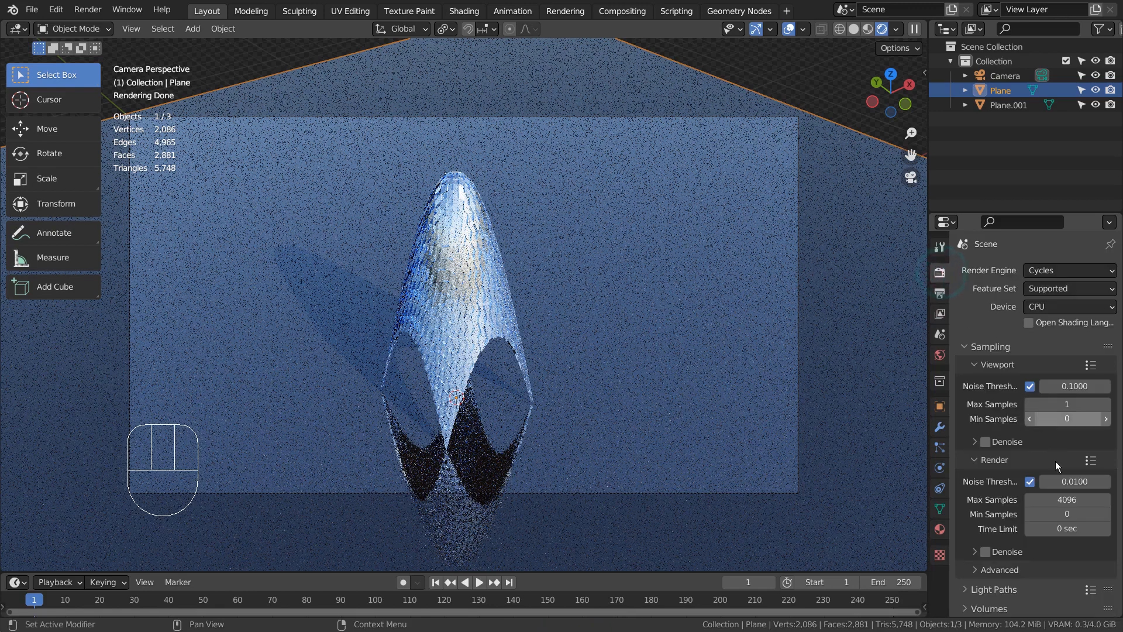
pyautogui.click(1061, 500)
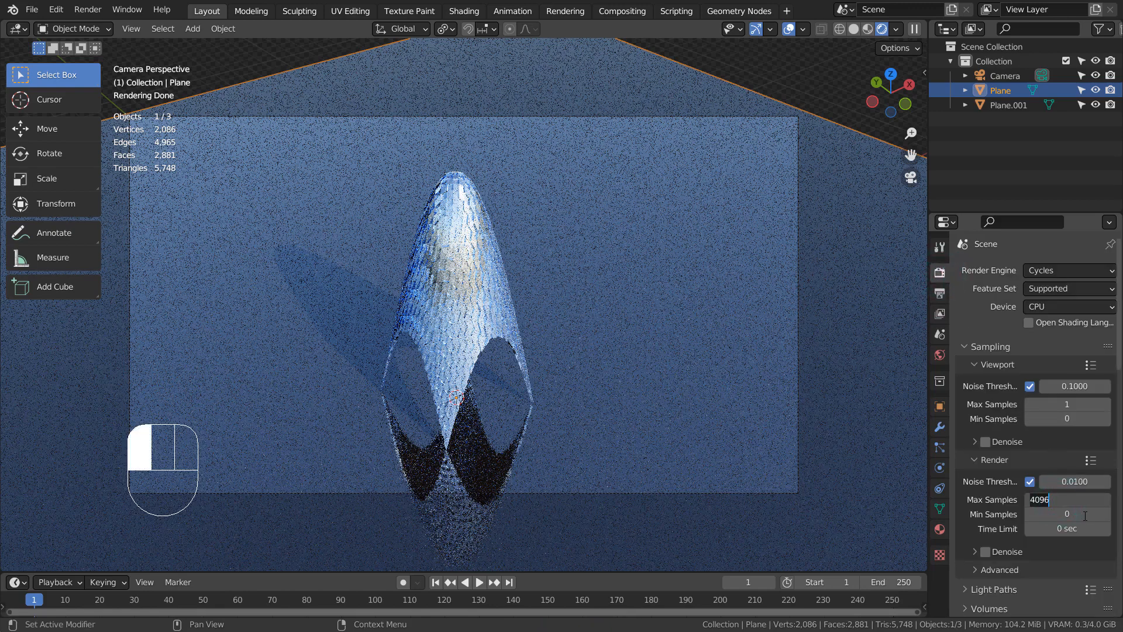
pyautogui.press('Return')
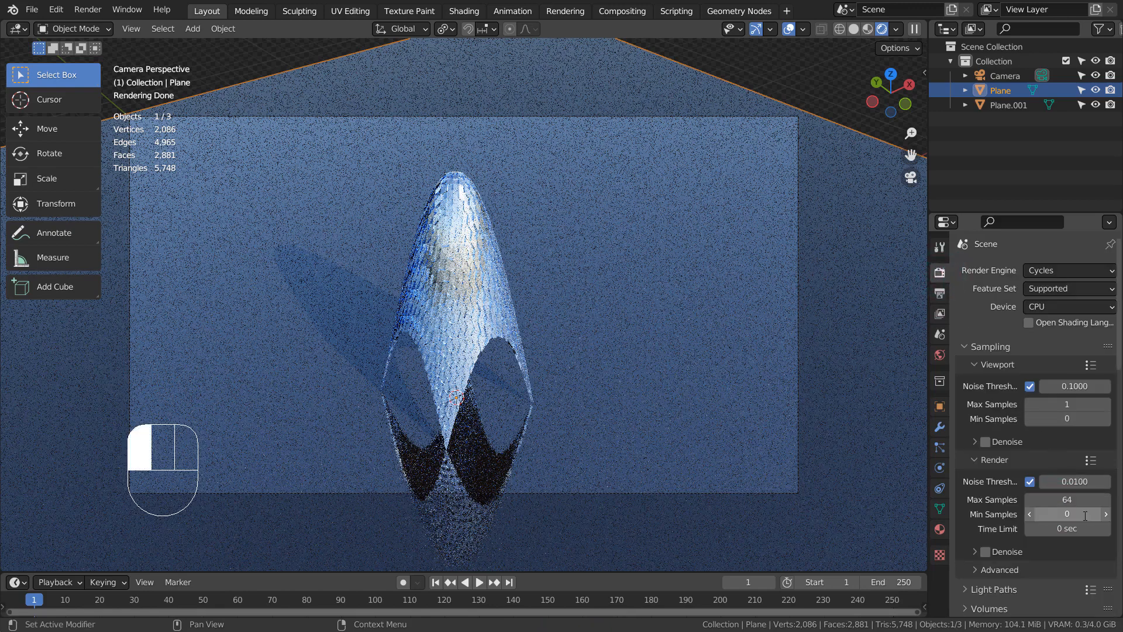
# Set the output resolution percentage to 50%.
pyautogui.click(940, 292)
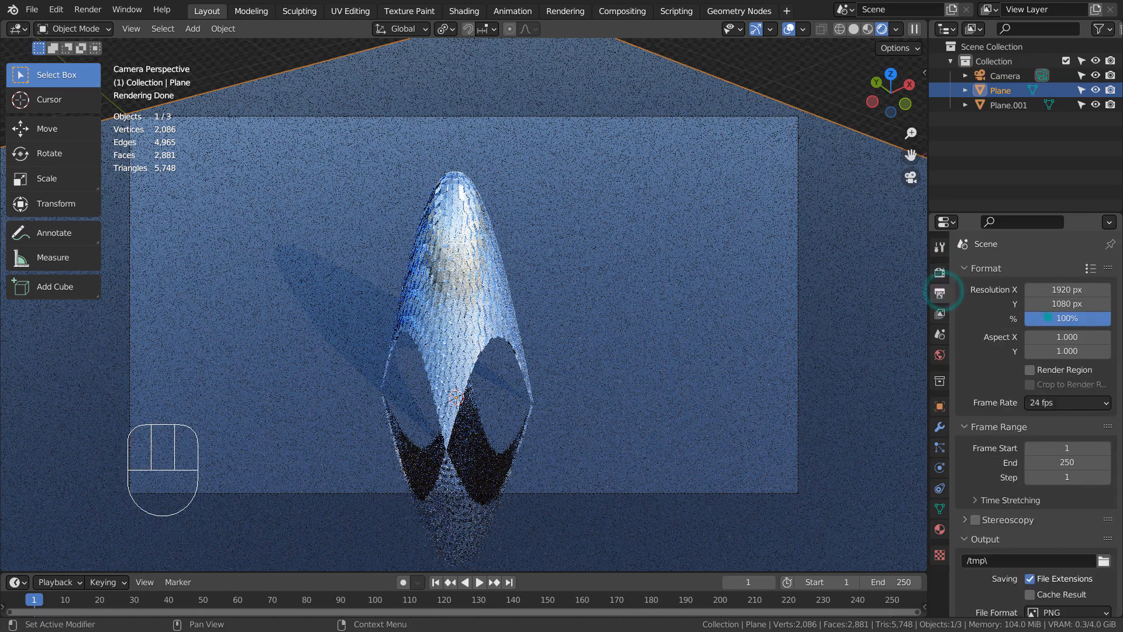
pyautogui.moveTo(1048, 316)
pyautogui.mouseDown()
pyautogui.moveTo(1012, 316)
pyautogui.moveTo(1047, 318)
pyautogui.mouseUp()
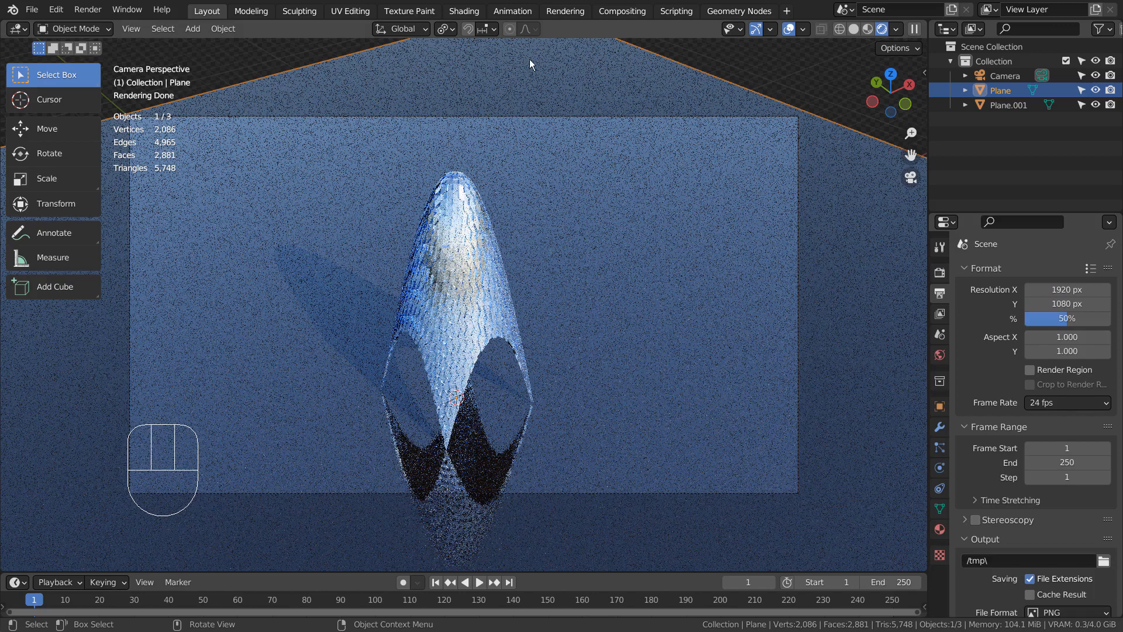
# Check the compositing node tree's denoise setup and render the camera image.
pyautogui.click(622, 11)
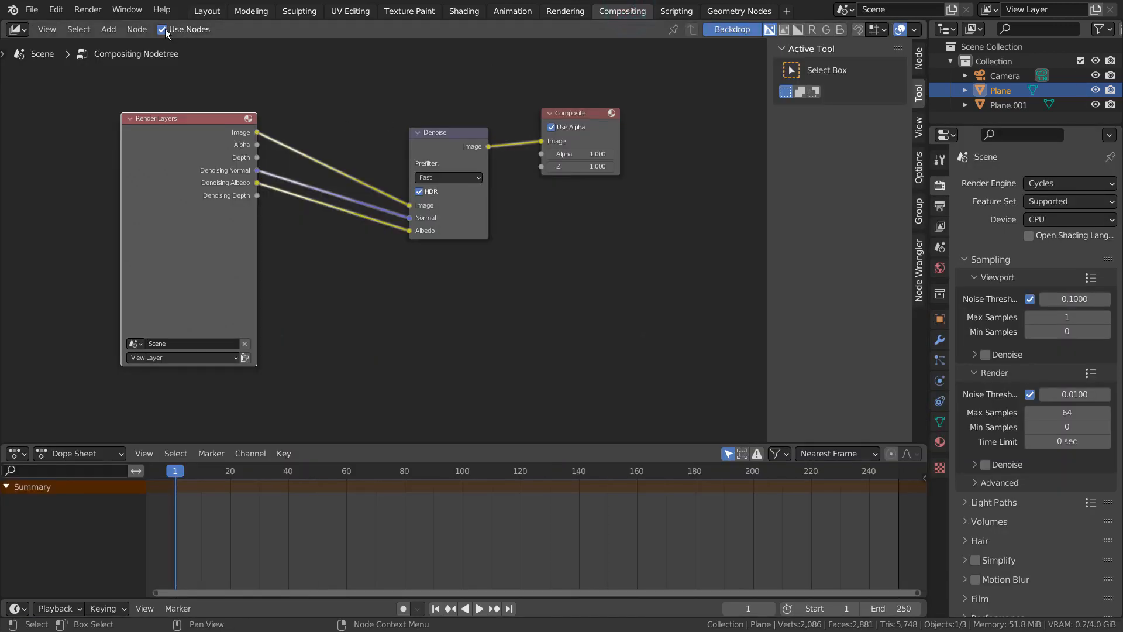
pyautogui.click(201, 12)
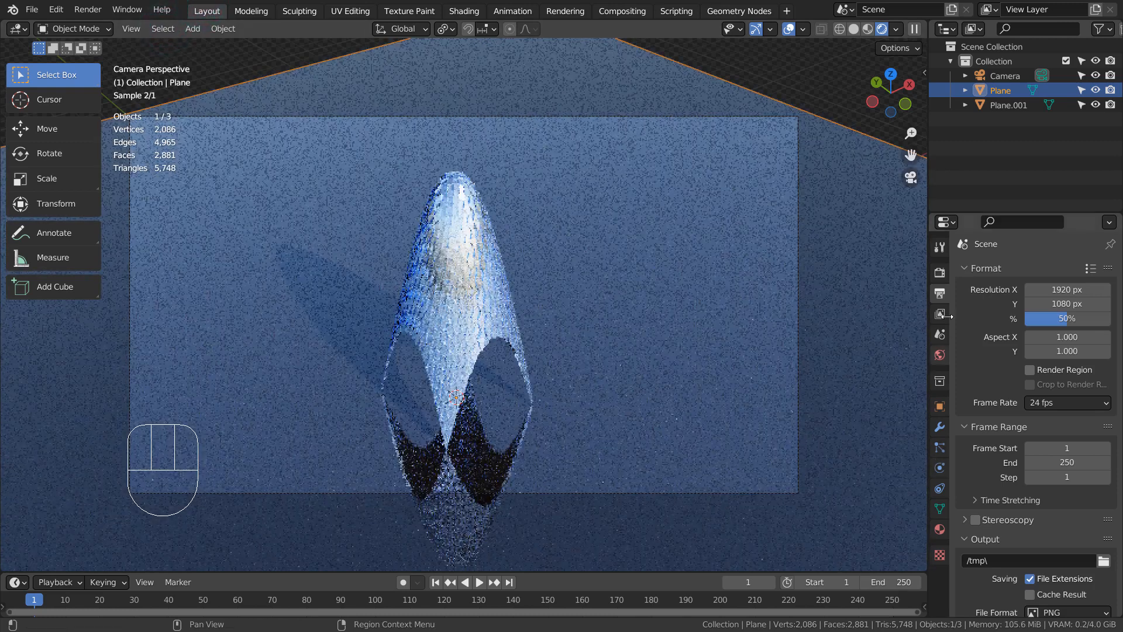
pyautogui.click(940, 273)
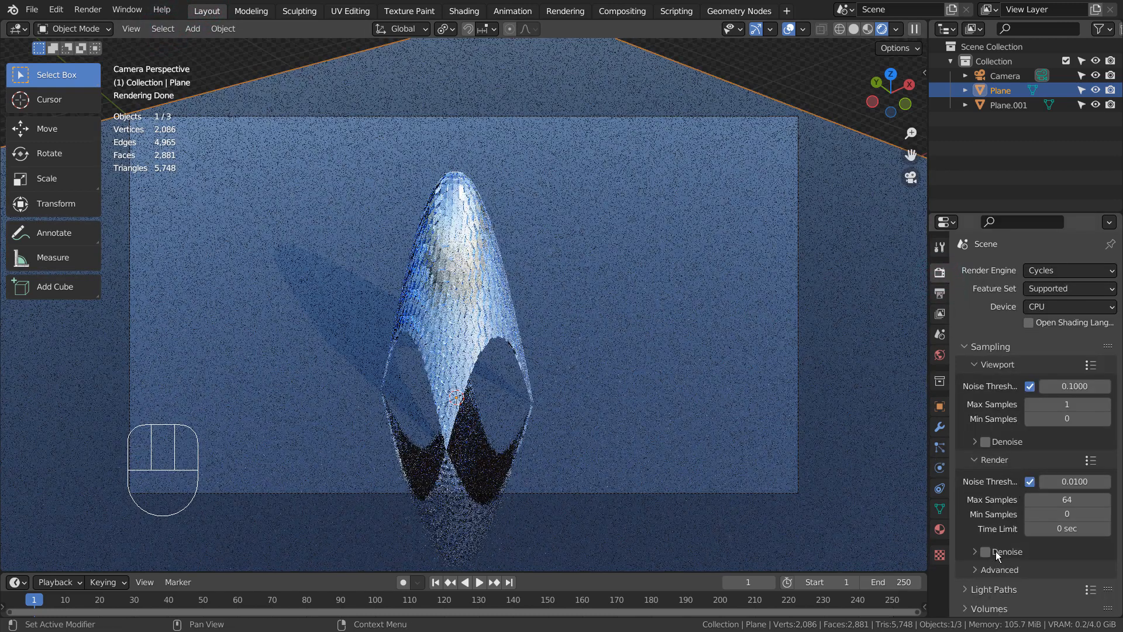
pyautogui.press('F12')
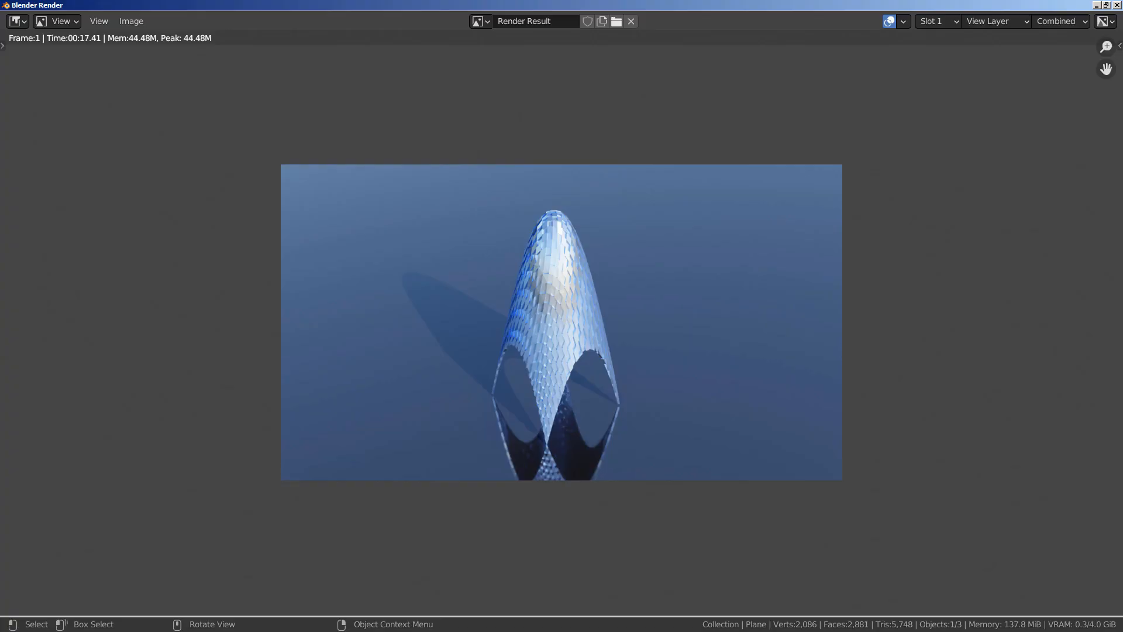